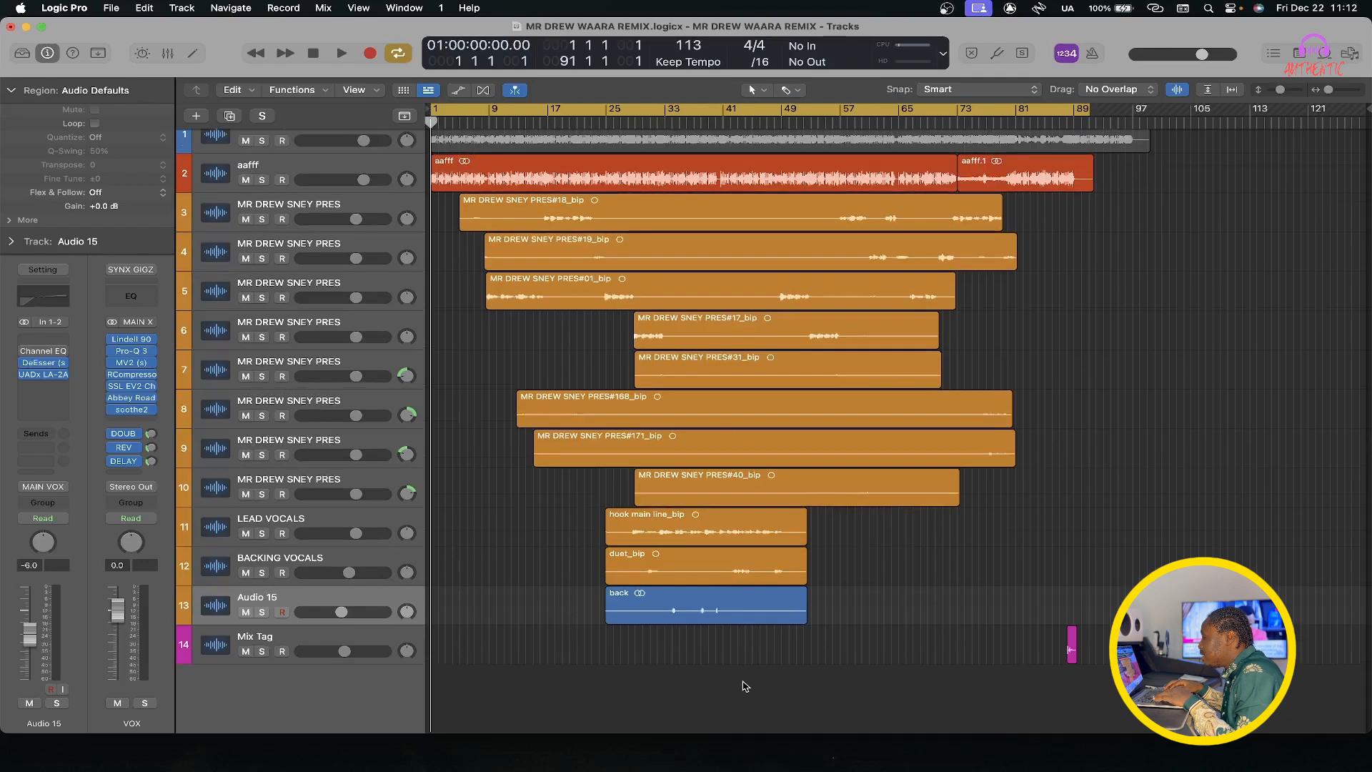
Step: Look over the mixer's channel strips and select vocal track 3
key("super+Down")
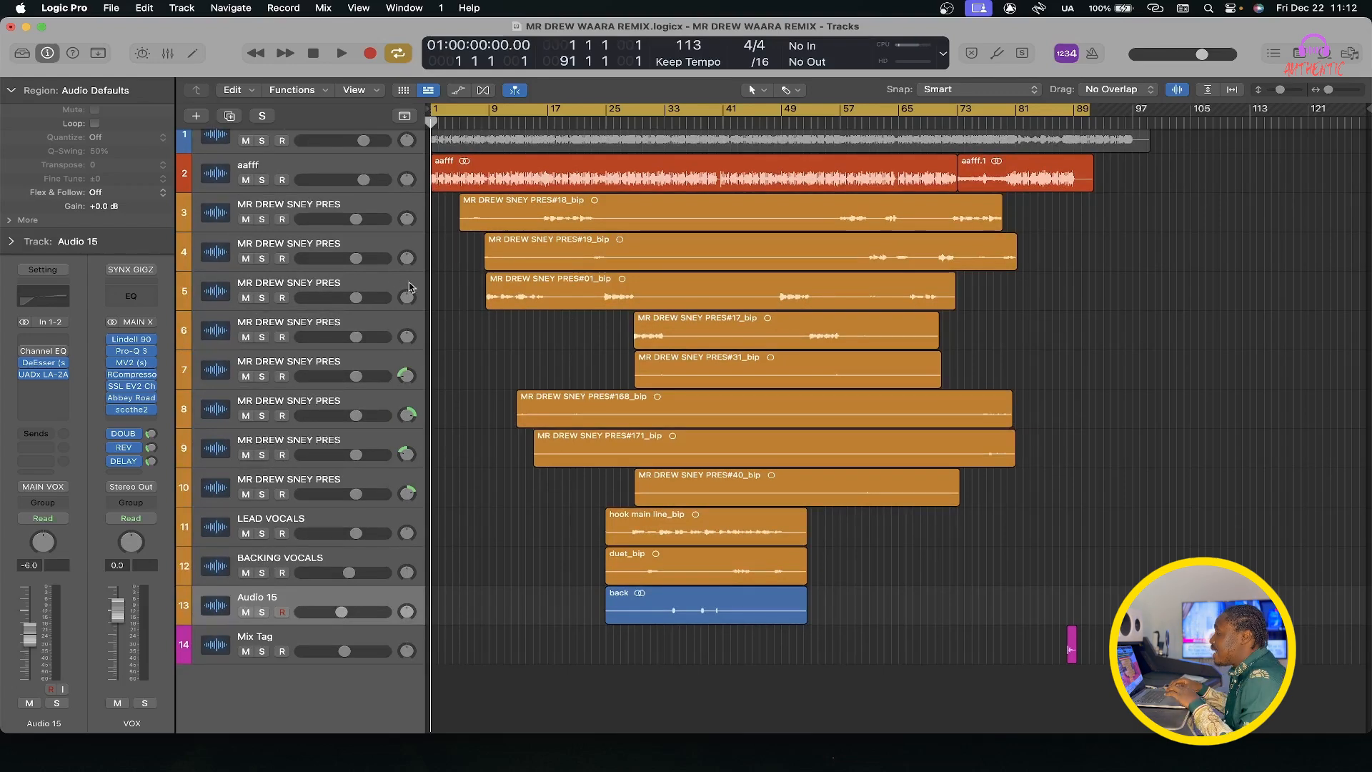
key("x")
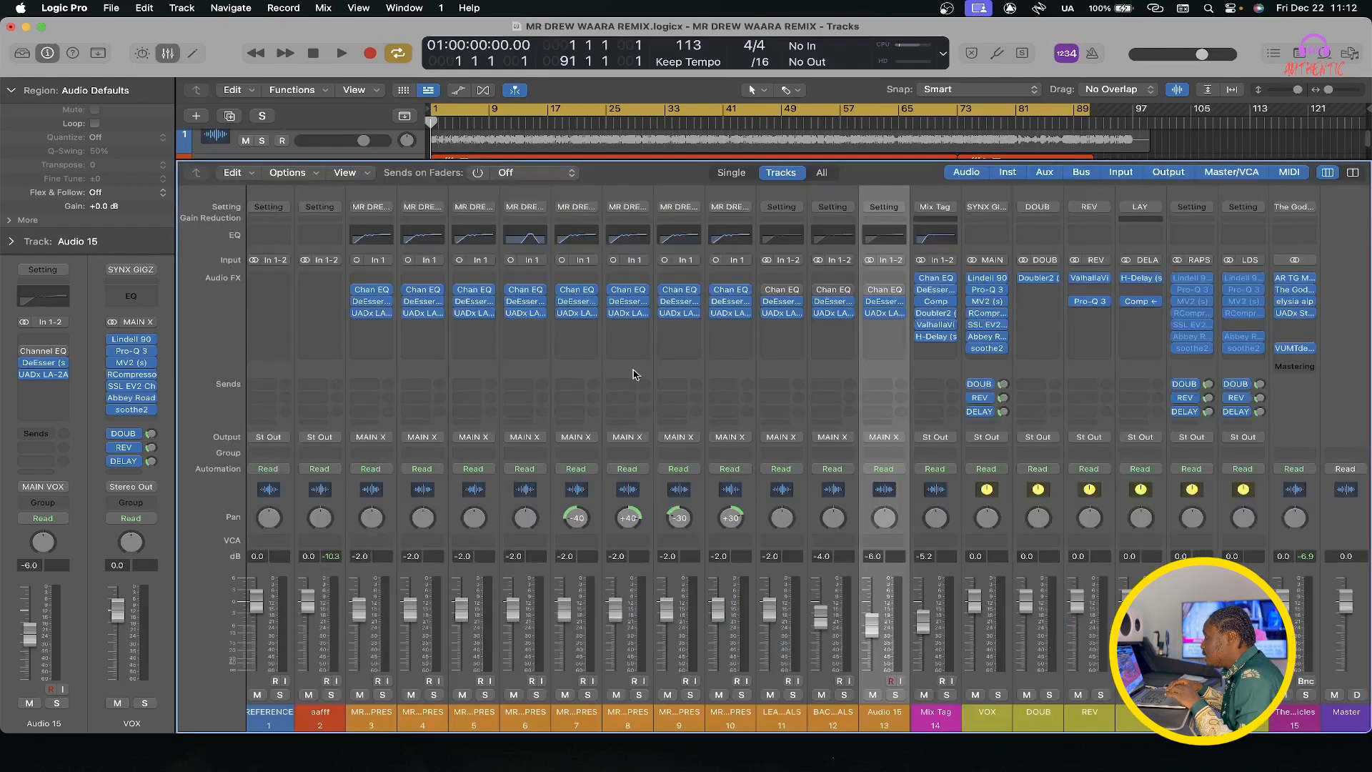
key("x")
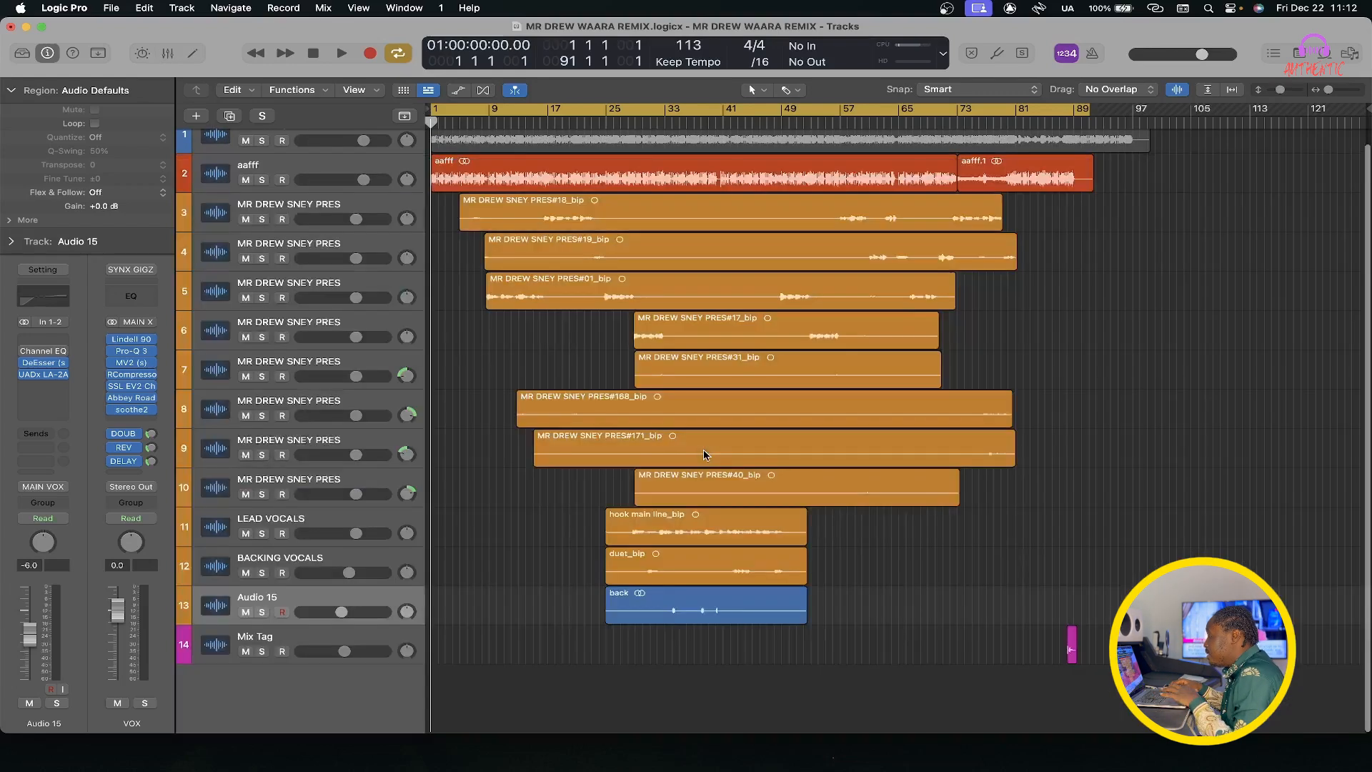
left_click(379, 209)
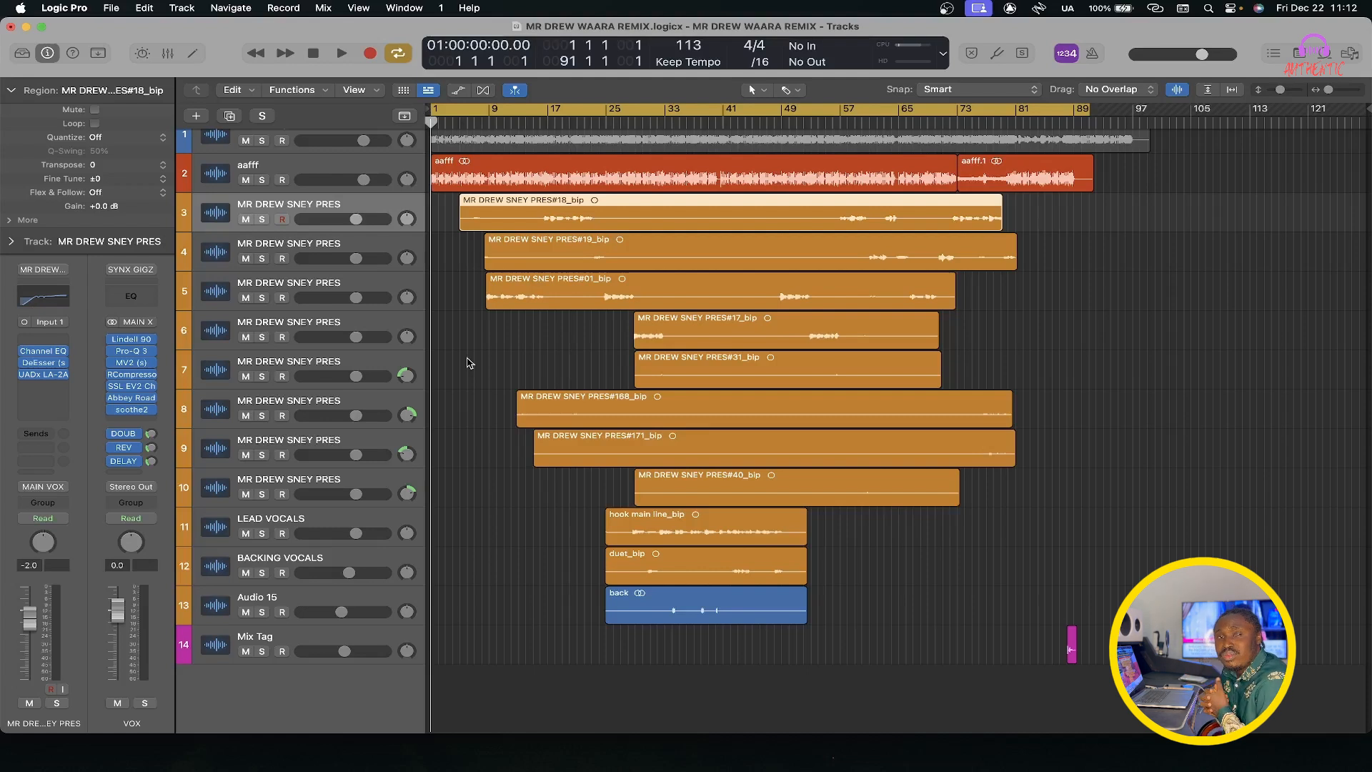
key("x")
key("x")
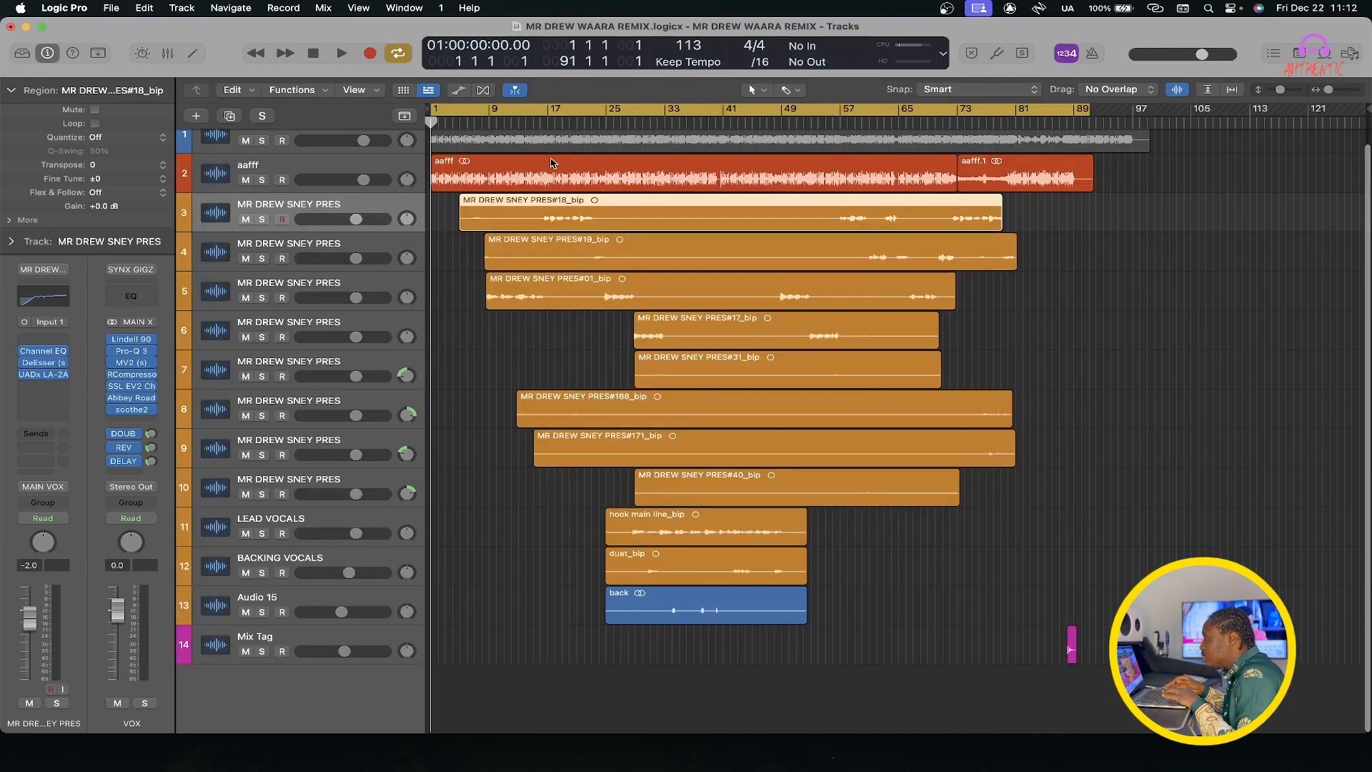
Step: Play the arrangement from the start of the project through the first vocal lines, stopping playback near bar 11
left_click(541, 125)
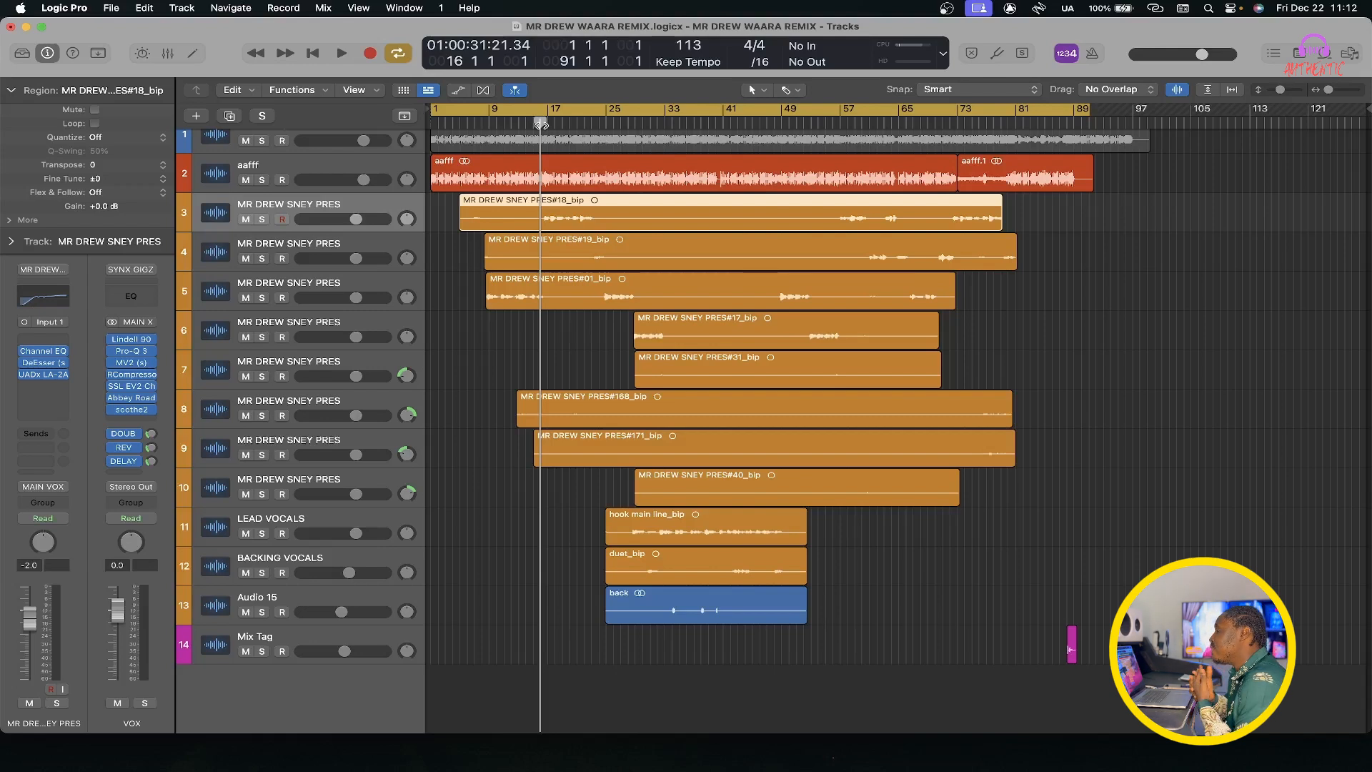
key("Return")
key("space")
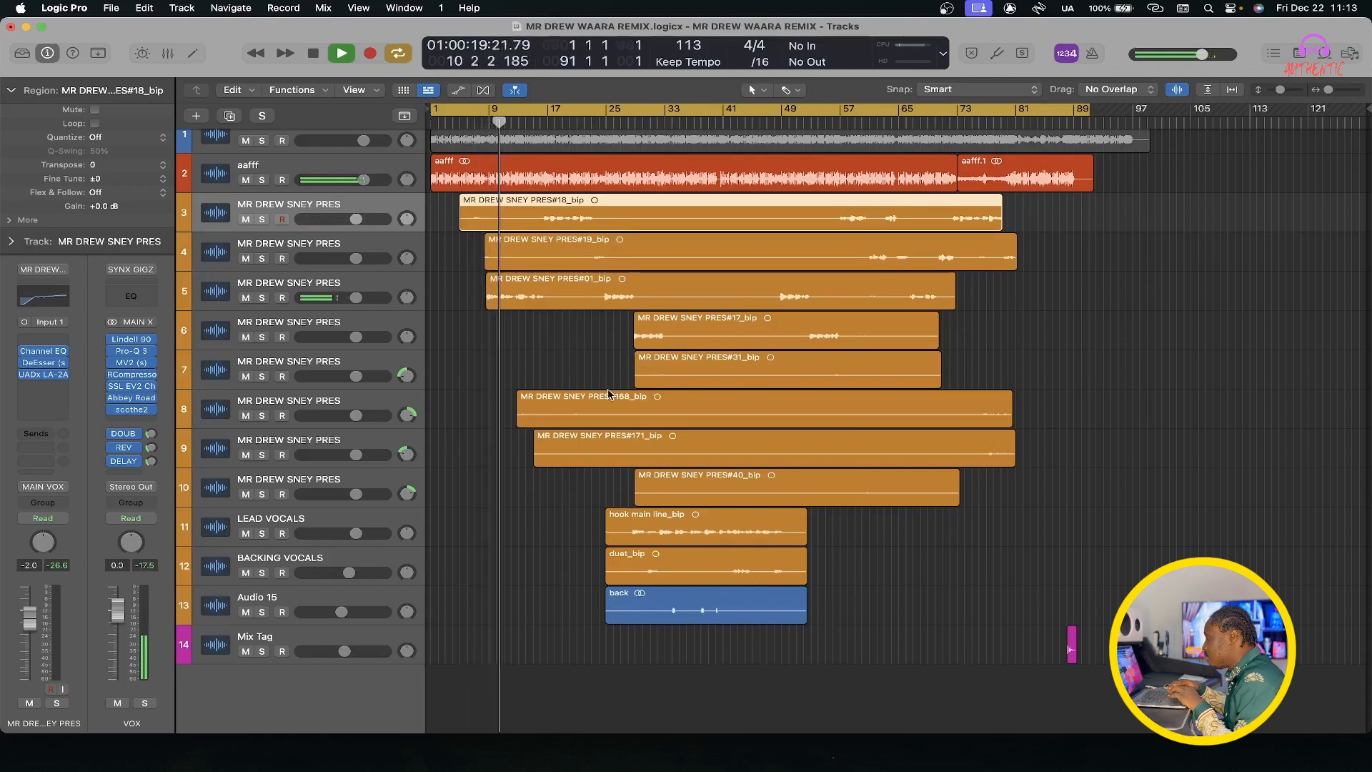
key("space")
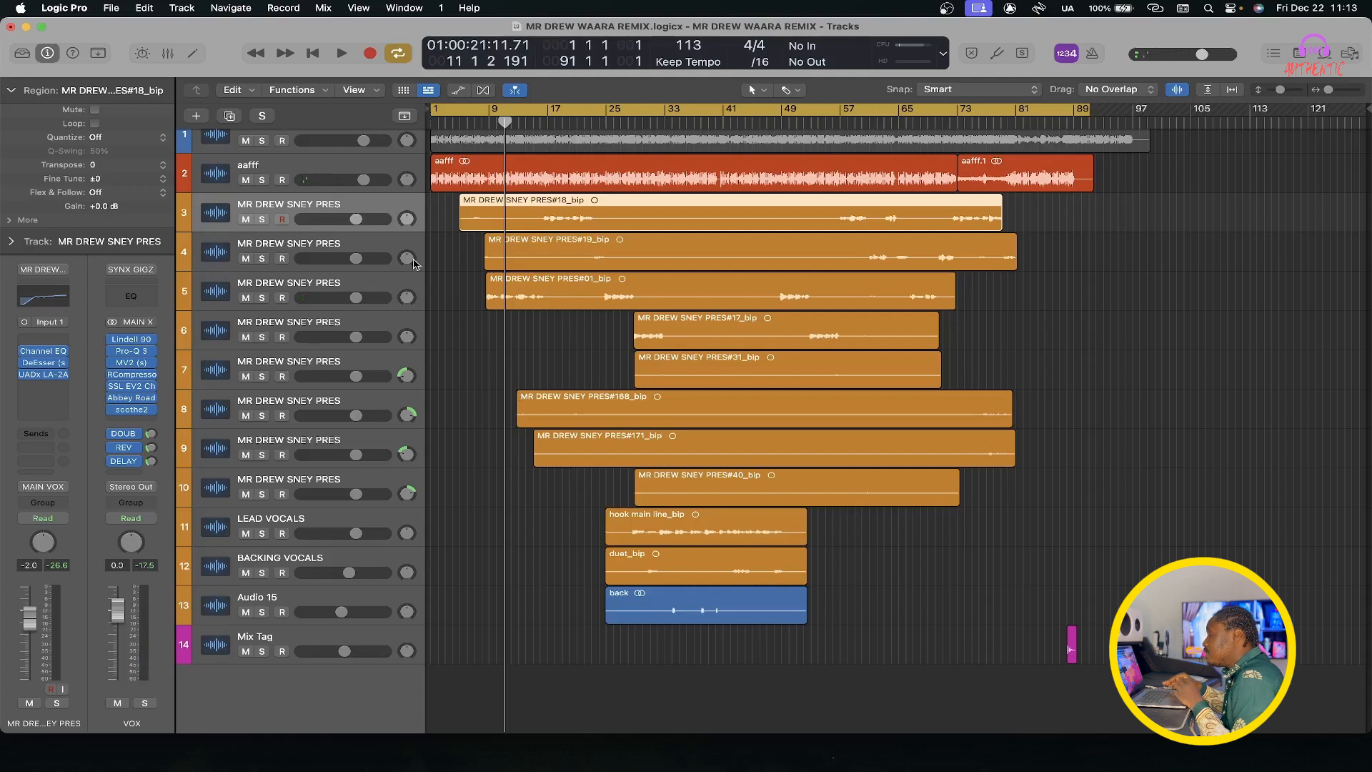
Step: Solo vocal track 5 and inspect the band settings of its Channel EQ
left_click(328, 296)
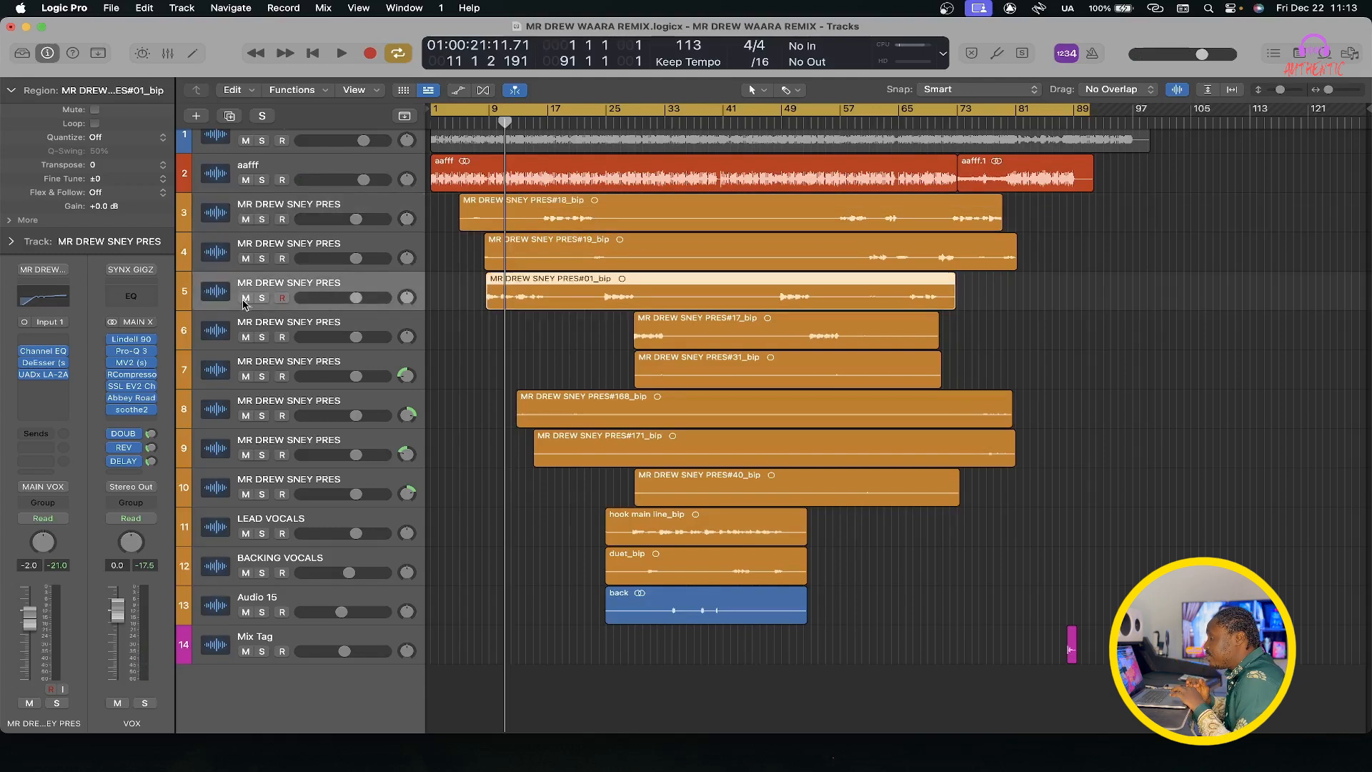
left_click(262, 297)
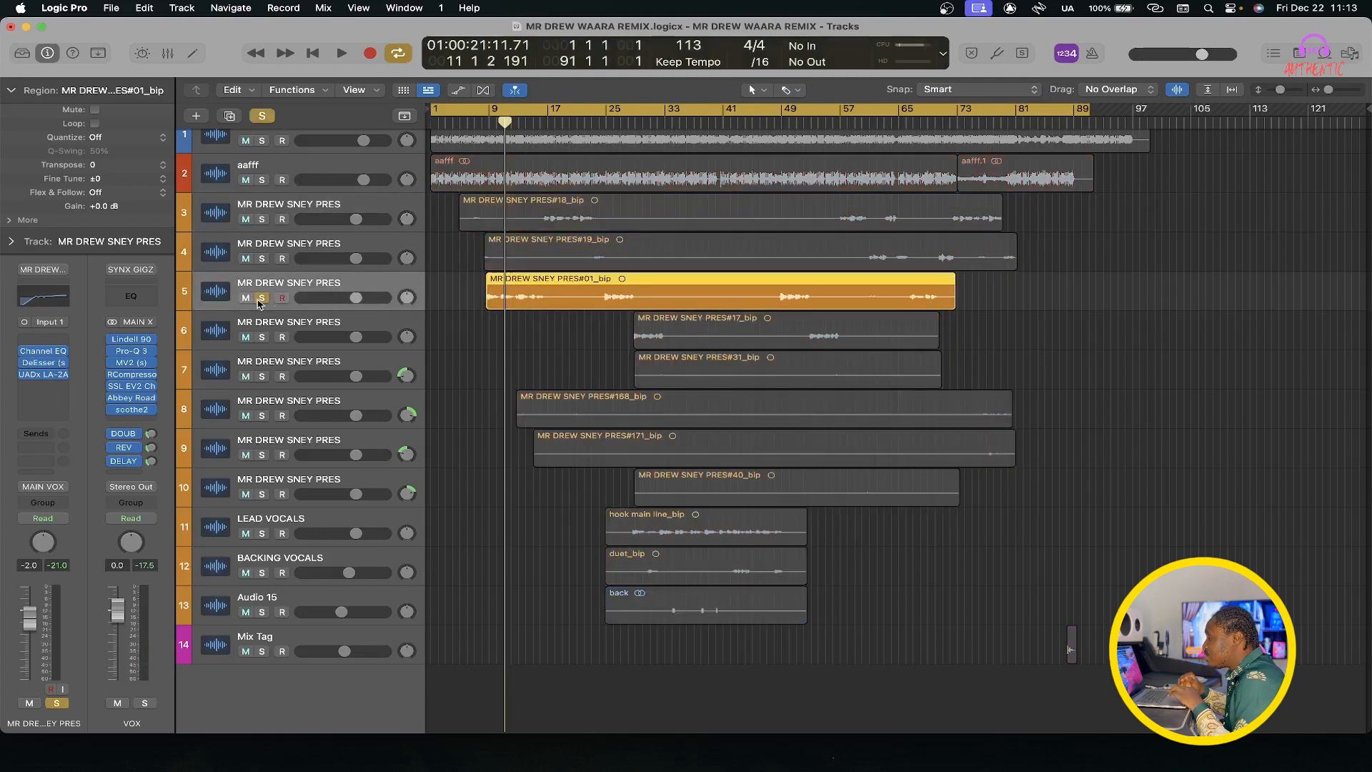
key("x")
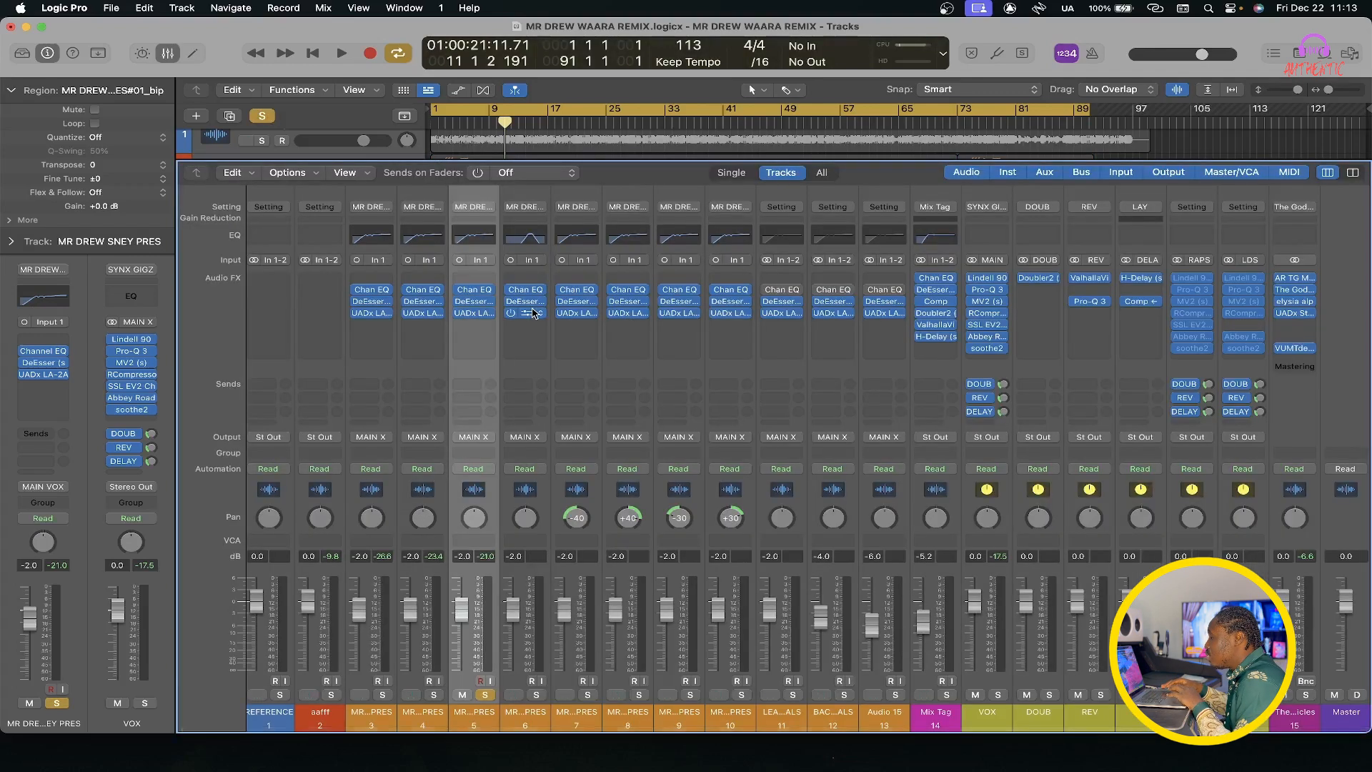
left_click(474, 290)
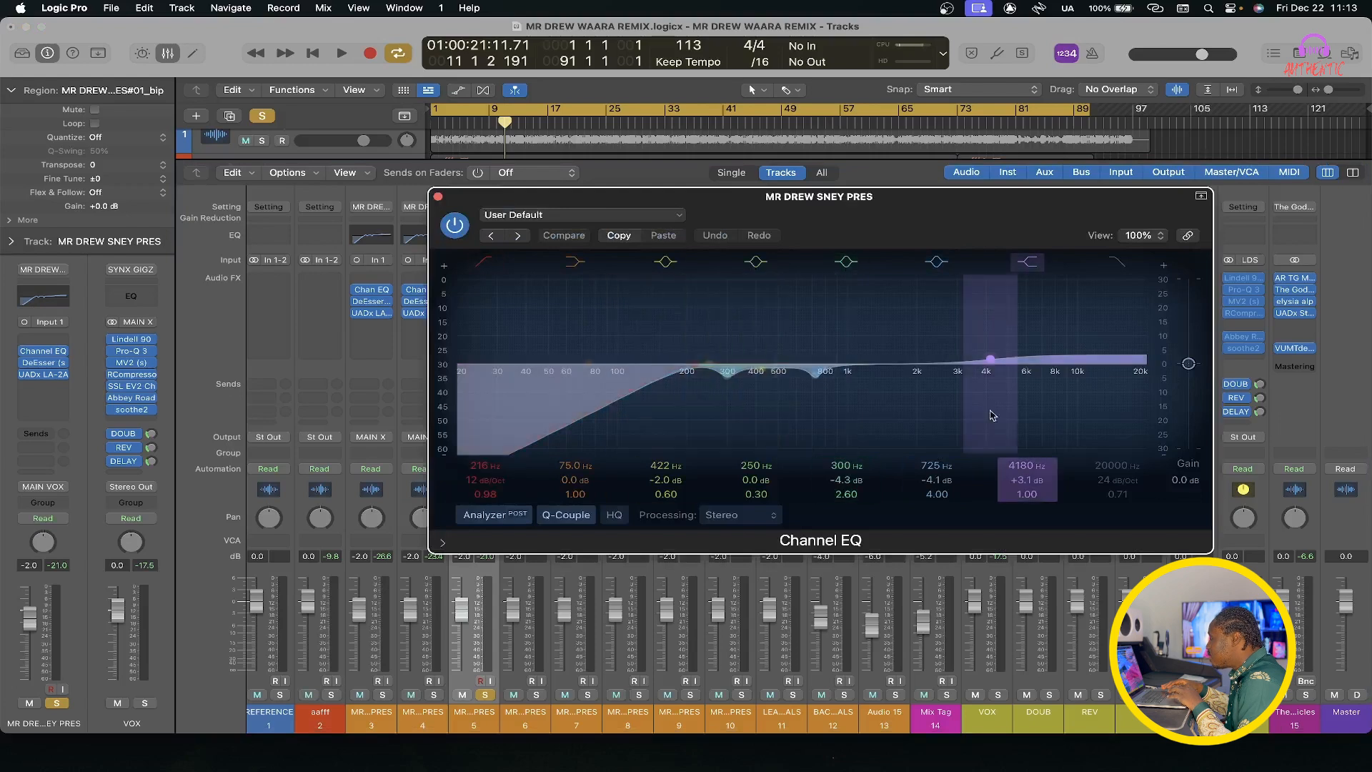
left_click(438, 198)
key("x")
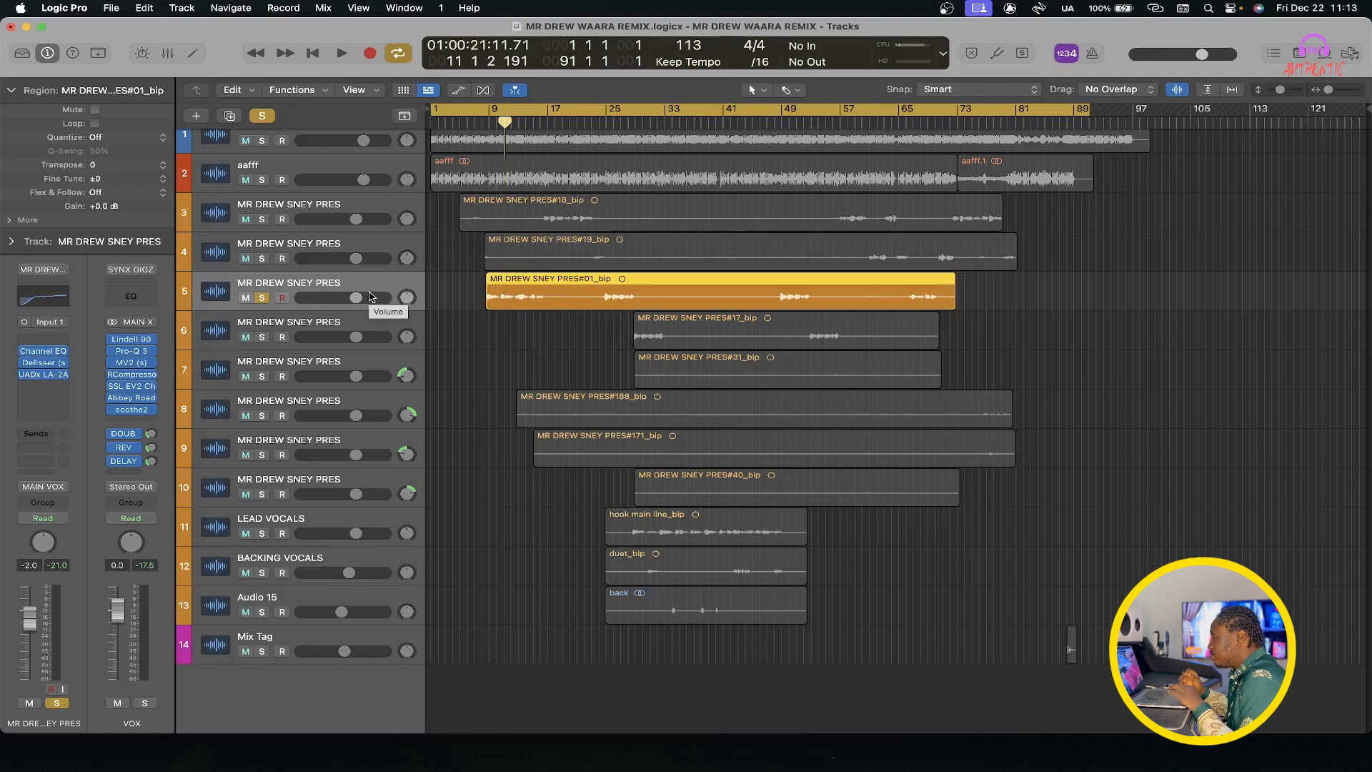
Step: Inspect the DeEsser settings on vocal track 5, closing the plug-in after viewing
key("x")
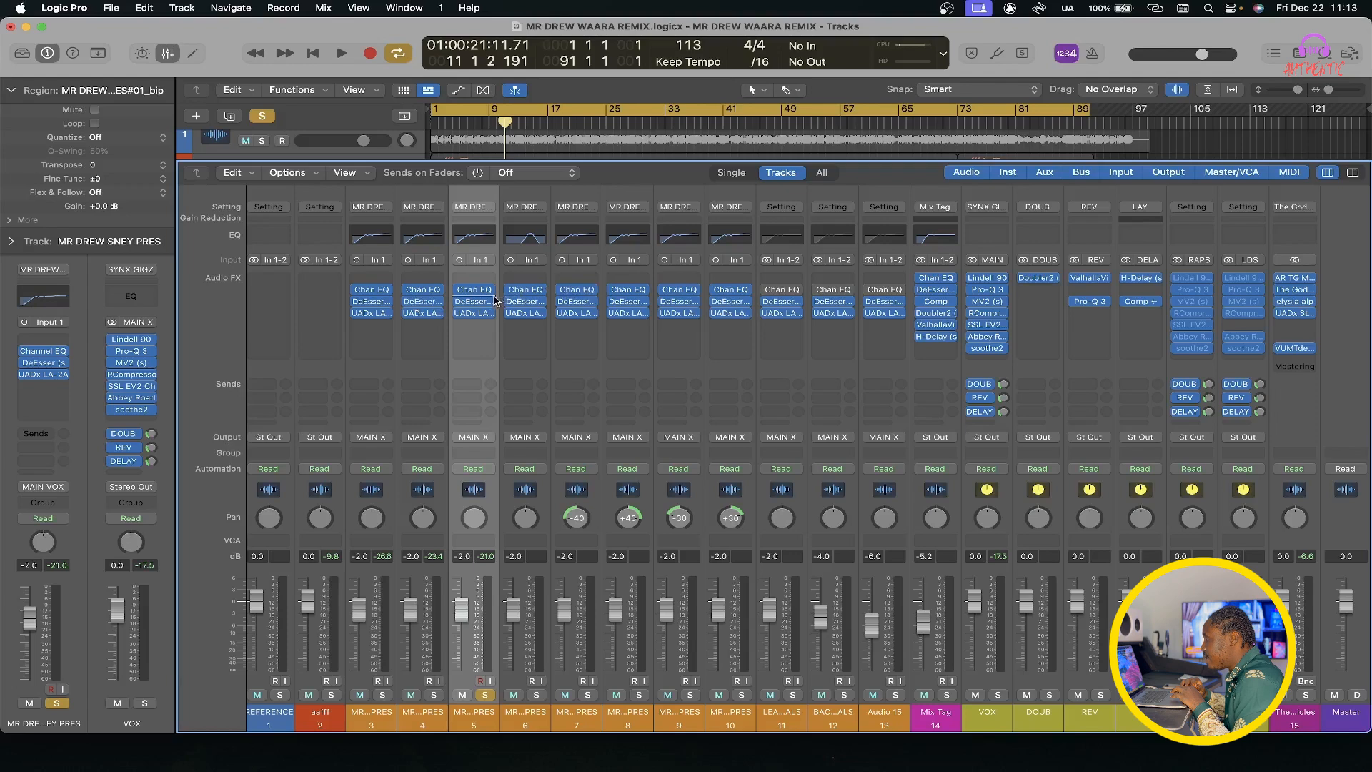
left_click(472, 301)
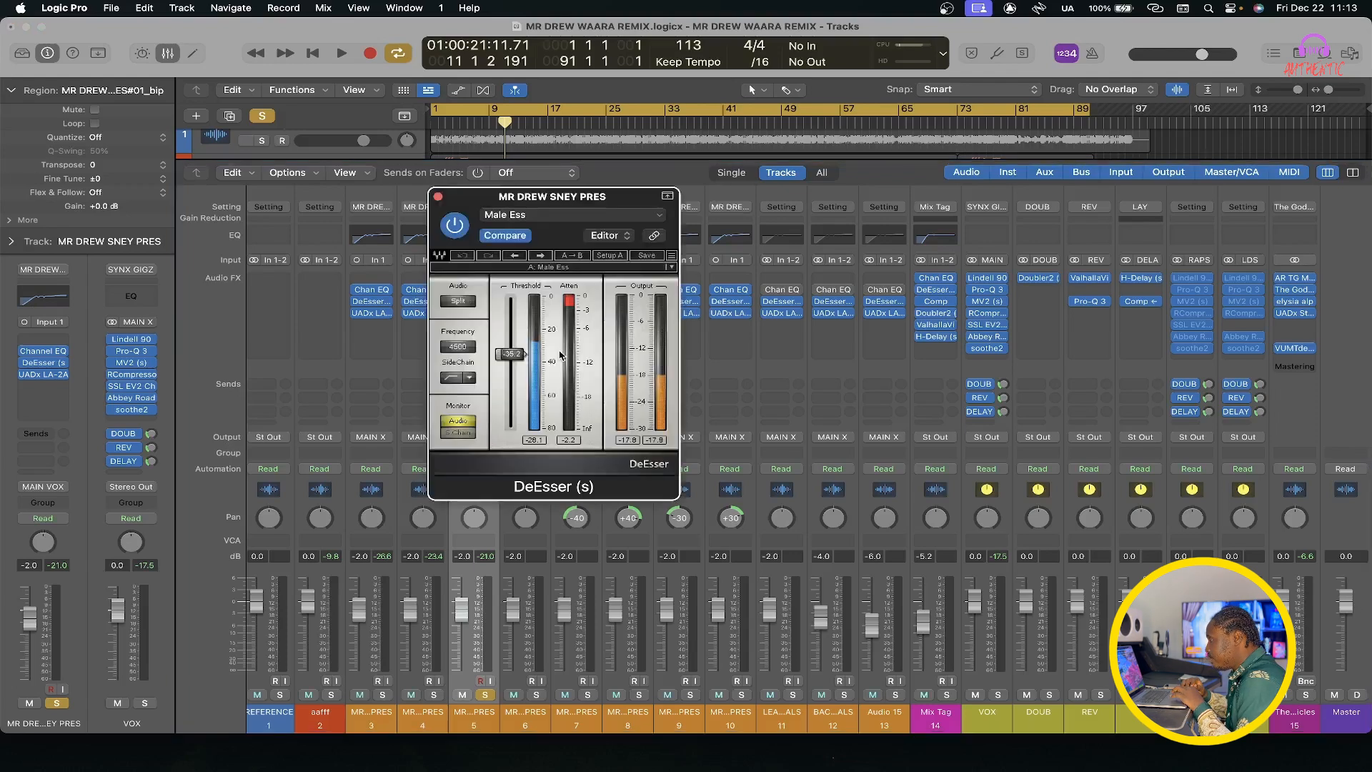
left_click(438, 197)
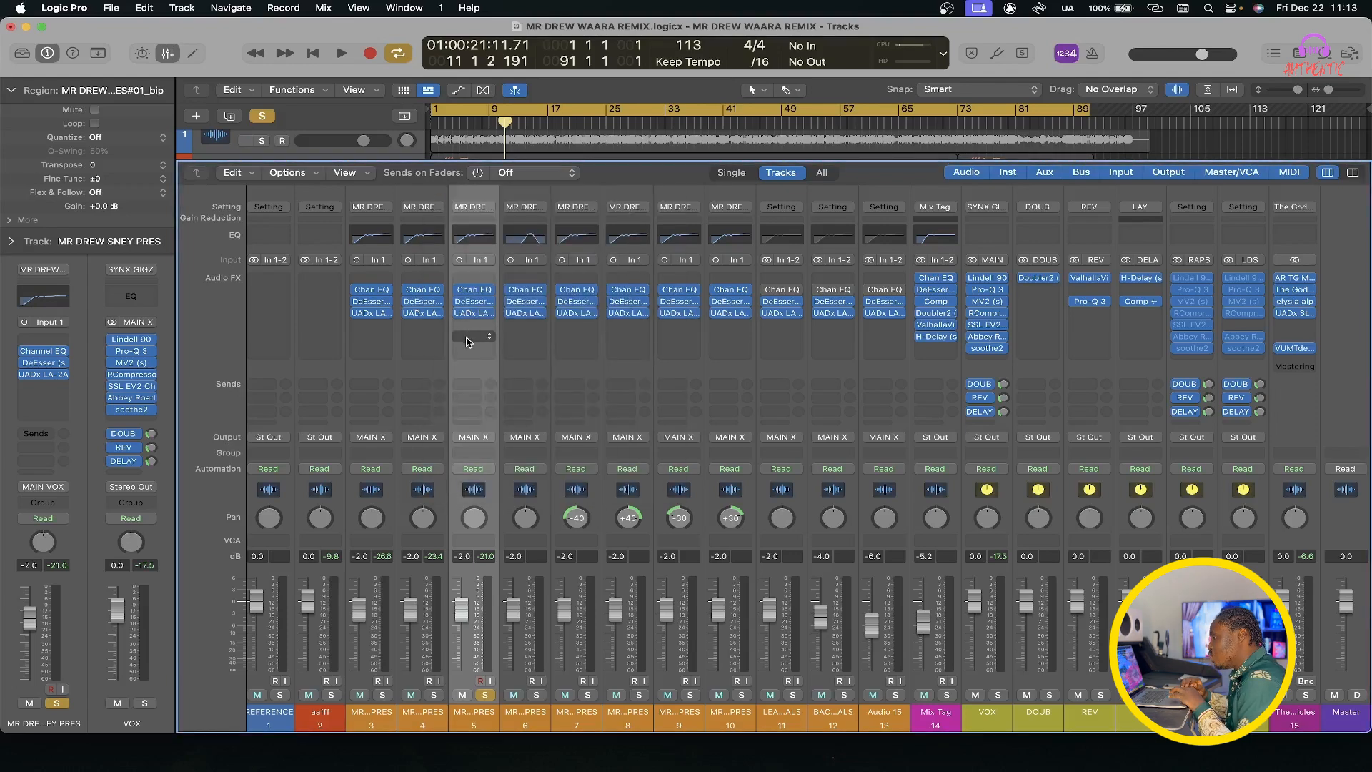
left_click(486, 301)
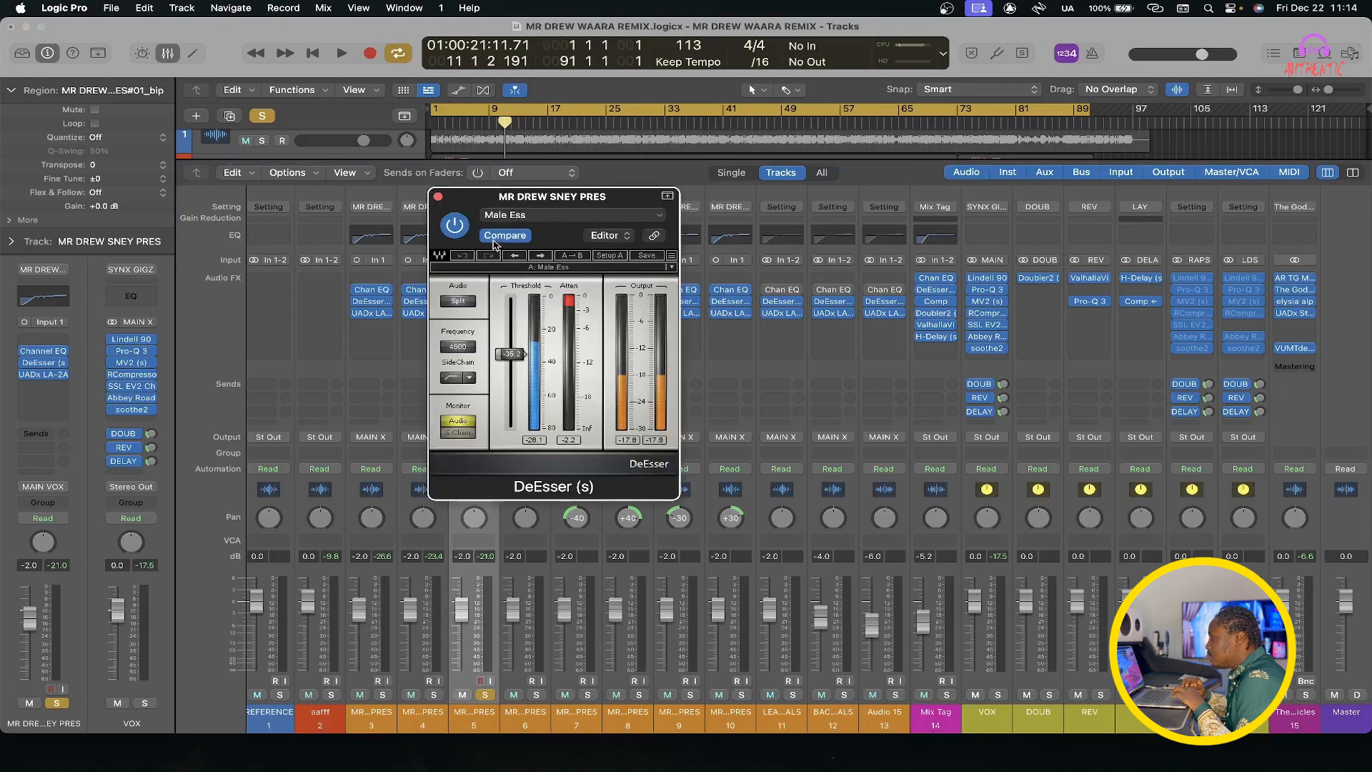
left_click(438, 197)
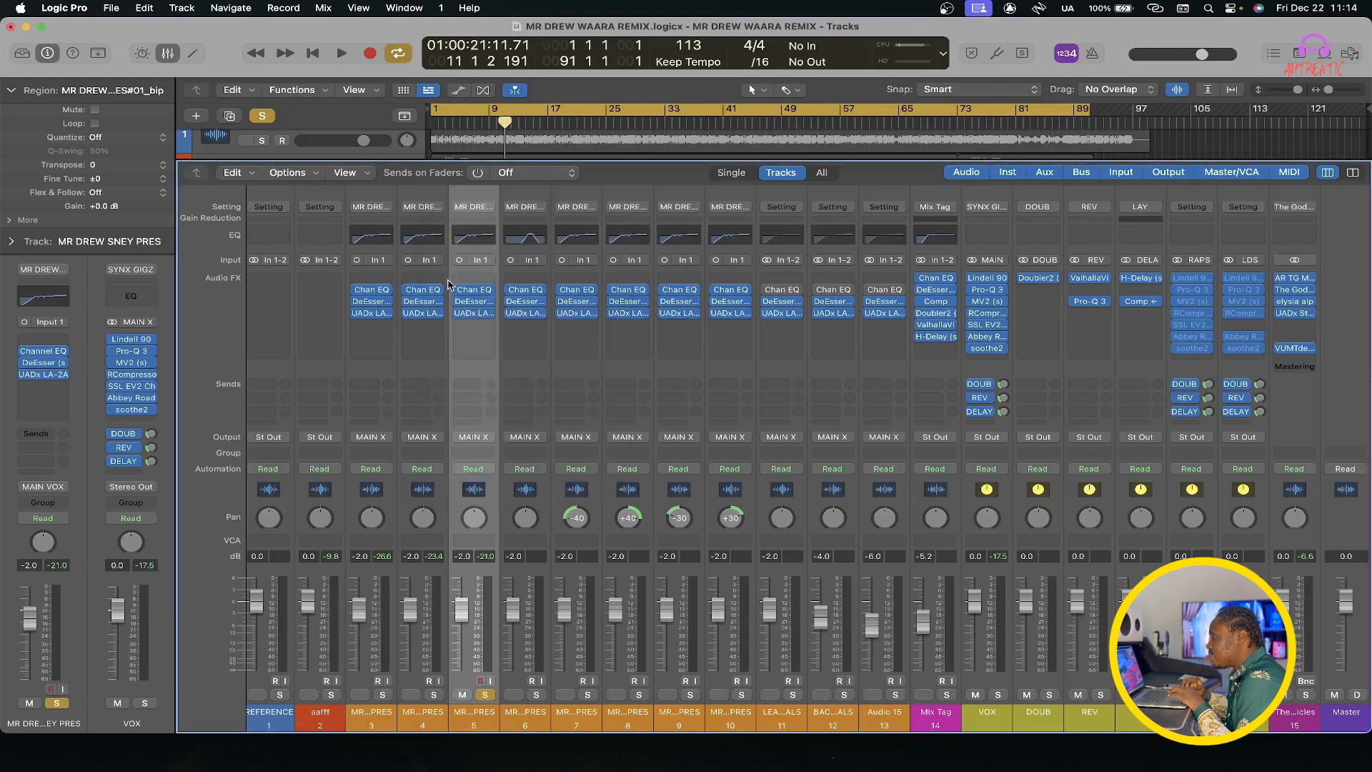
Step: Open the UADx LA-2A Silver Compressor on track 5 and play the soloed vocal from bar 9 to check its compression
left_click(479, 318)
key("x")
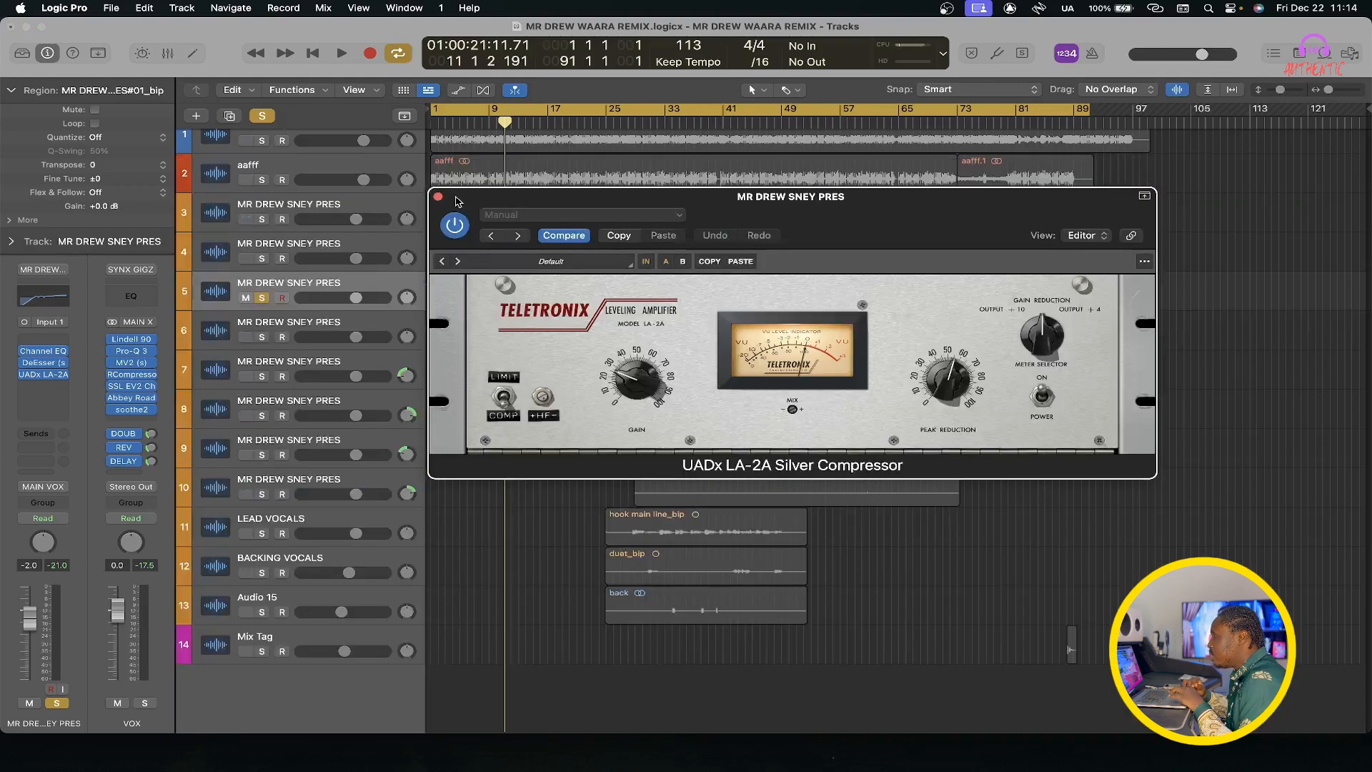
left_click_drag(457, 202, 603, 245)
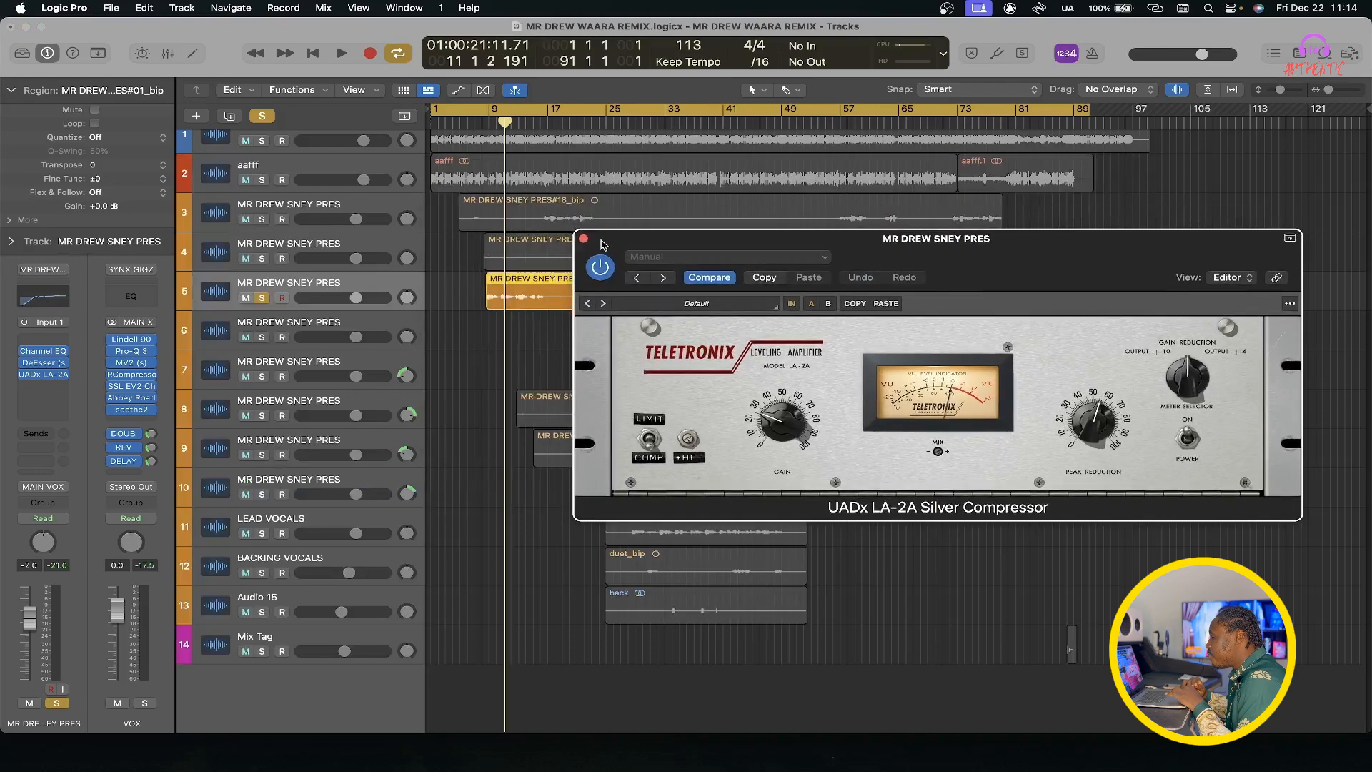
left_click(489, 126)
key("space")
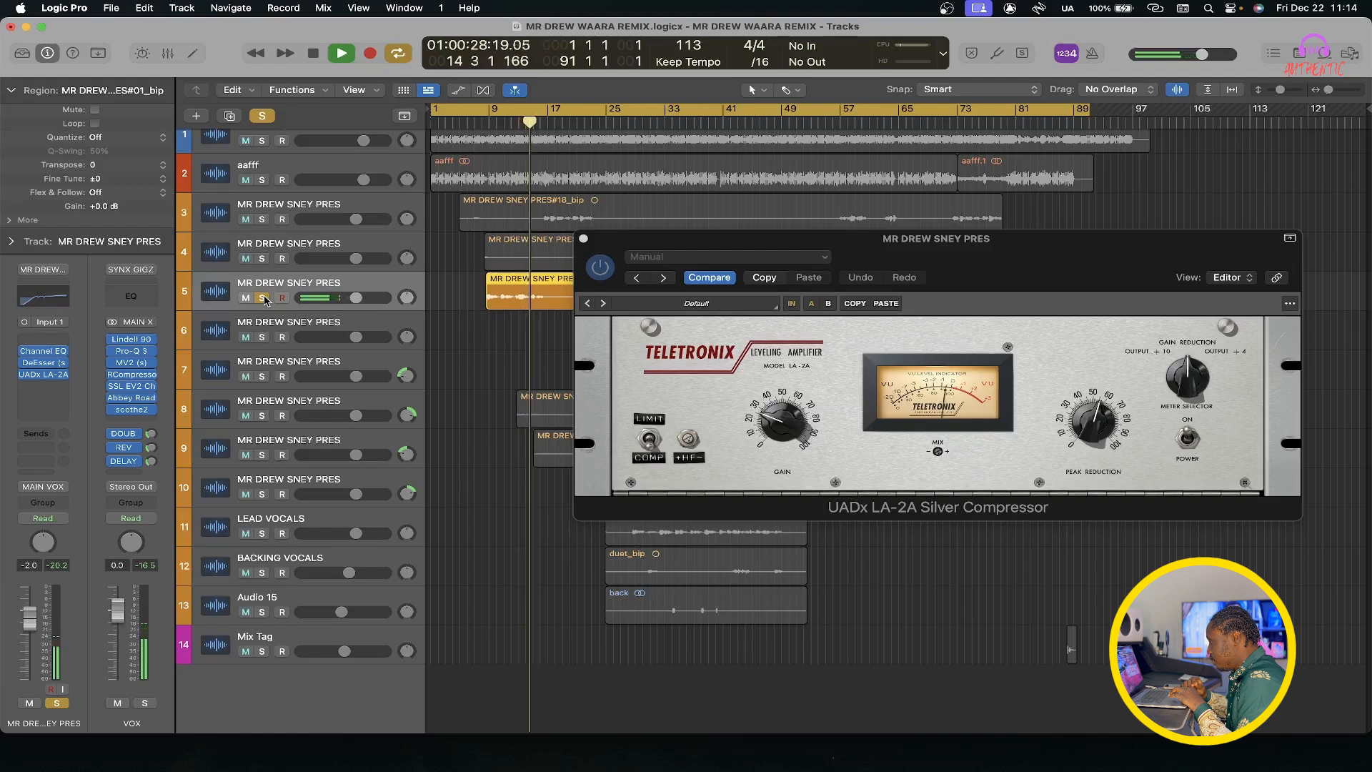
key("space")
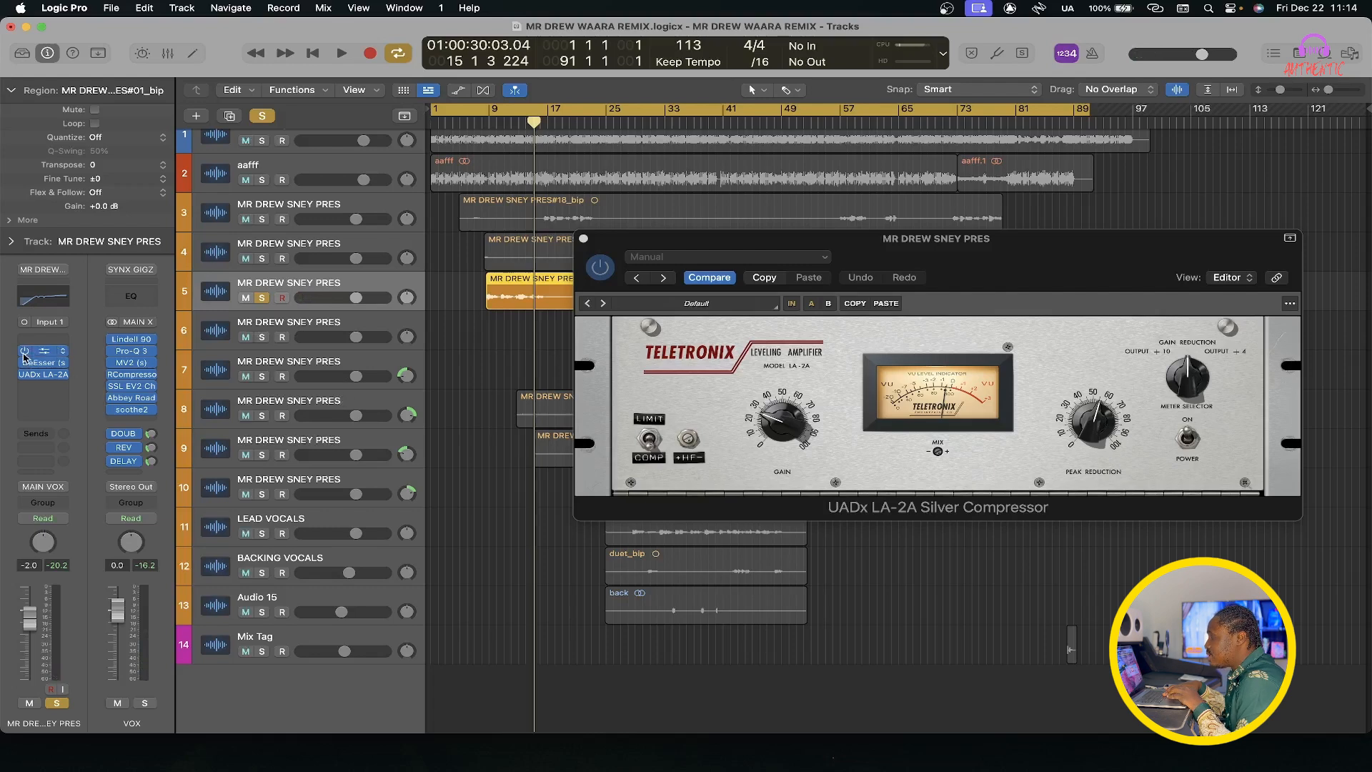
Step: Play track 5 with its Channel EQ, DeEsser and LA-2A bypassed for comparison, and re-enable all three plug-ins
mouse_move(23, 364)
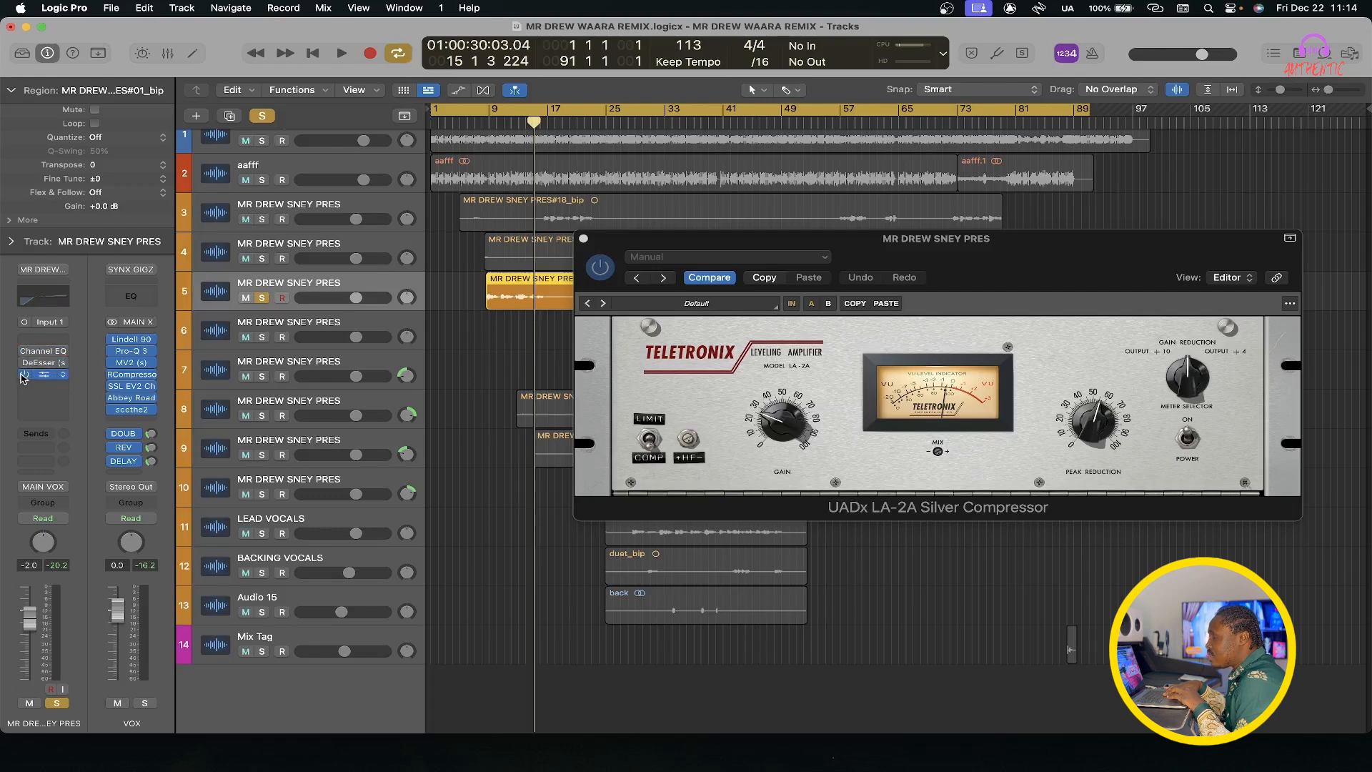
key("space")
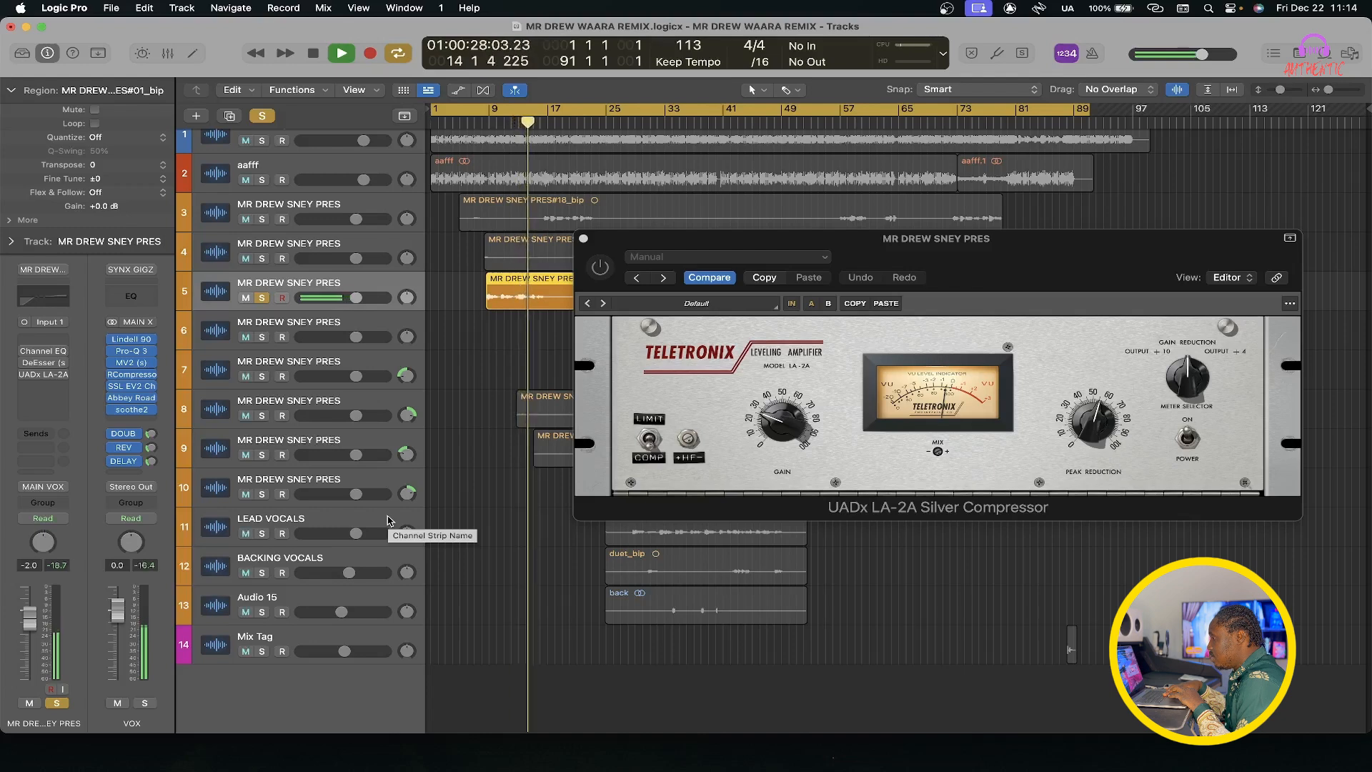
key("space")
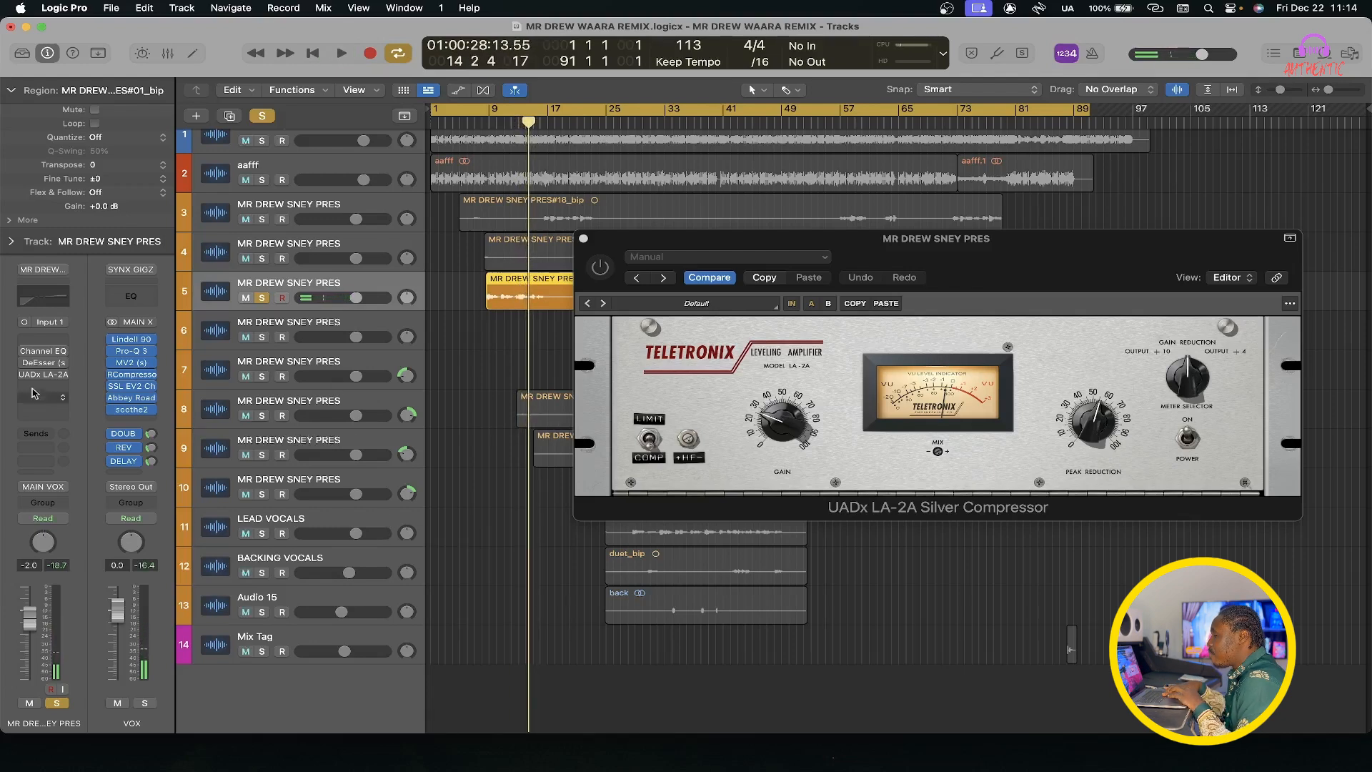
left_click(25, 352)
left_click(25, 362)
left_click(24, 374)
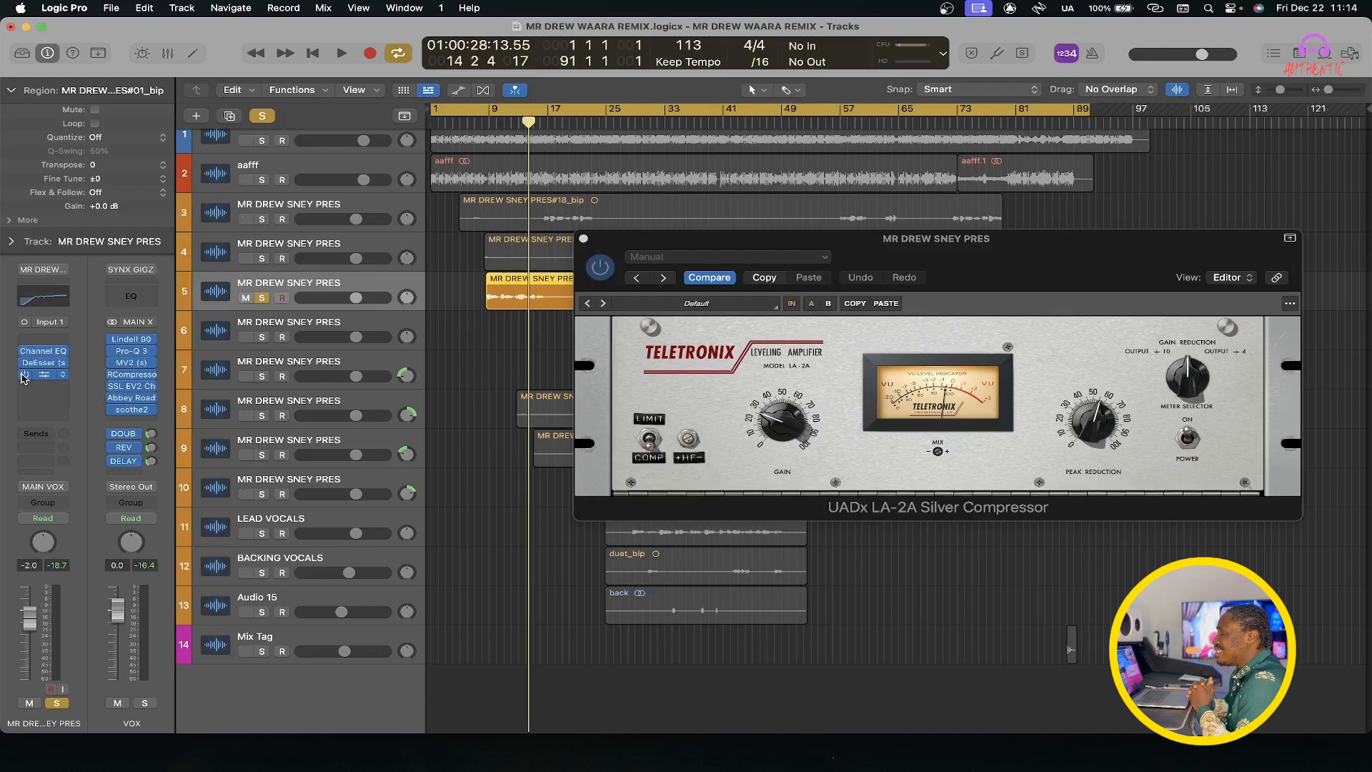
Step: Play the soloed vocal with the DeEsser and LA-2A windows open side by side, closing both after listening
left_click(43, 362)
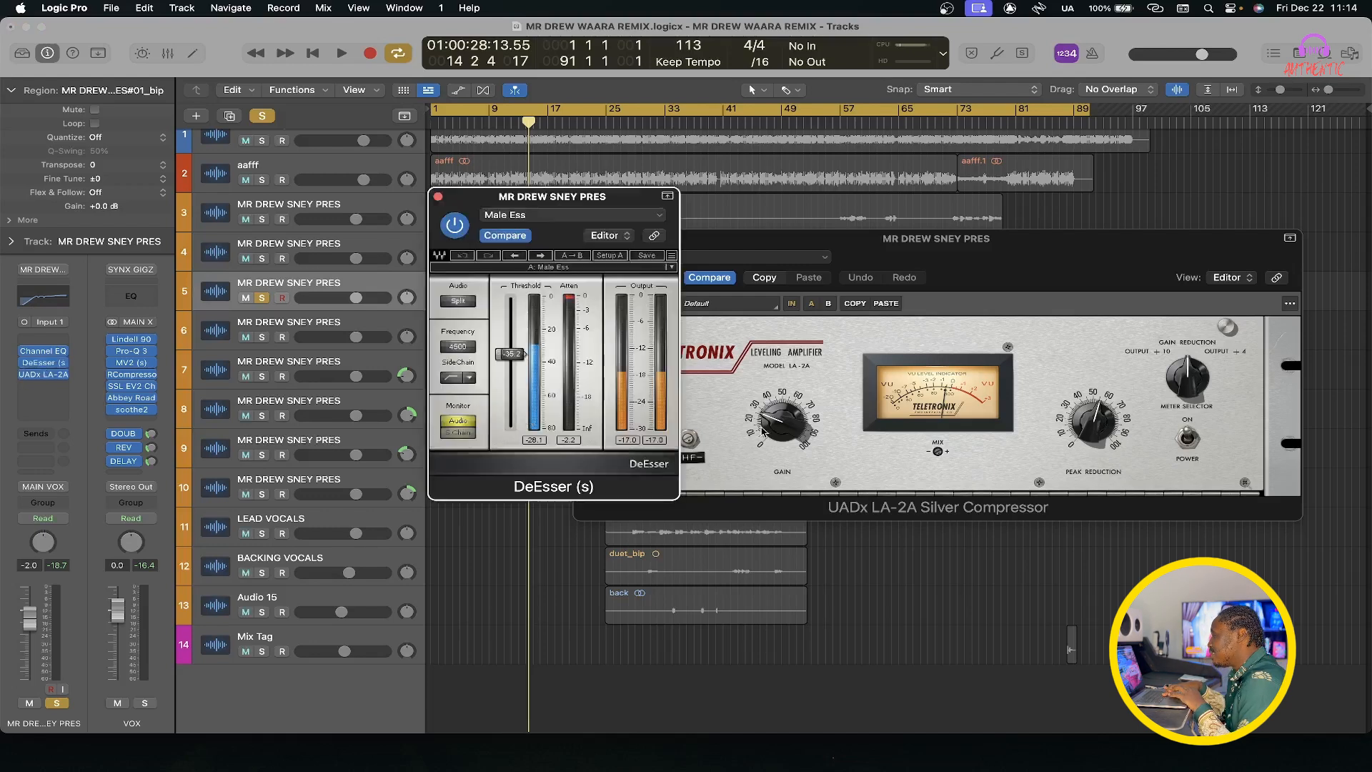
left_click_drag(557, 207, 265, 236)
key("space")
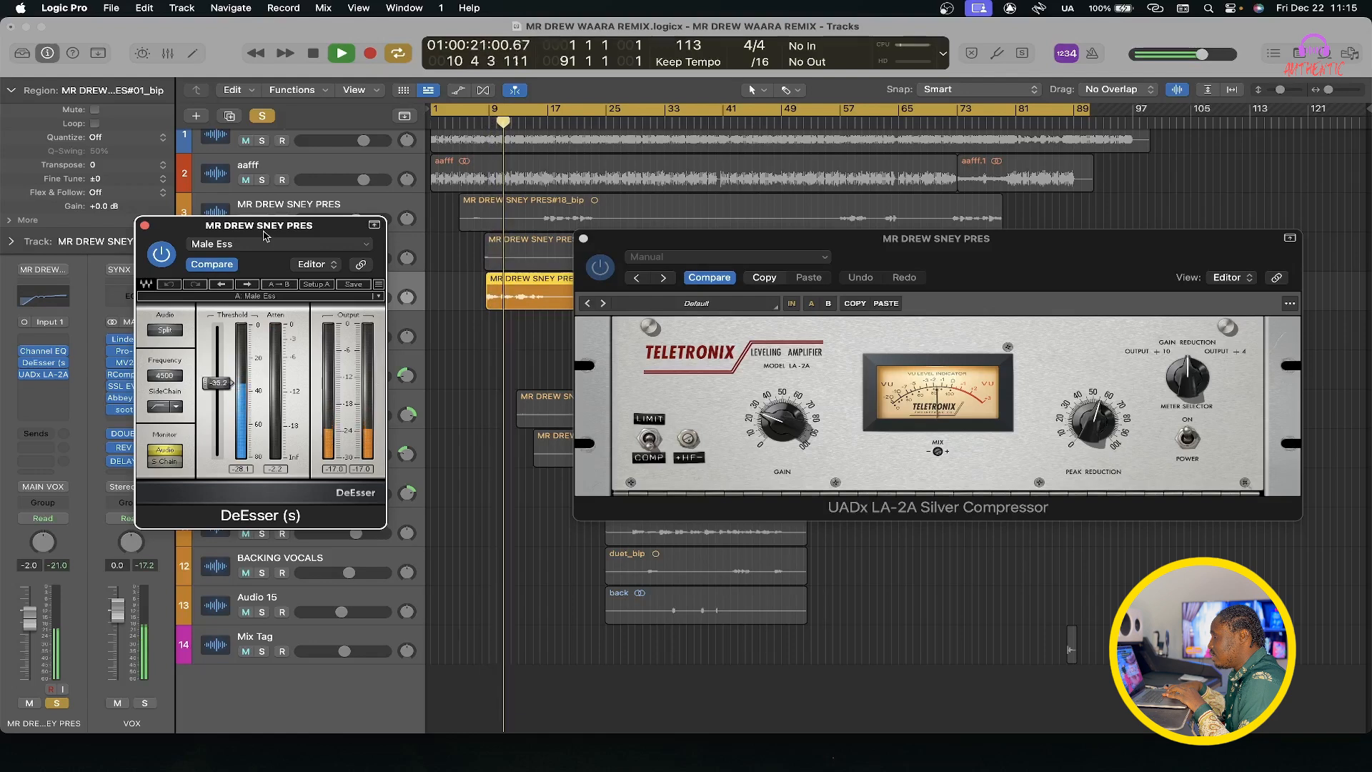
key("space")
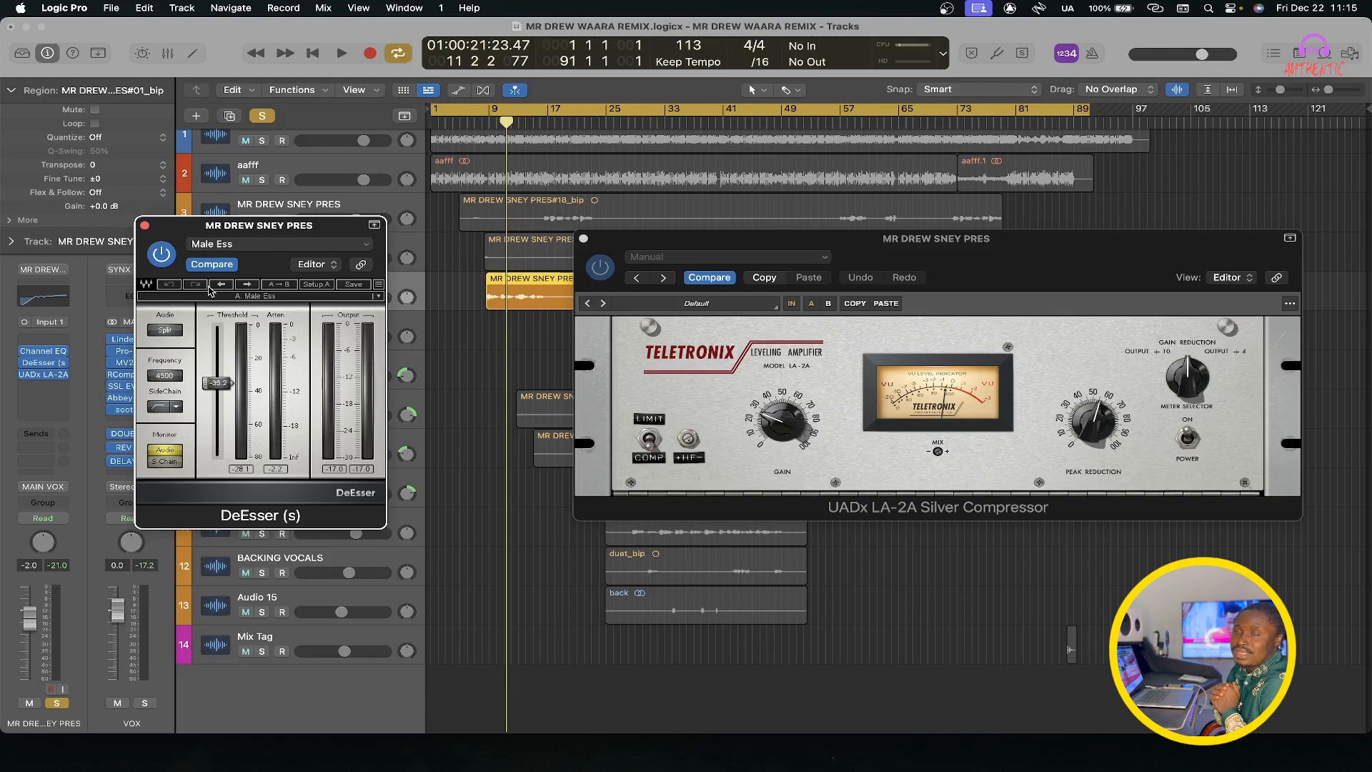
left_click(144, 225)
left_click(584, 239)
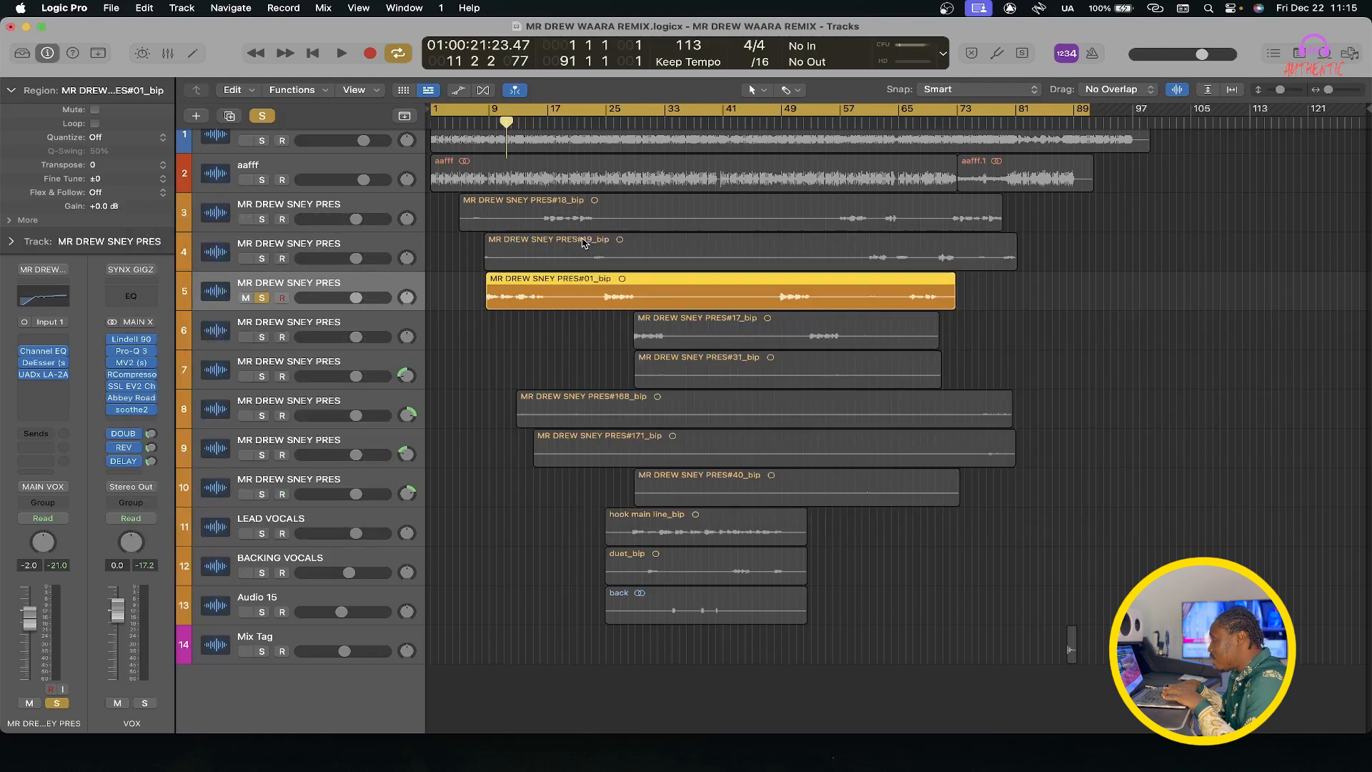
Step: Clear the solo on track 5 and select the LEAD VOCALS channel in the mixer
key("x")
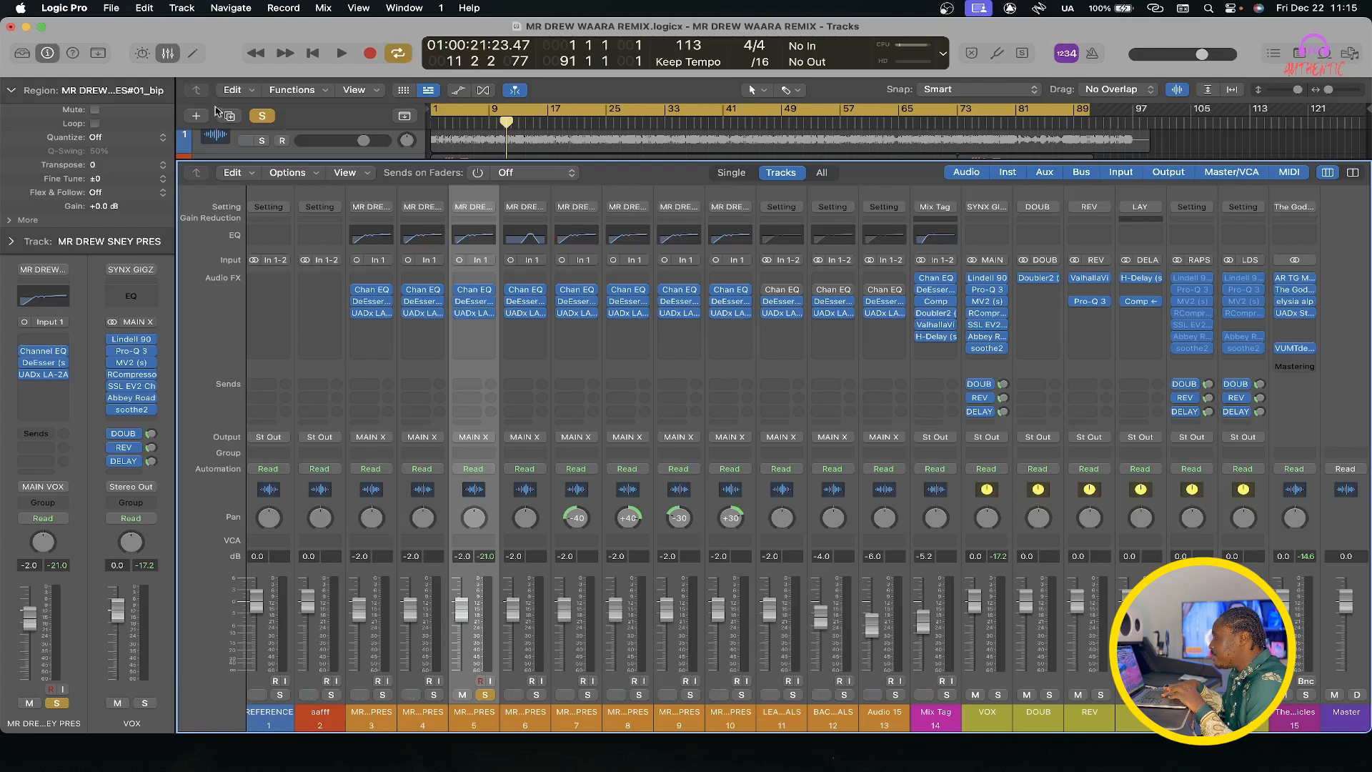
left_click(263, 117)
left_click(791, 726)
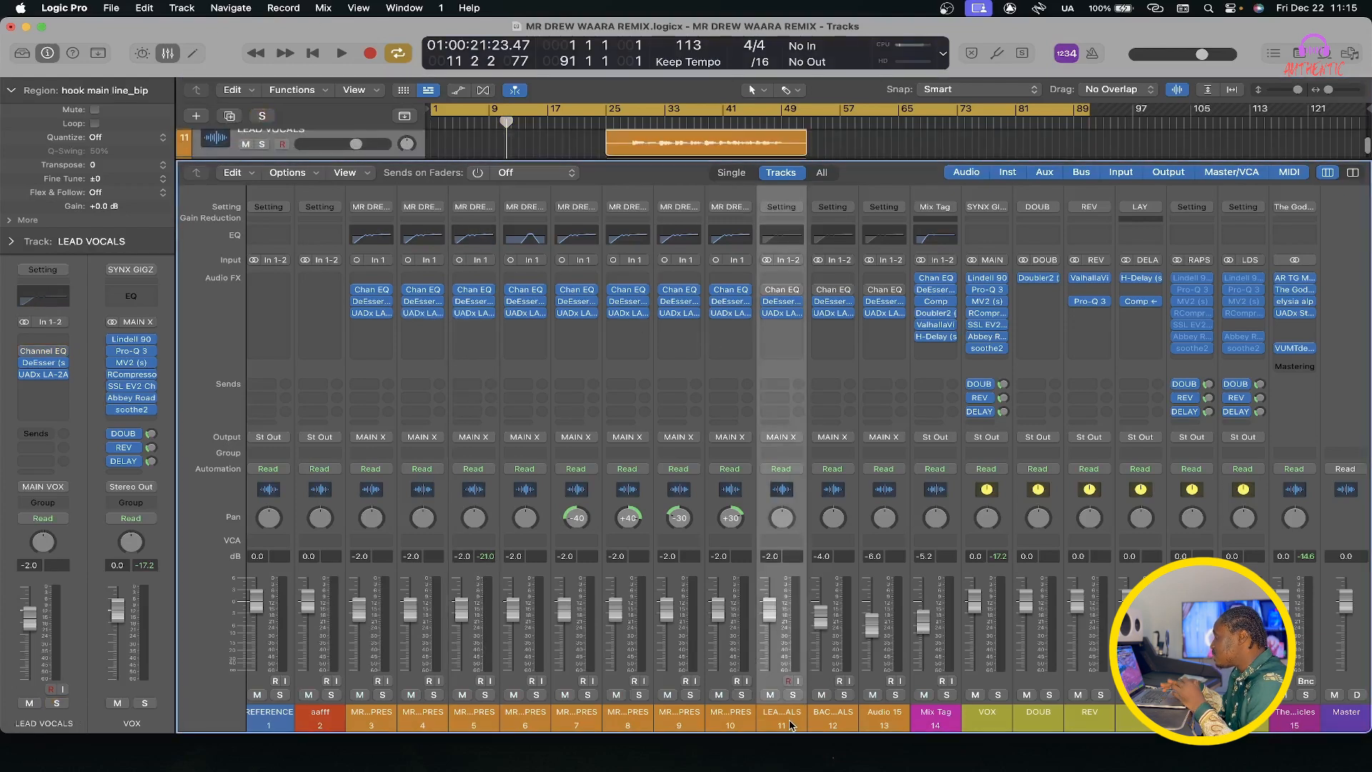
Step: Place the playhead at bar 25, where the hook region begins, and solo the LEAD VOCALS track
key("x")
left_click(606, 122)
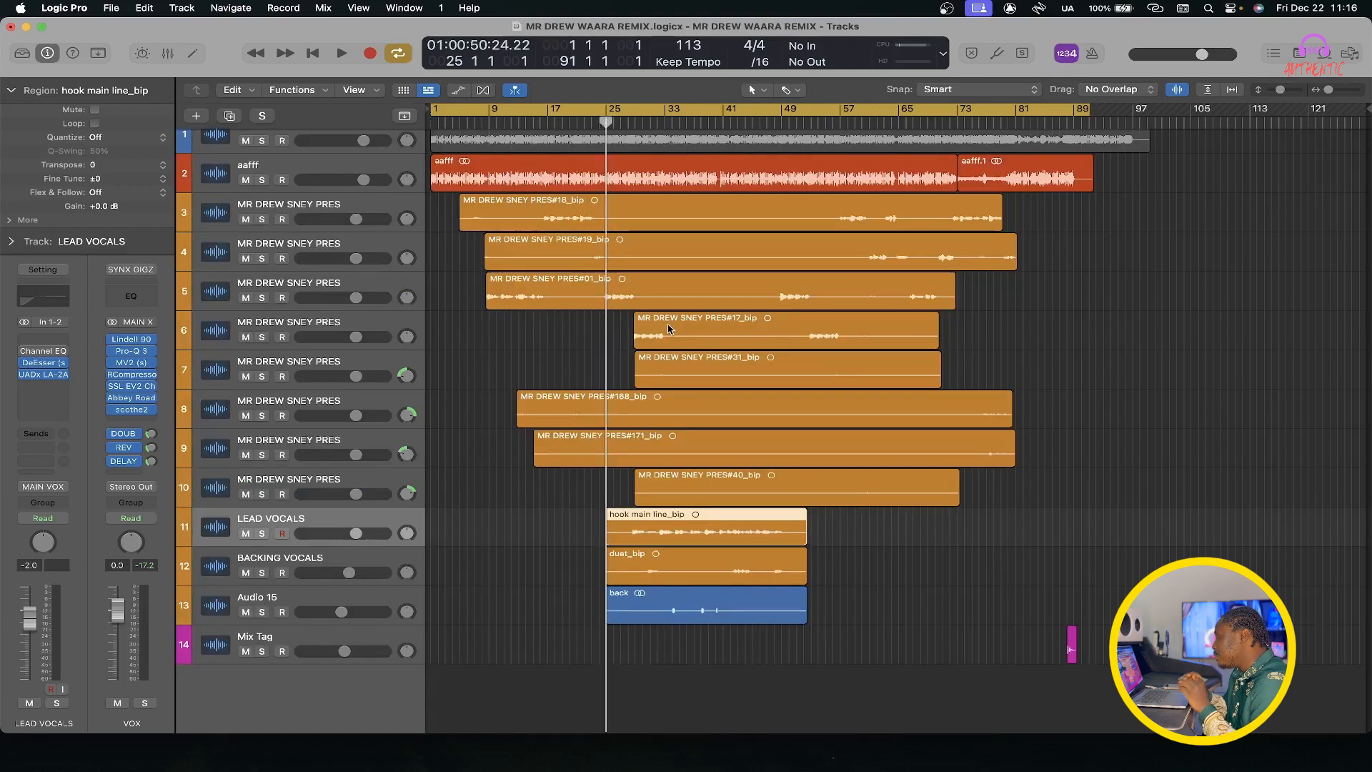
left_click(261, 533)
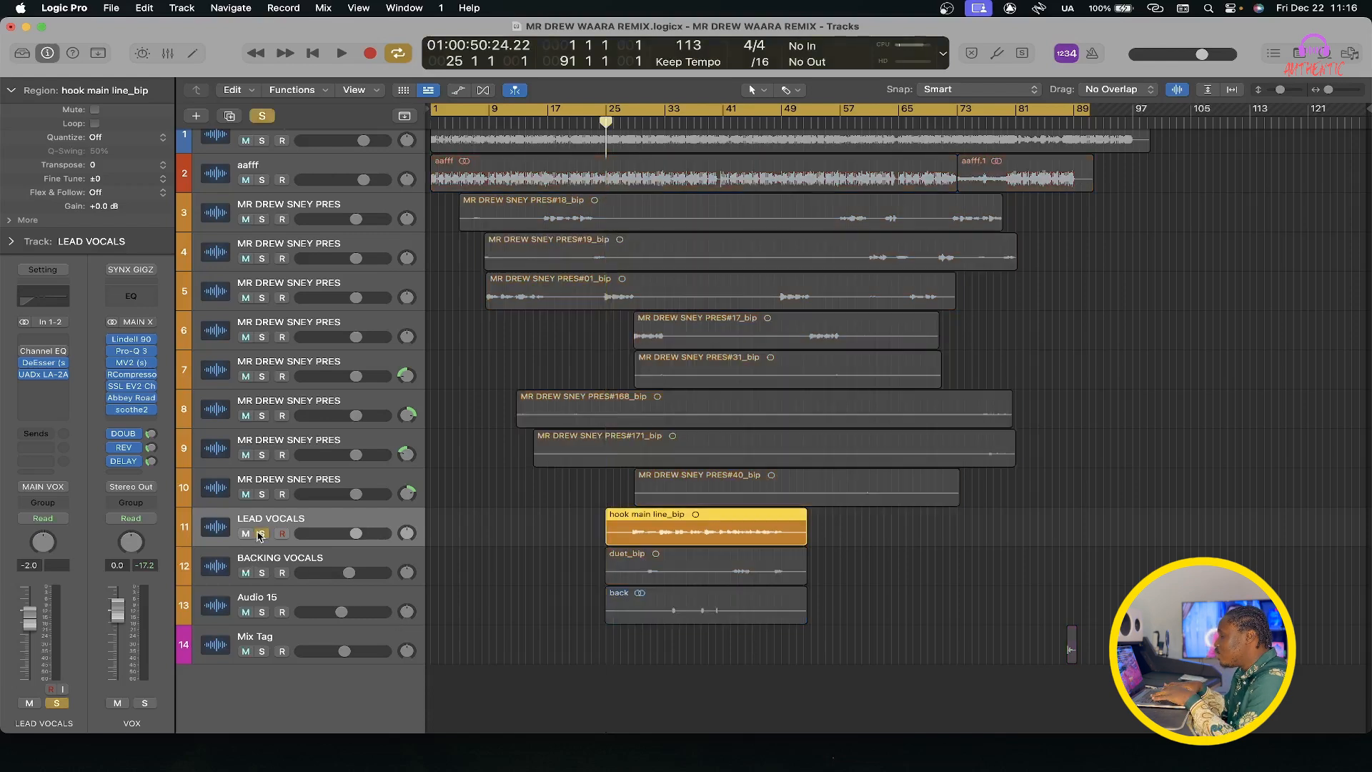
key("x")
key("x")
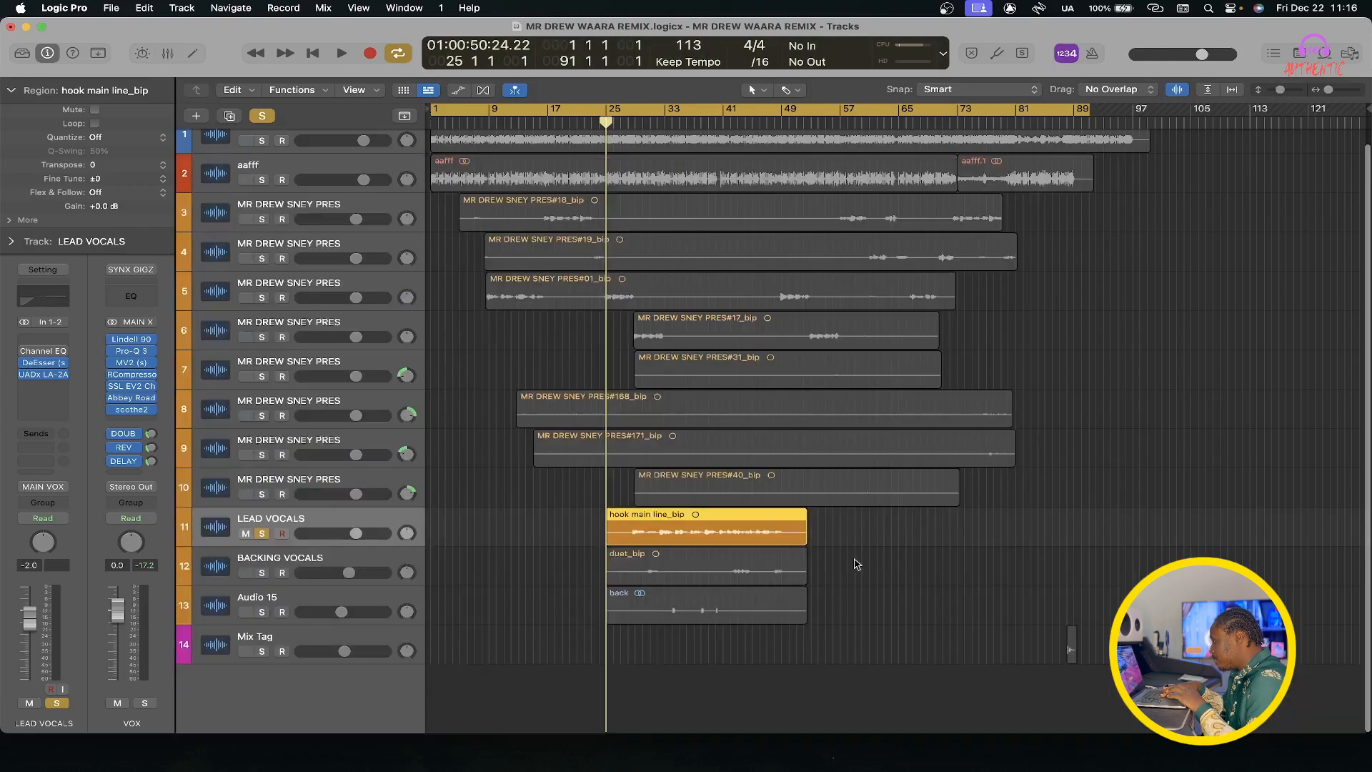
Step: Play the soloed LEAD VOCALS from bar 29 with the mixer open, and inspect the channel's LA-2A compressor settings
key("super+Down")
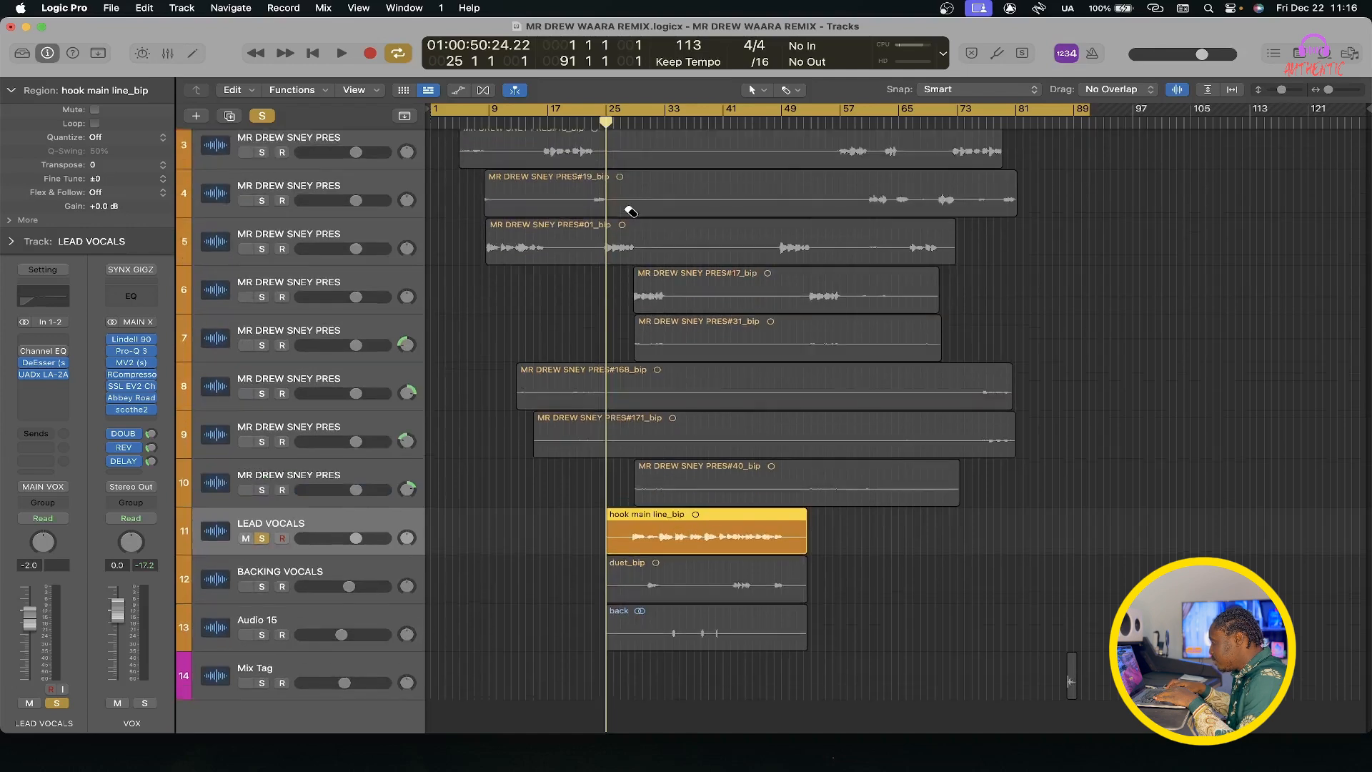
key("super+Down")
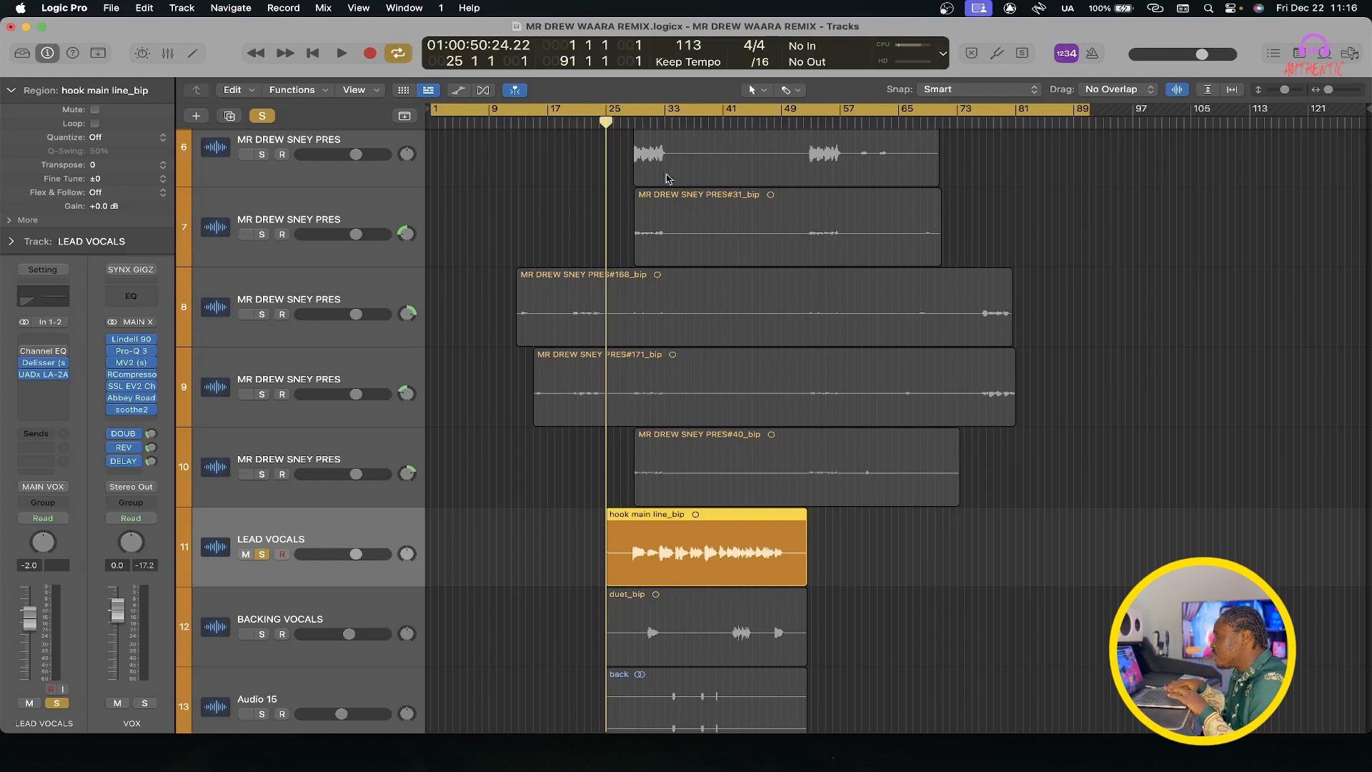
left_click(635, 121)
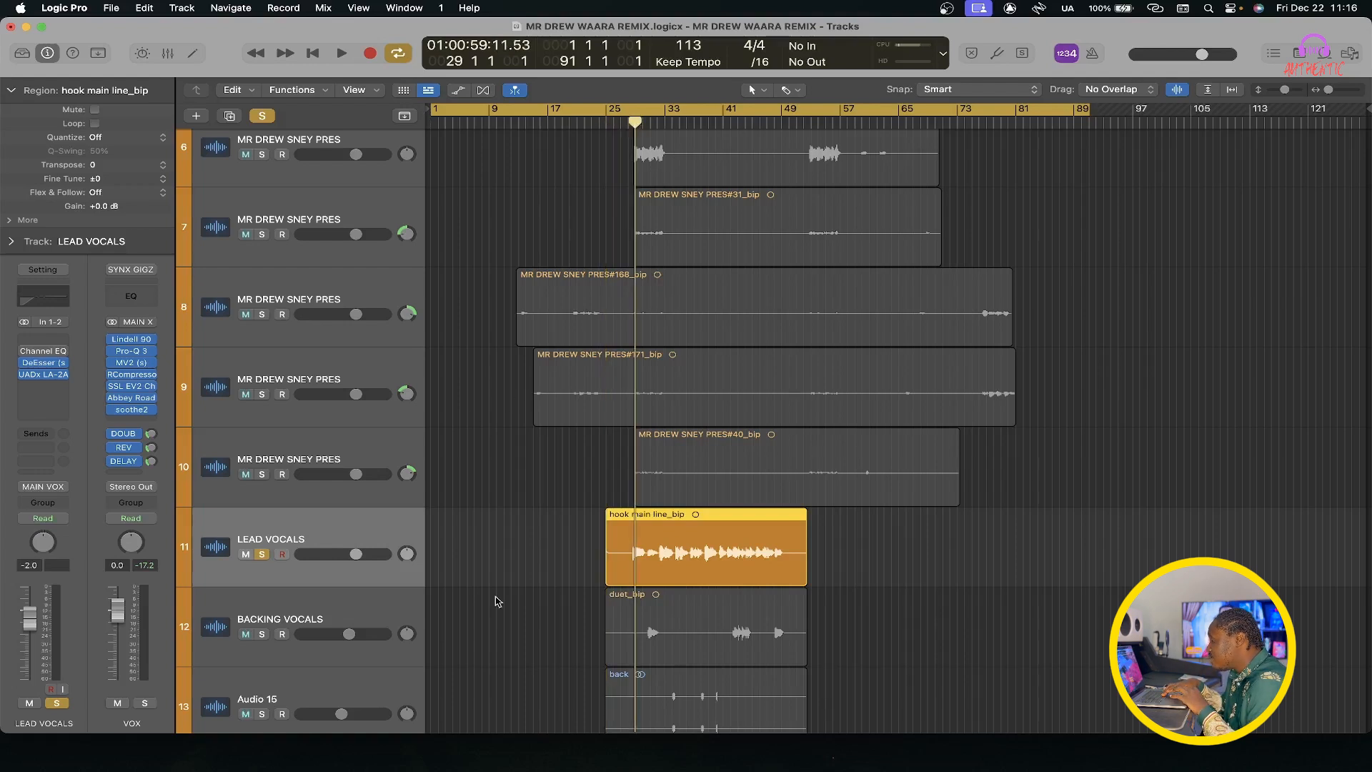
key("space")
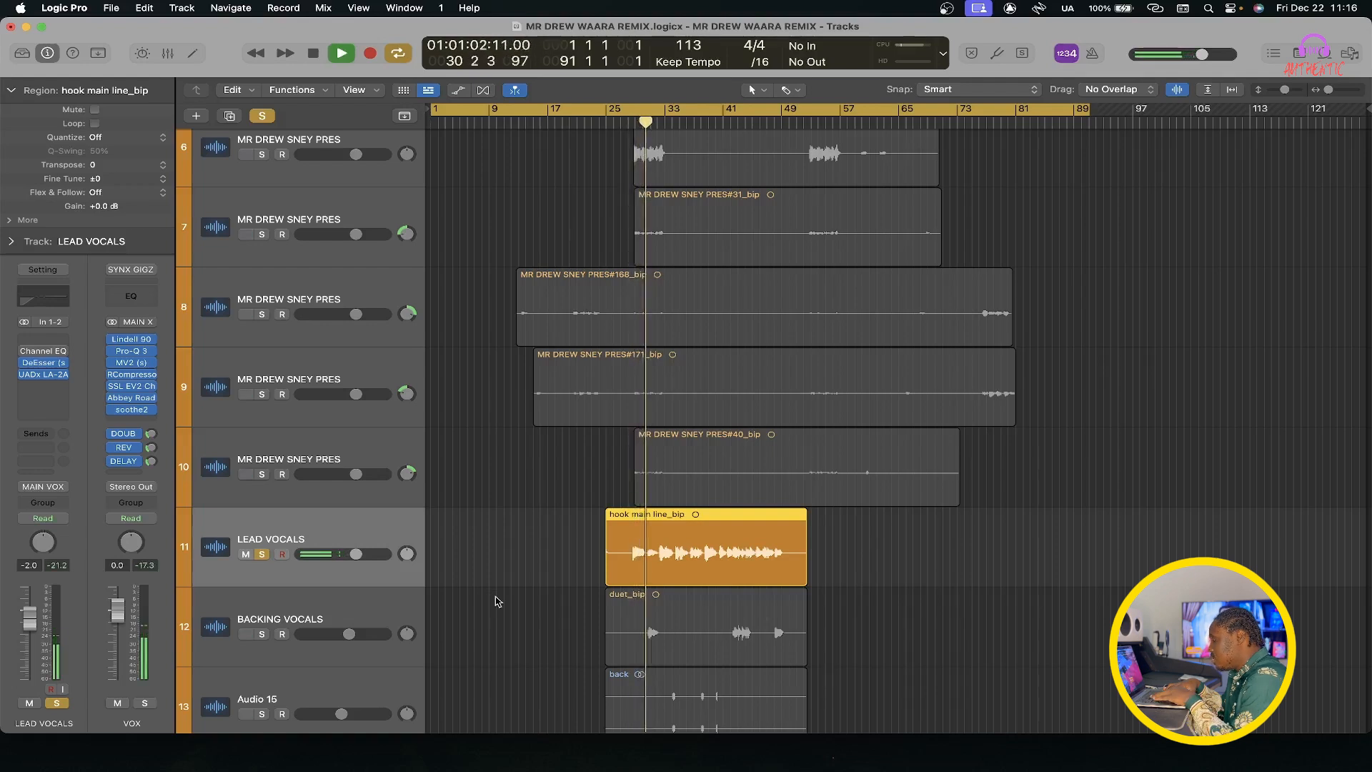
key("x")
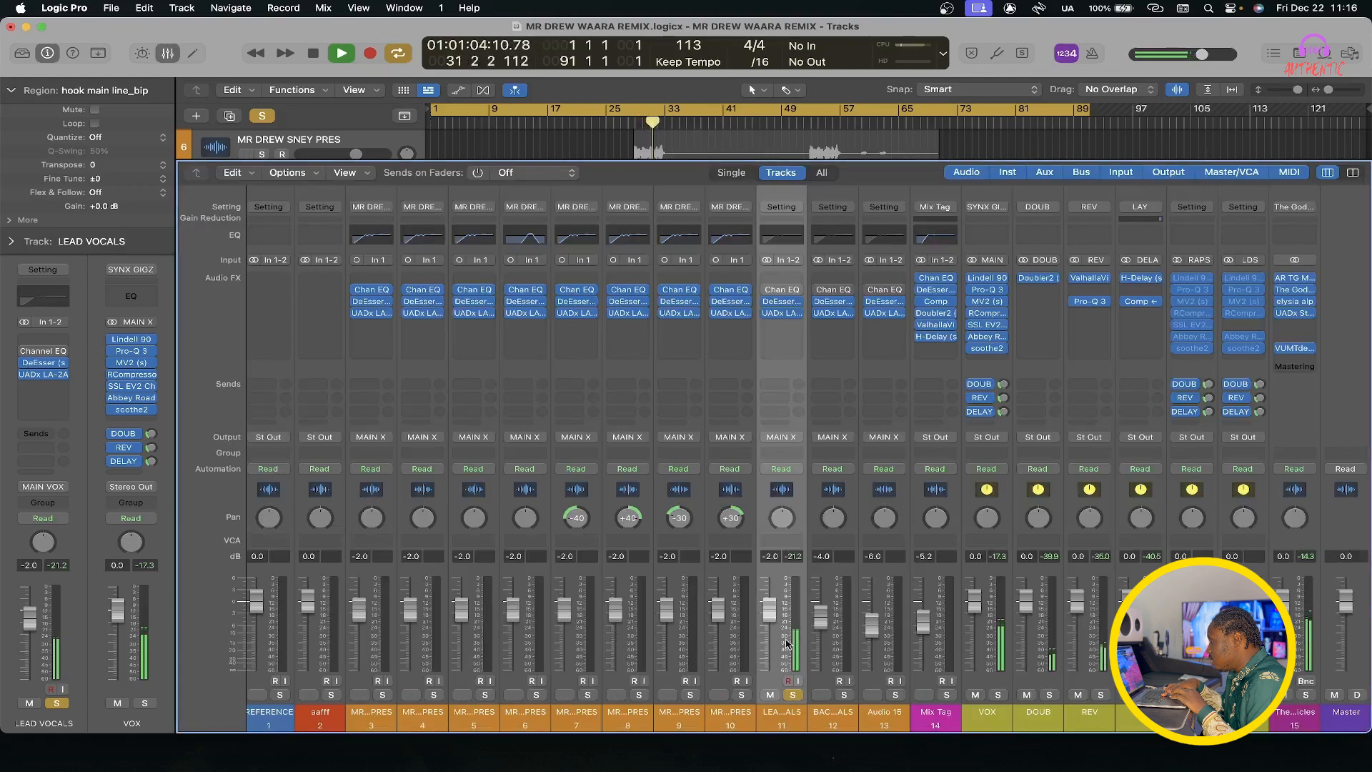
key("space")
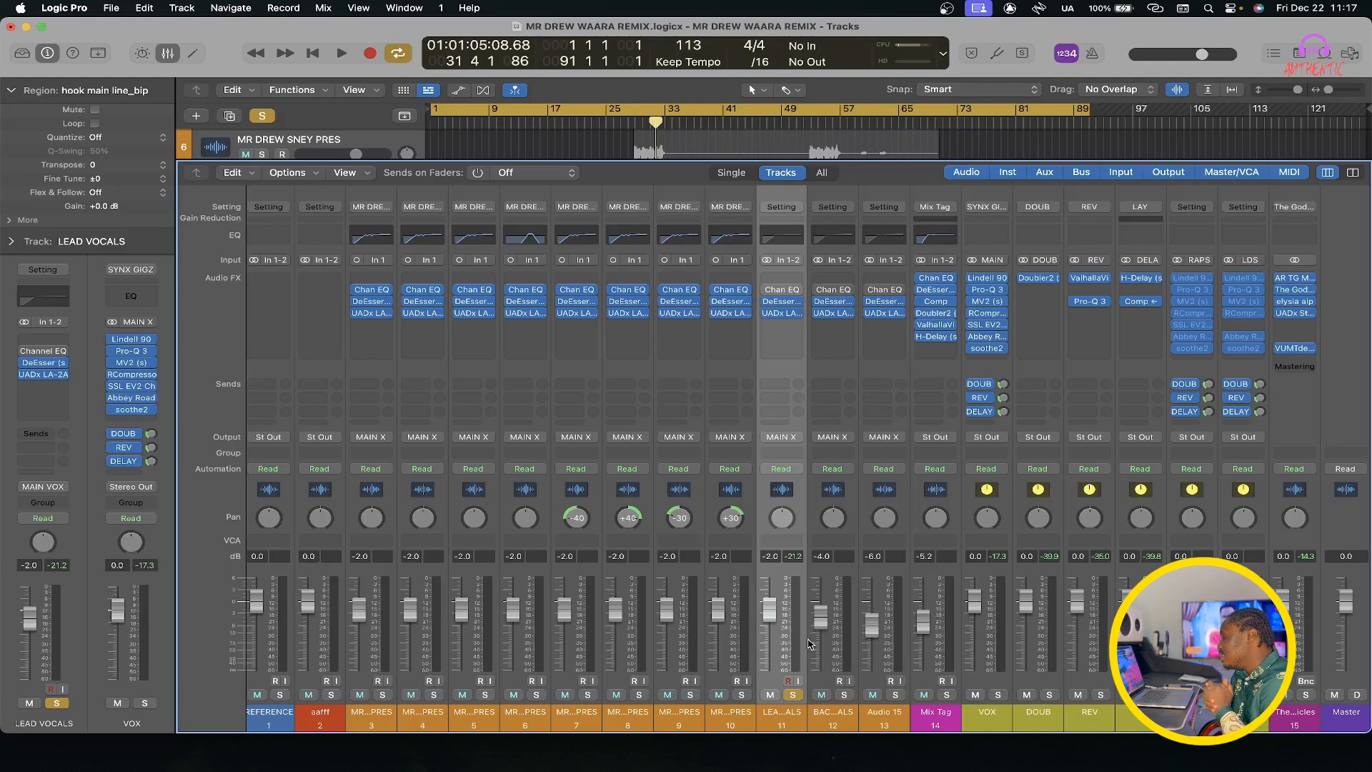
left_click(780, 313)
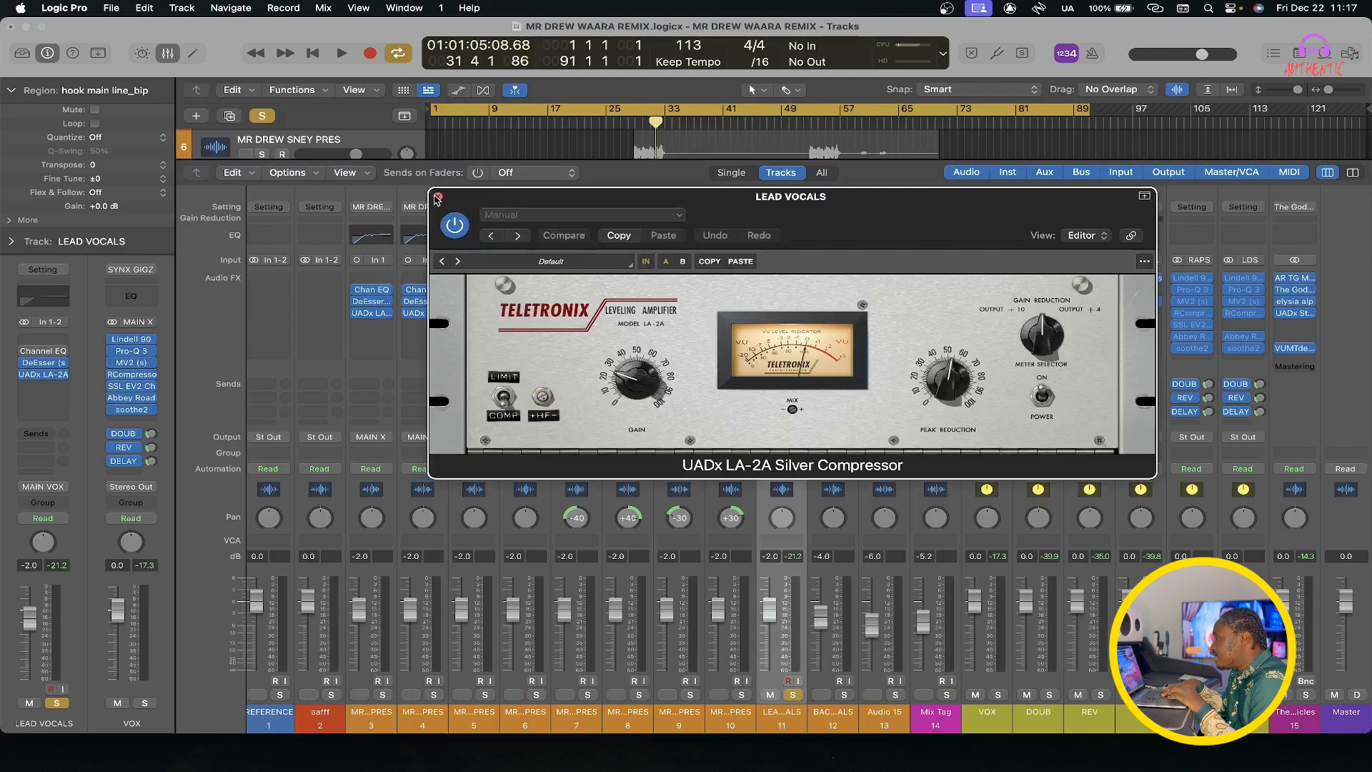
left_click(438, 196)
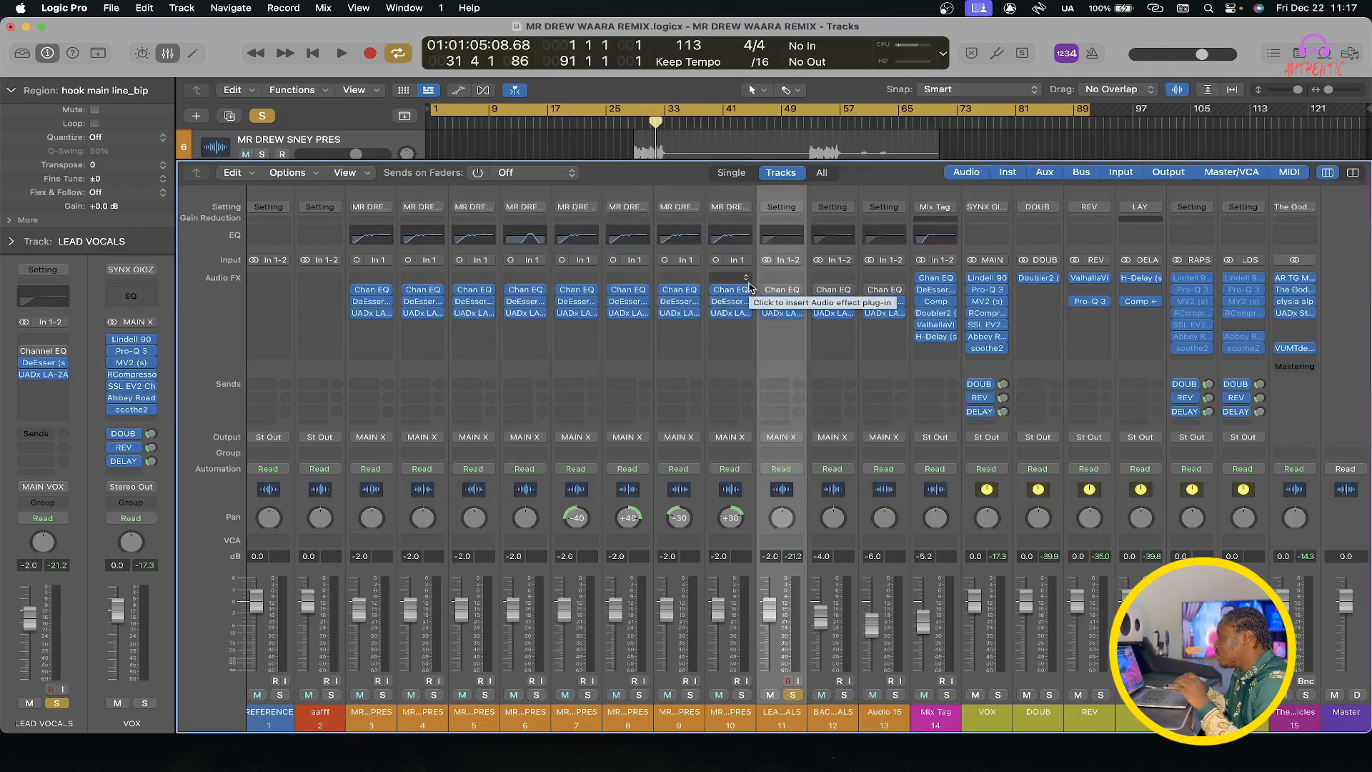
Step: Clear the LEAD VOCALS solo and place the playhead at bar 8, just before the track 5 region
left_click(886, 715)
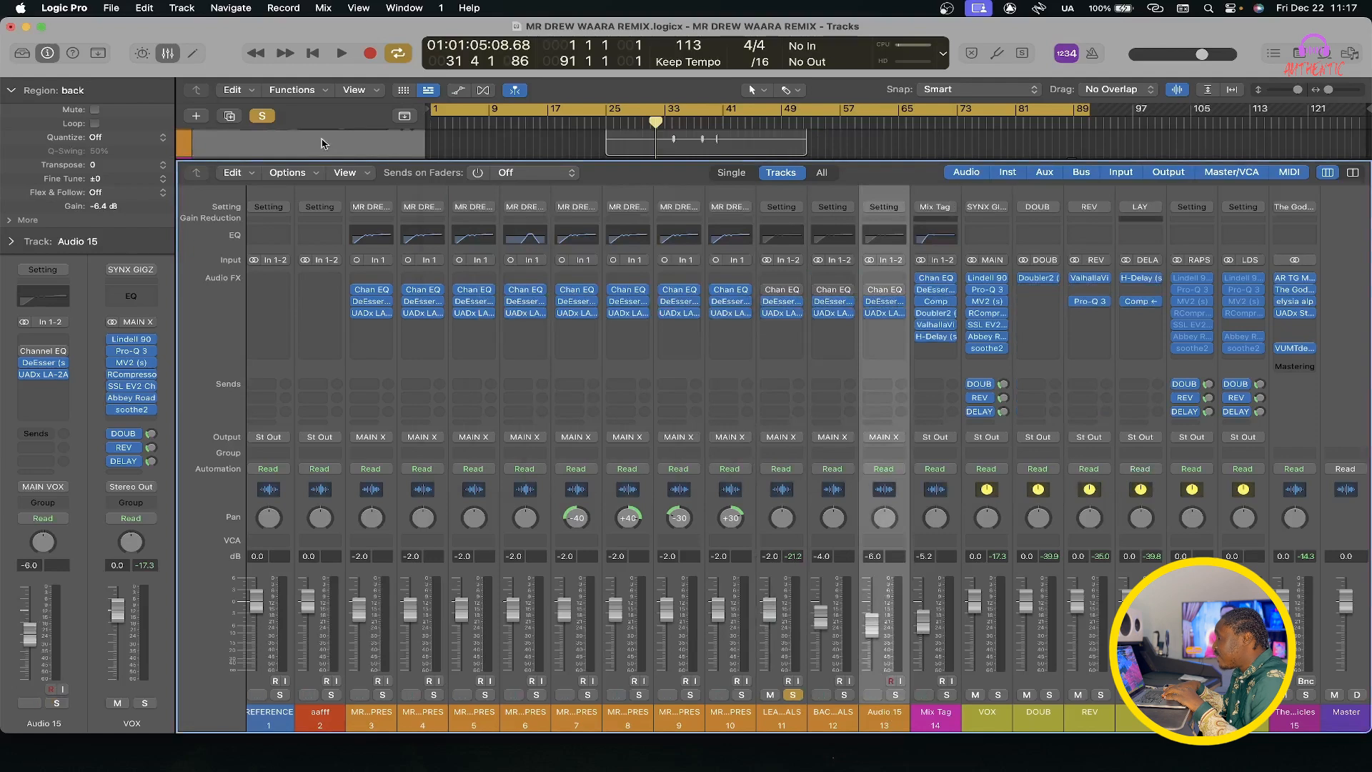
key("x")
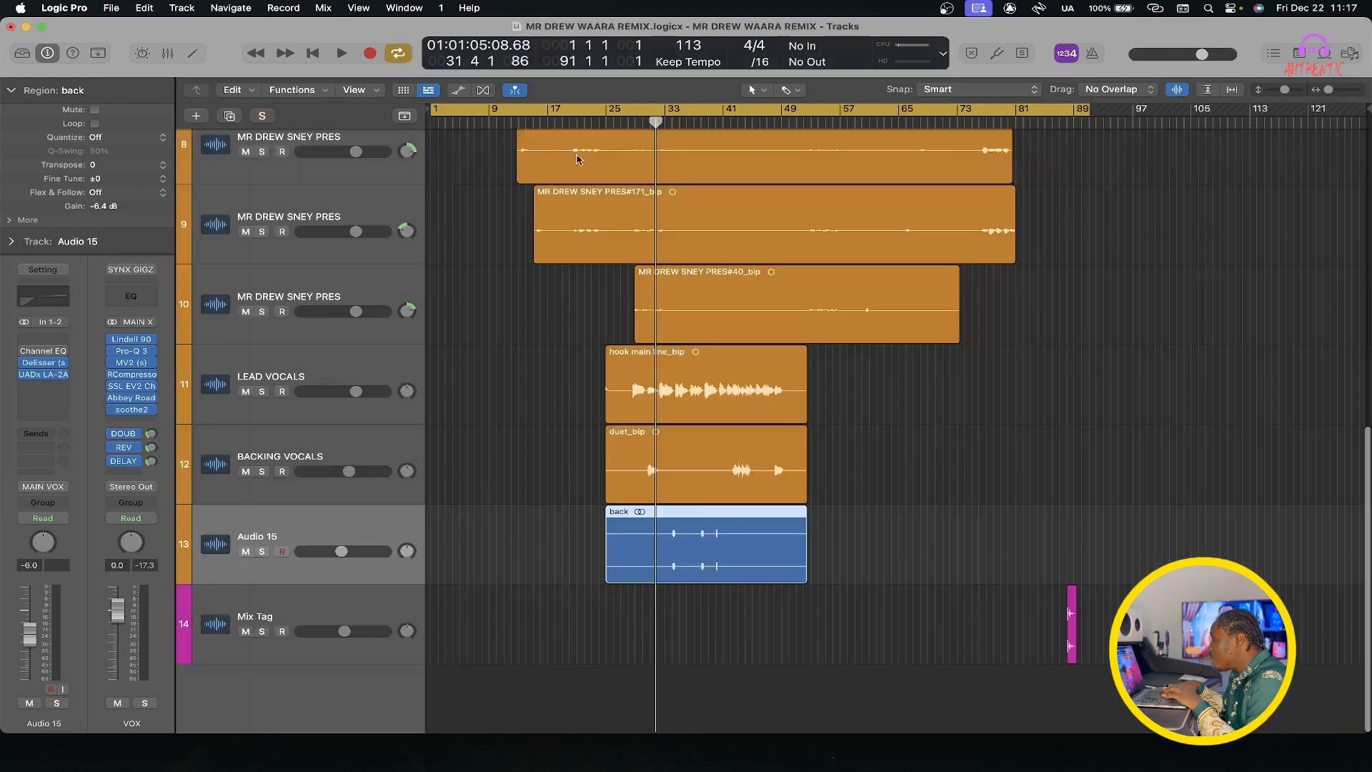
scroll(532, 158, "up", 5)
left_click(484, 122)
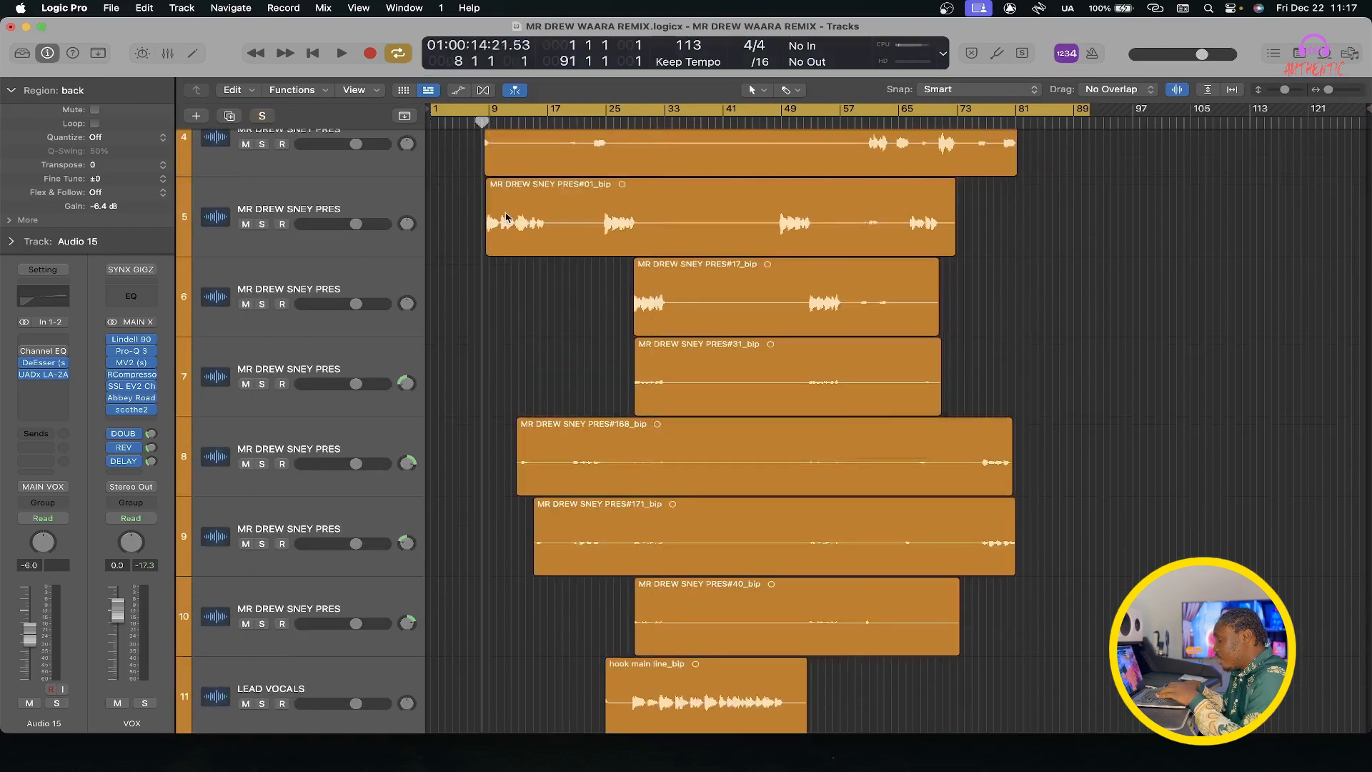
Step: Solo and select the VOX bus channel in the mixer
key("x")
left_click(998, 695)
left_click(990, 717)
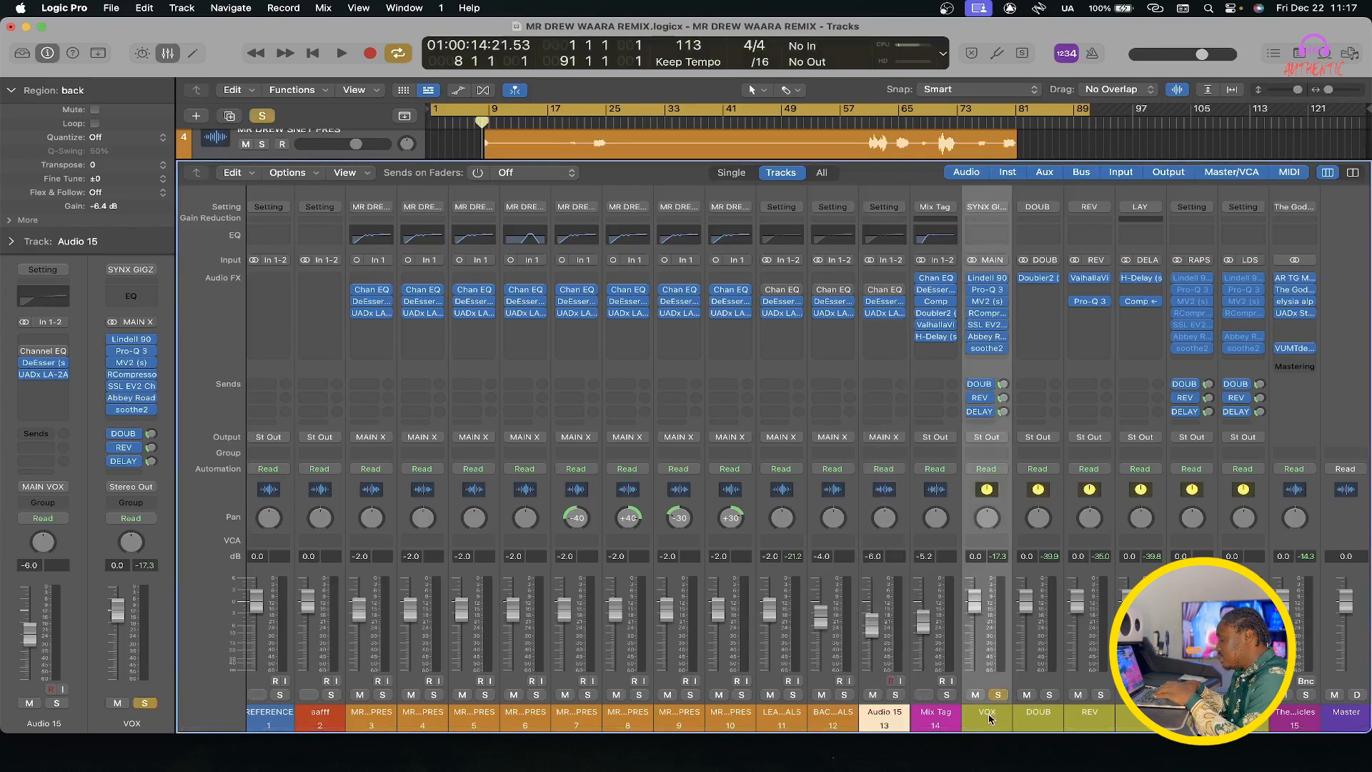
key("x")
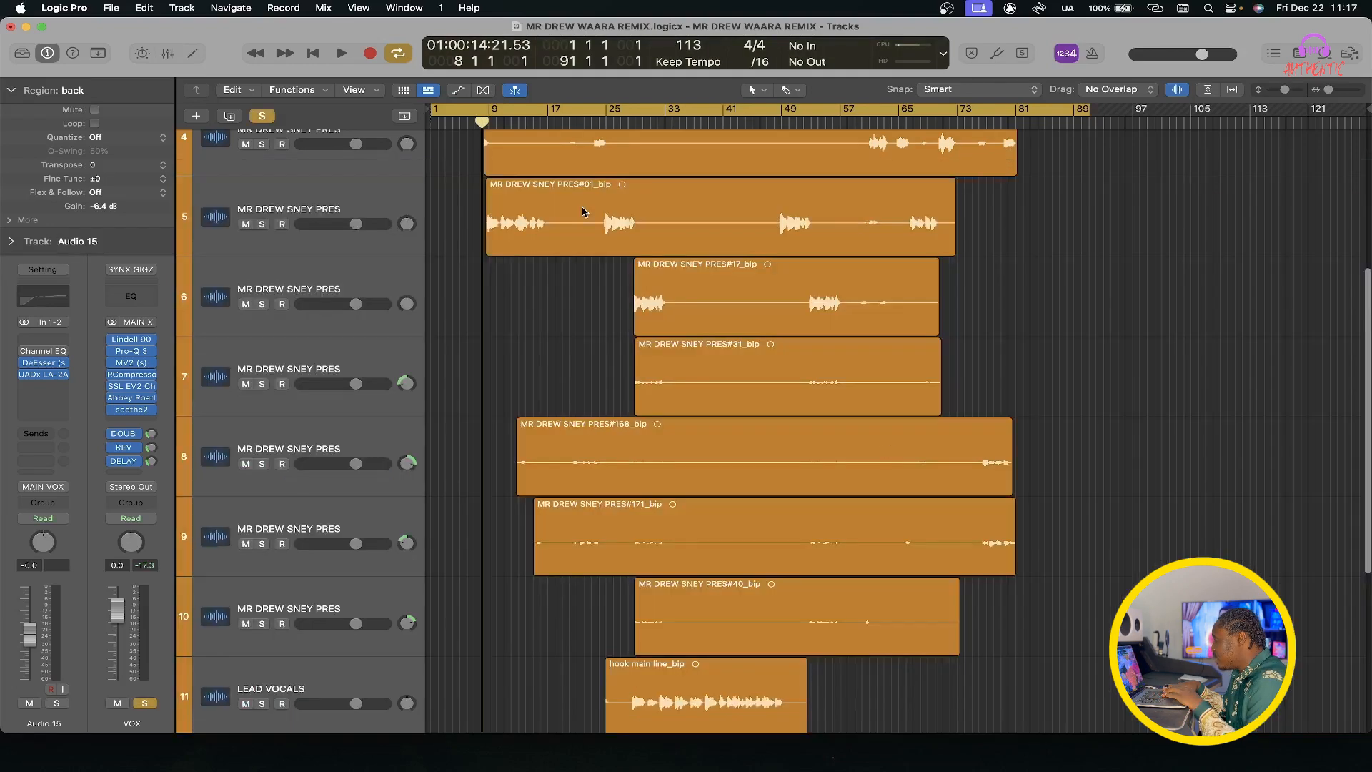
Step: Open the Lindell 902 De-esser on the VOX bus and play the vocals through it from bar 8
key("x")
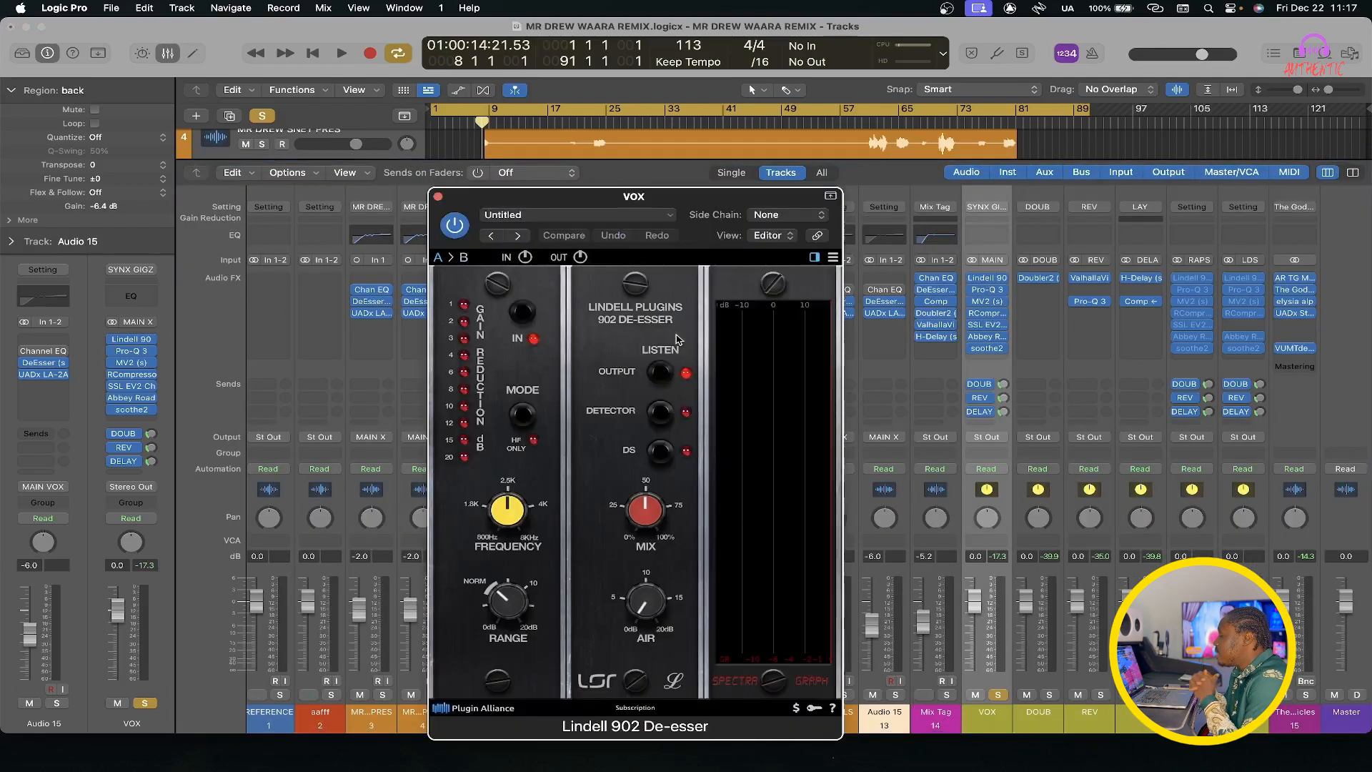
left_click_drag(584, 194, 204, 153)
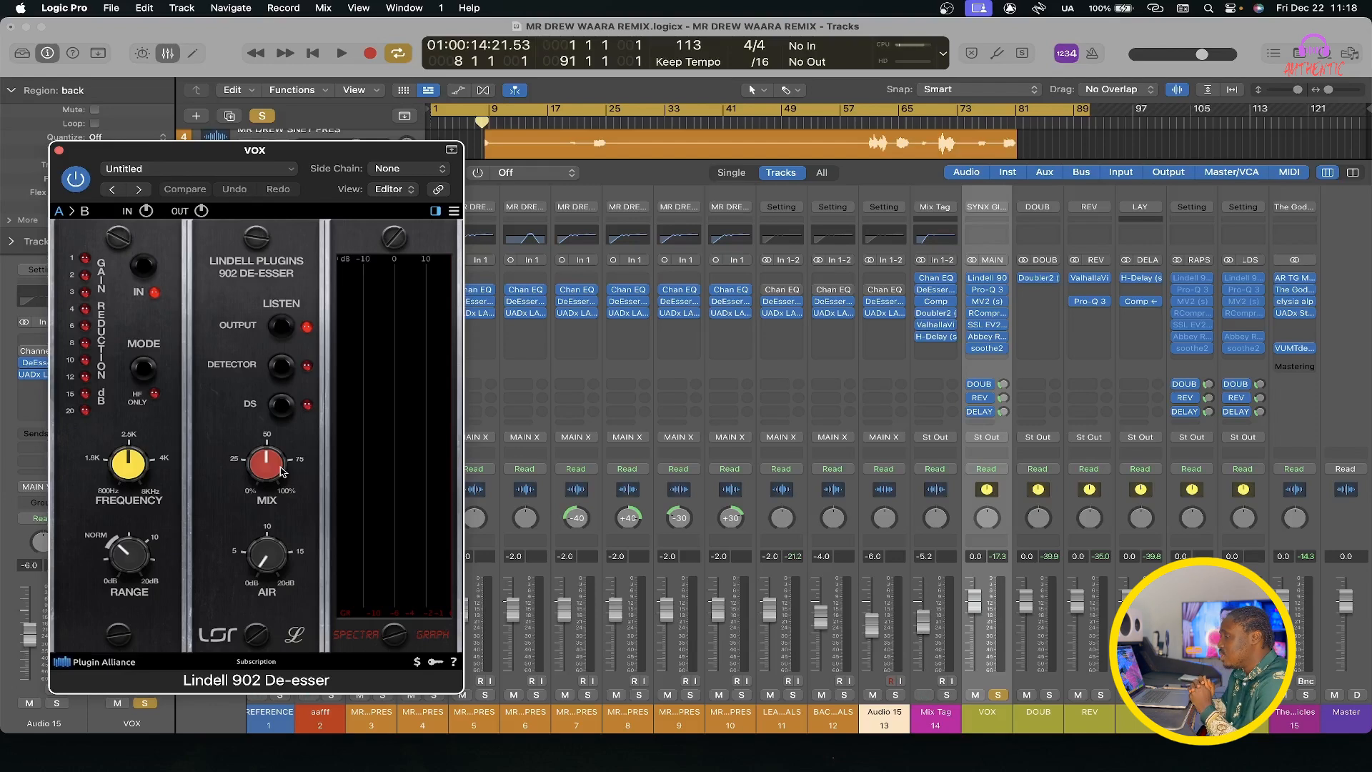
key("space")
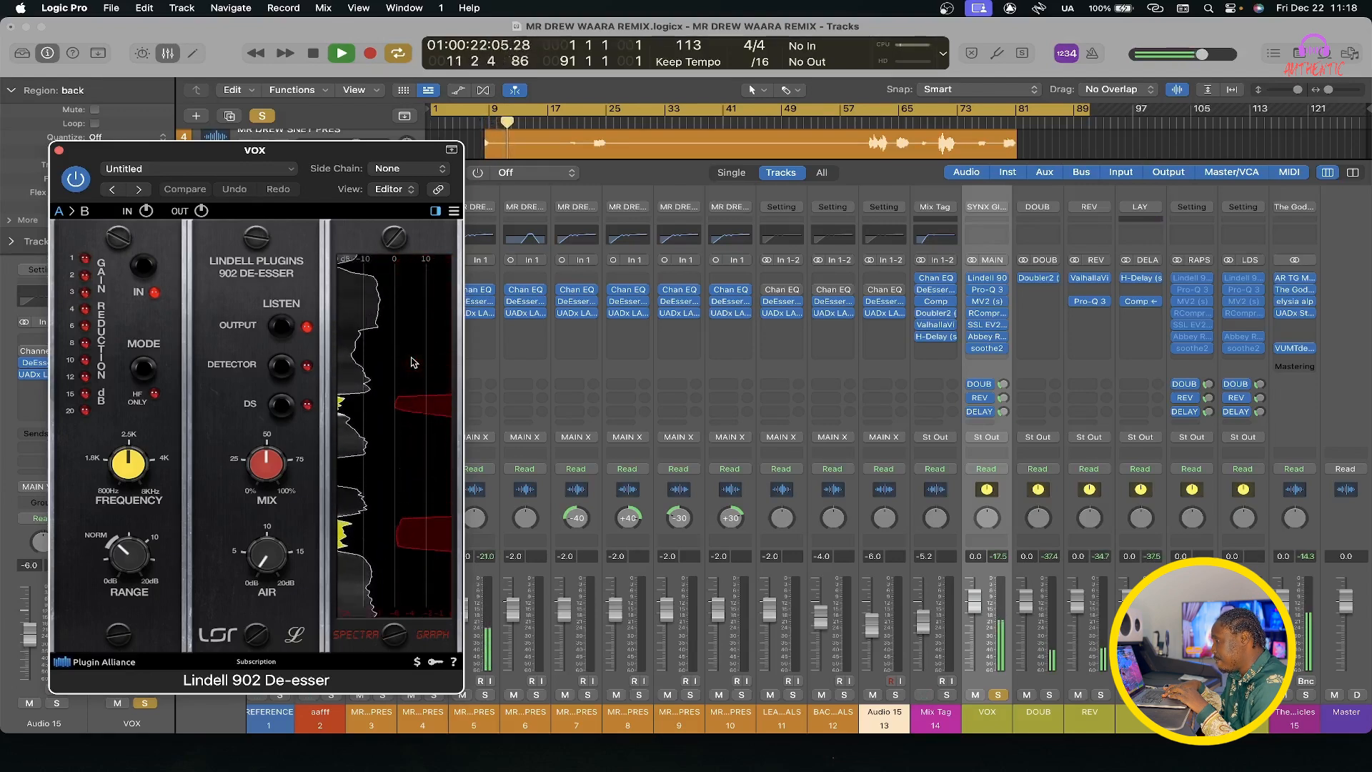
key("space")
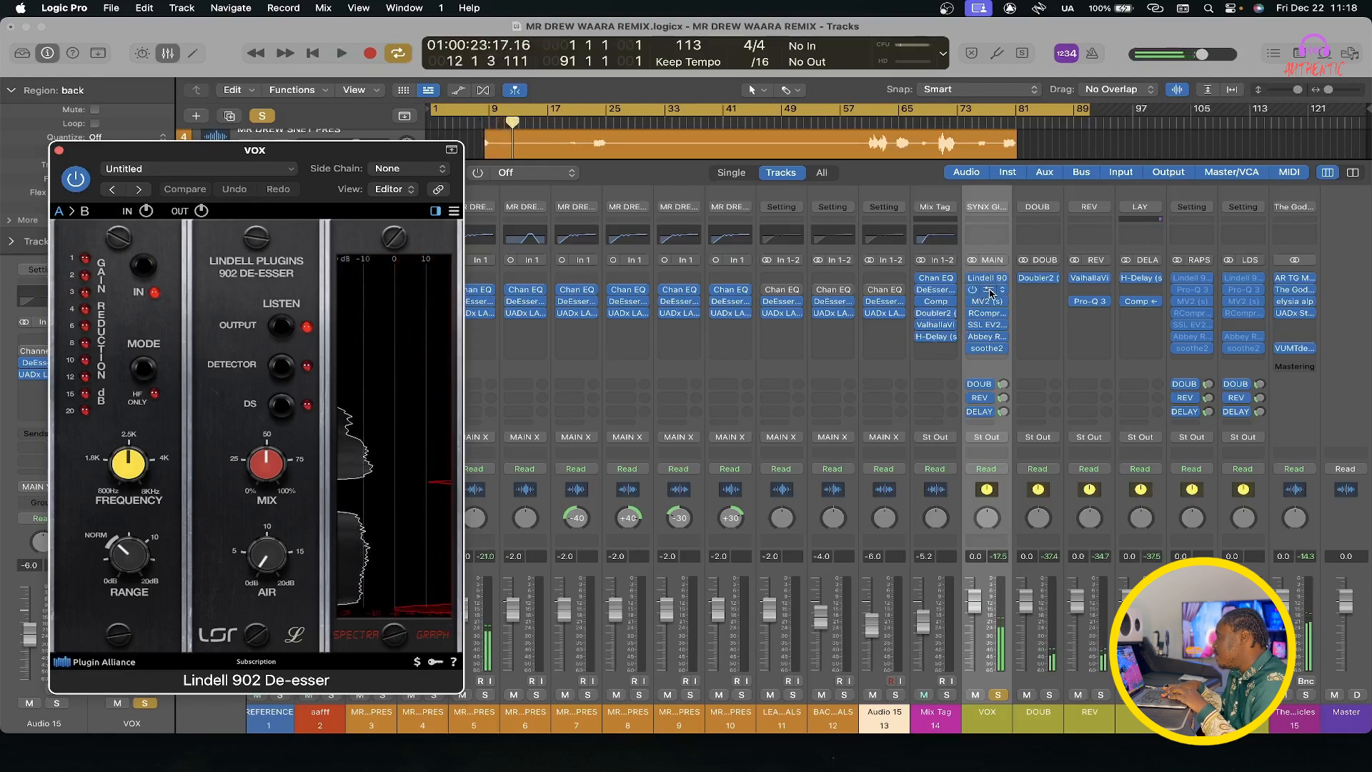
Step: Open Pro-Q 3 on the VOX bus, mute the REV bus and play the vocals while watching the EQ
left_click(991, 290)
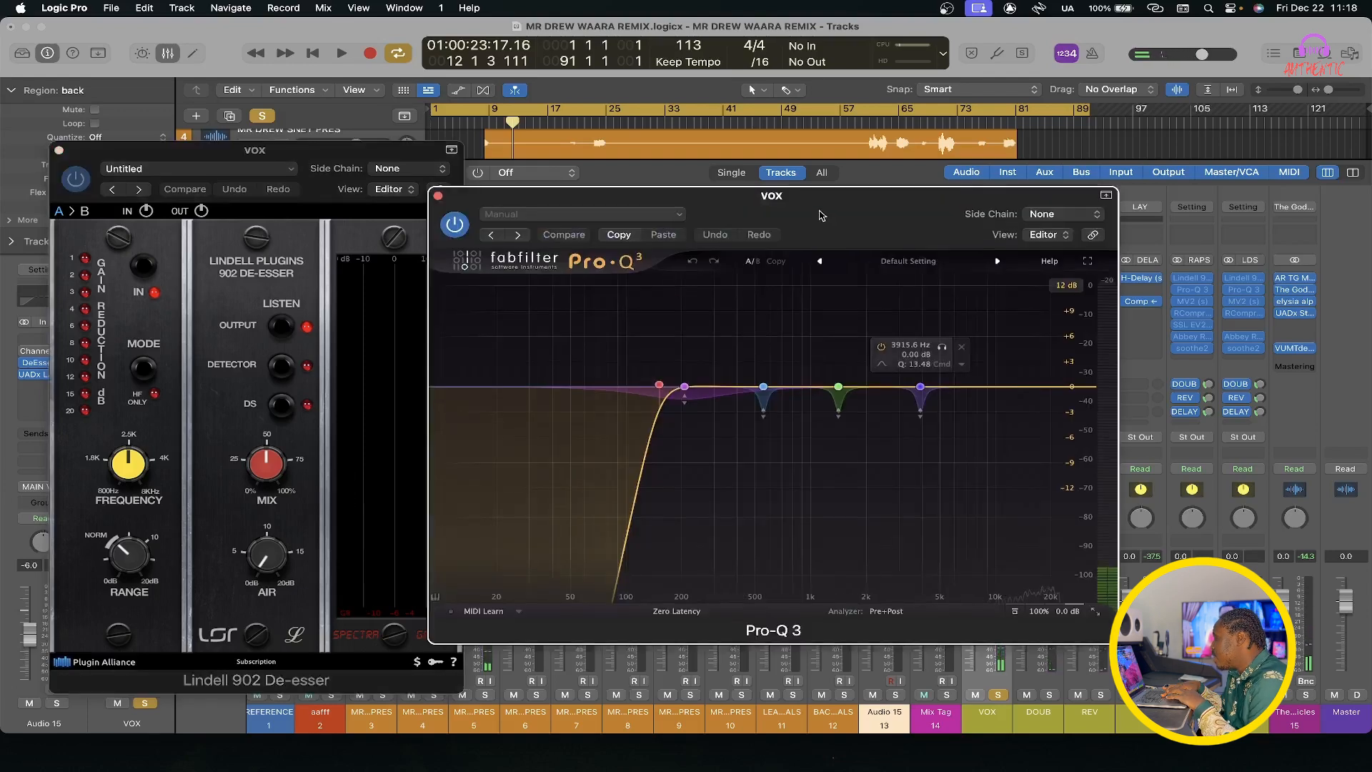
left_click_drag(821, 215, 561, 178)
left_click(1078, 695)
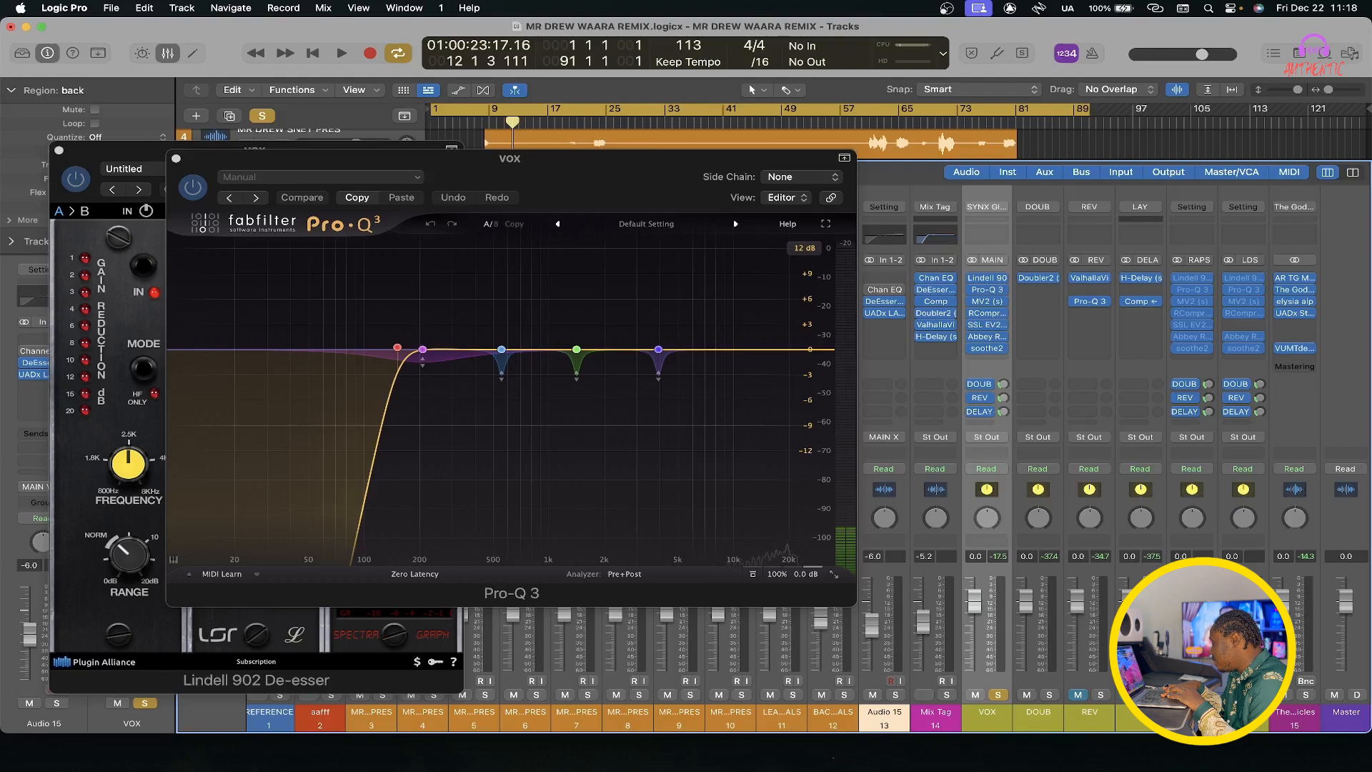
key("space")
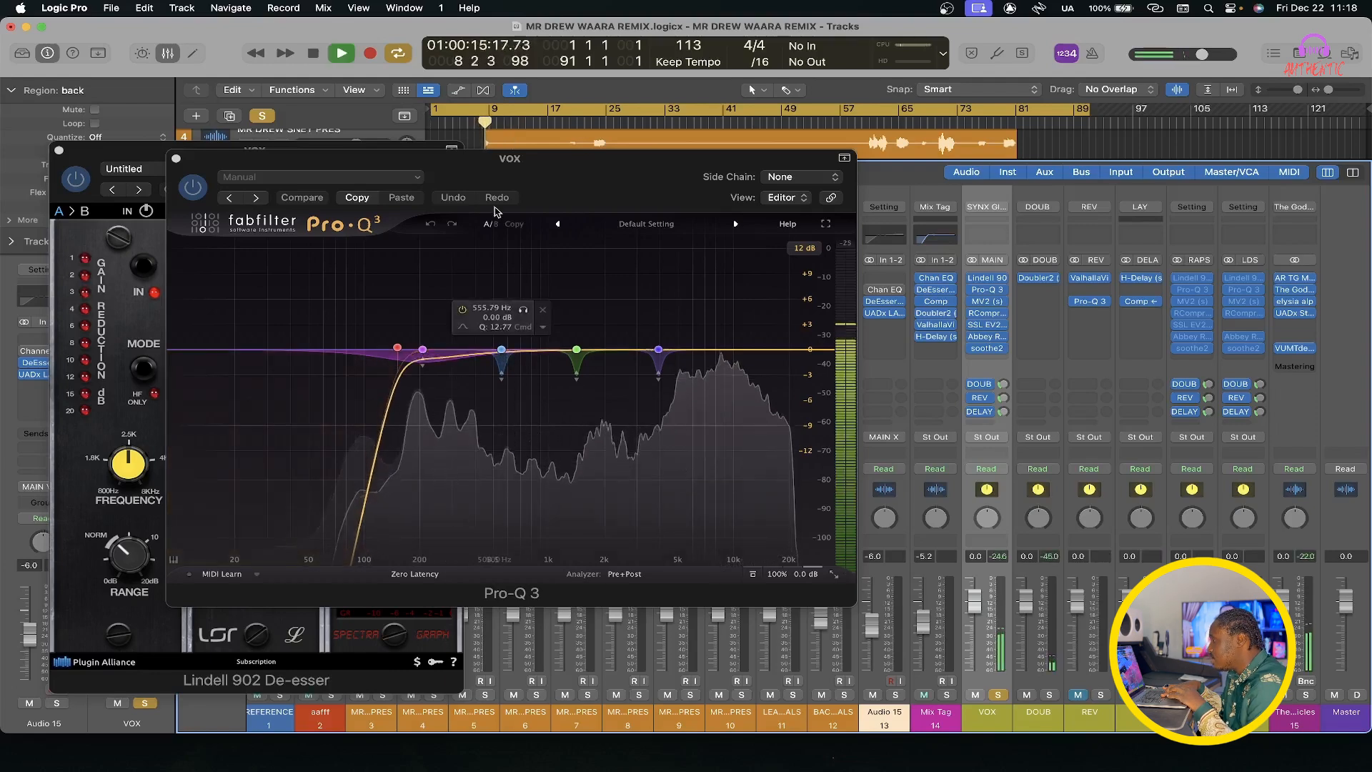
left_click_drag(544, 166, 594, 174)
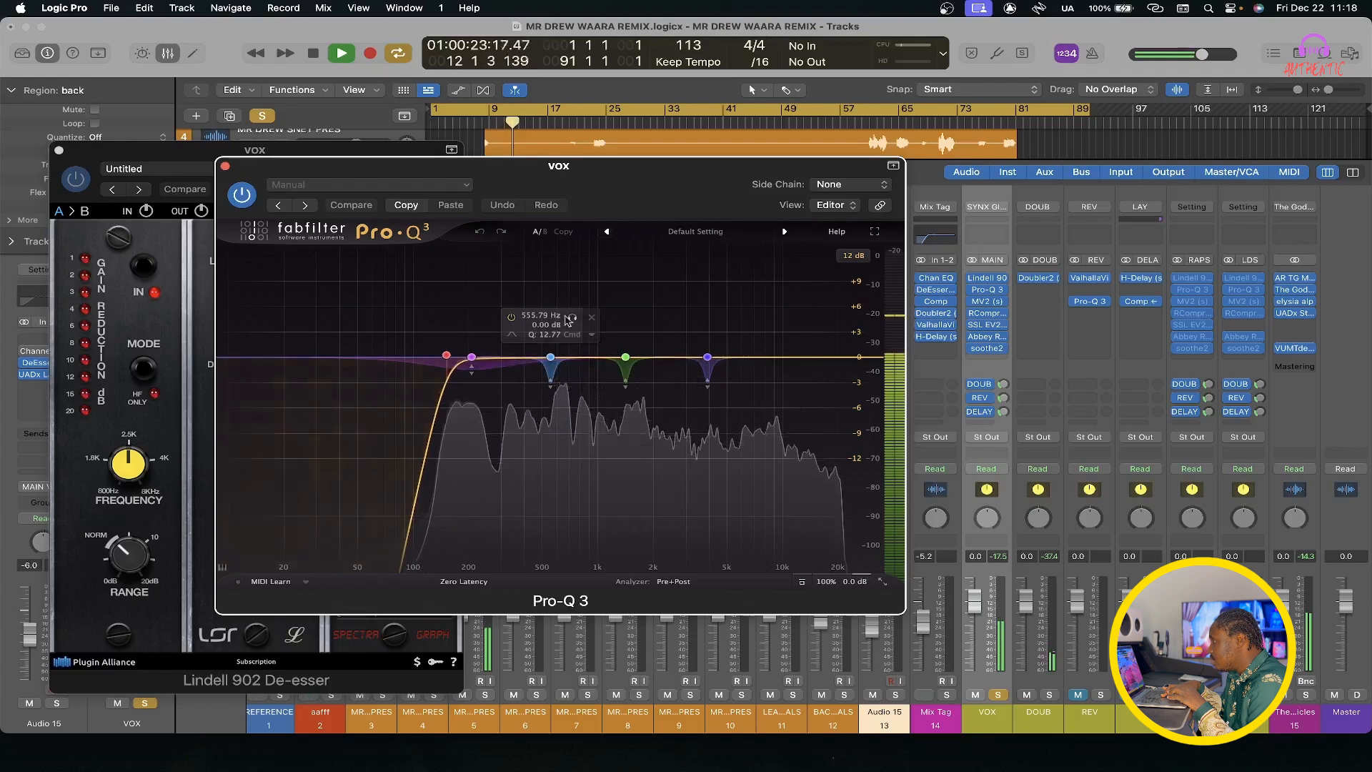
key("space")
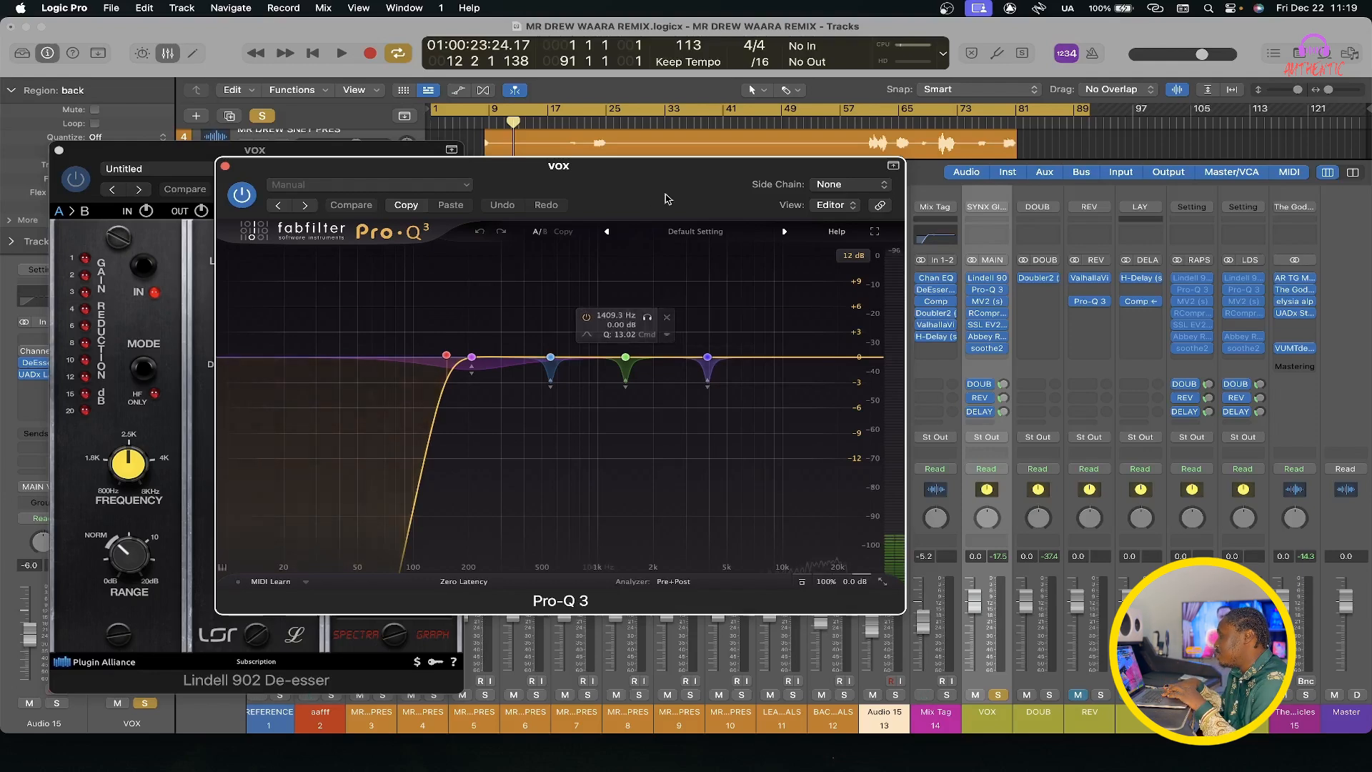
Step: Open the MV2 and RCompressor plug-ins on the VOX bus and examine their settings
left_click_drag(639, 190, 560, 189)
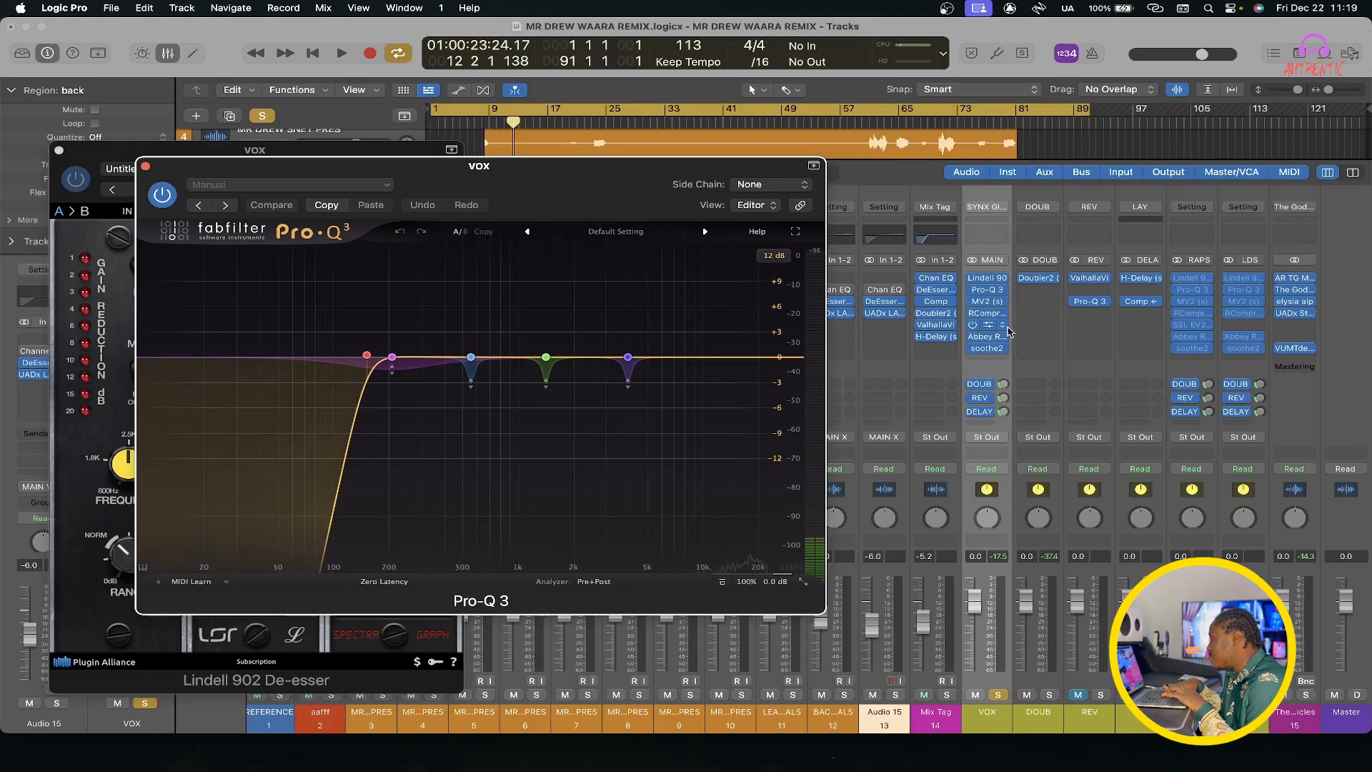
left_click(987, 302)
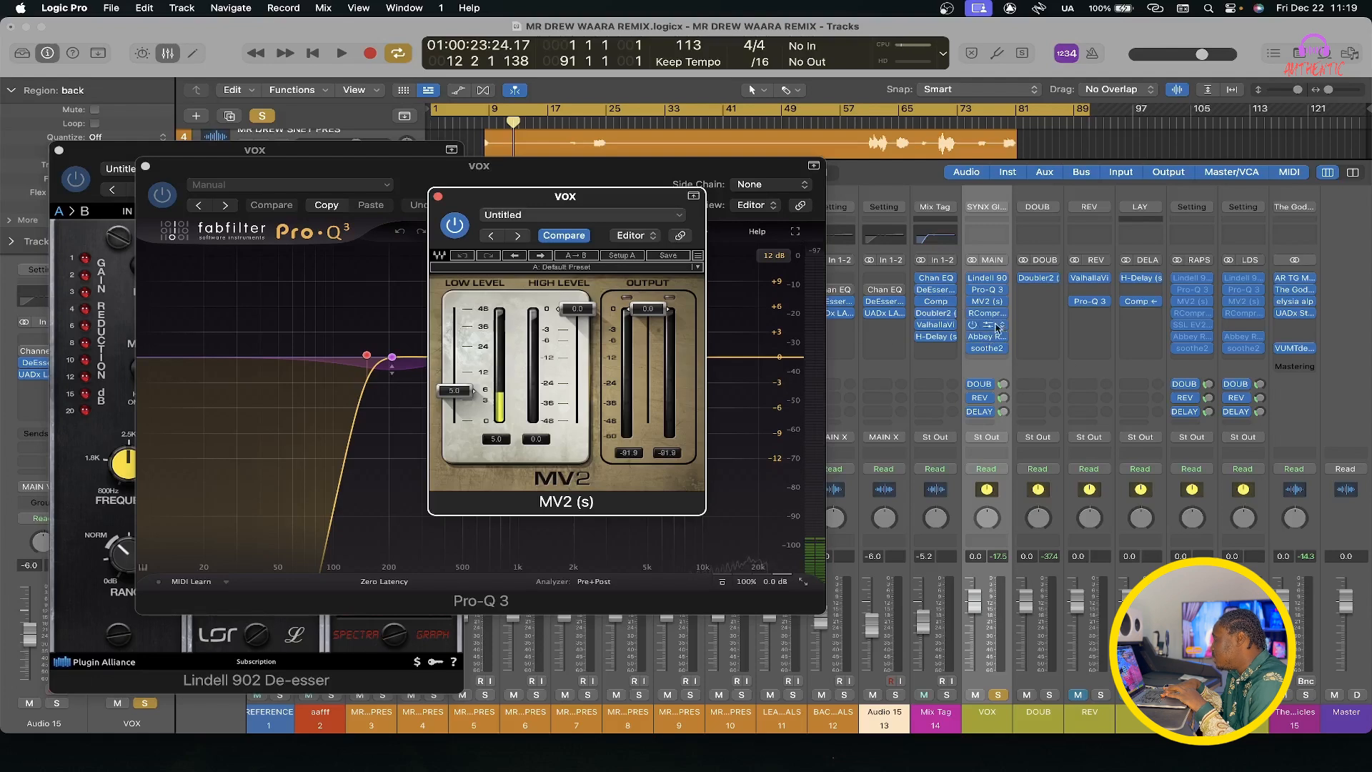
left_click(990, 317)
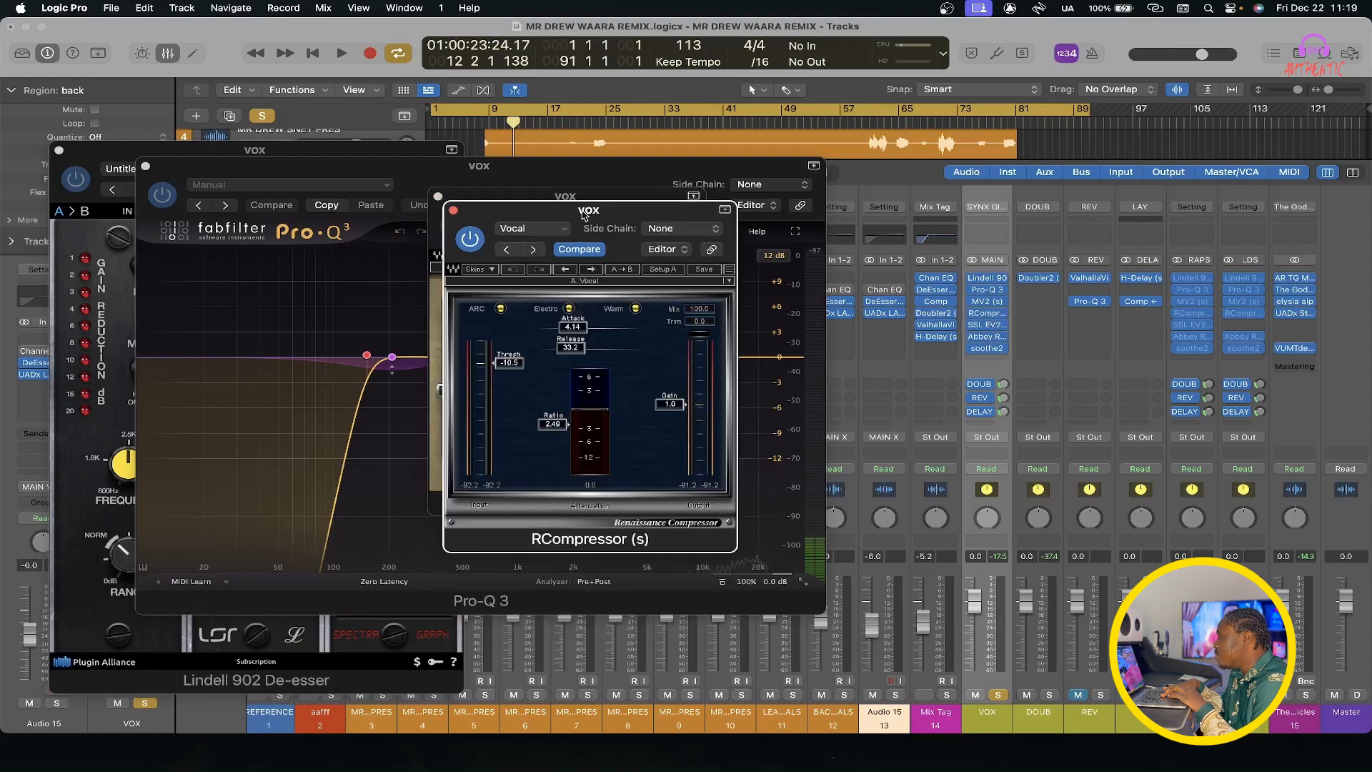
left_click_drag(572, 199, 558, 214)
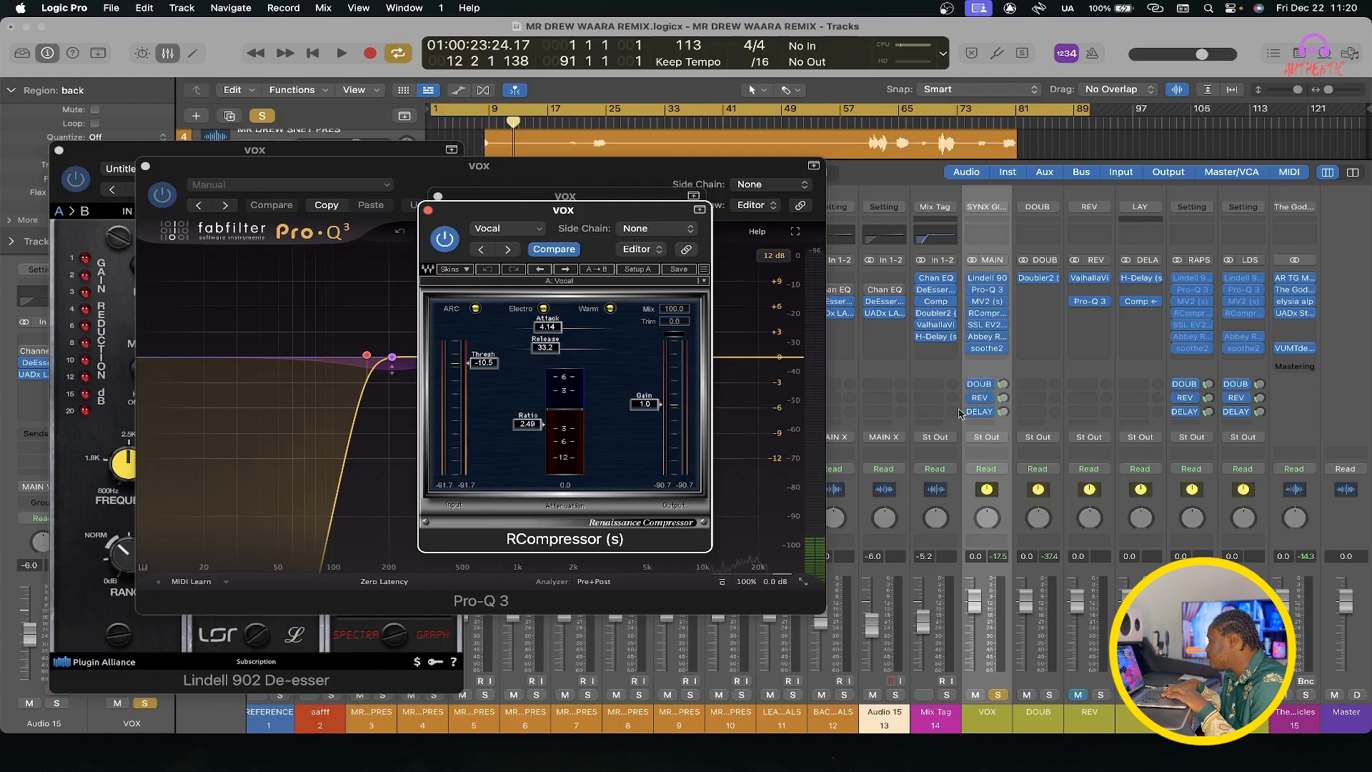
Step: Bypass SSL EV2, Abbey Road and soothe2 on the VOX bus, and play the vocals with MV2 and RCompressor shown side by side
key("space")
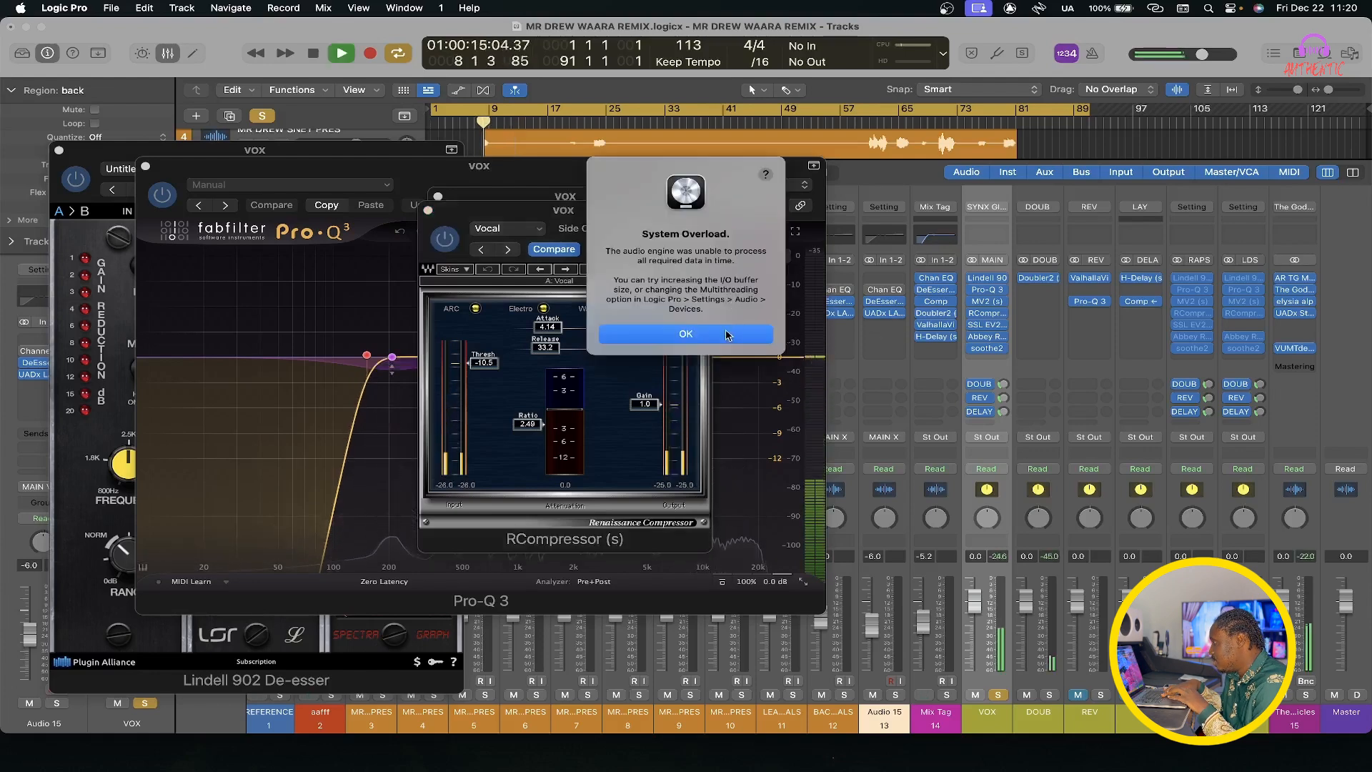
left_click(727, 335)
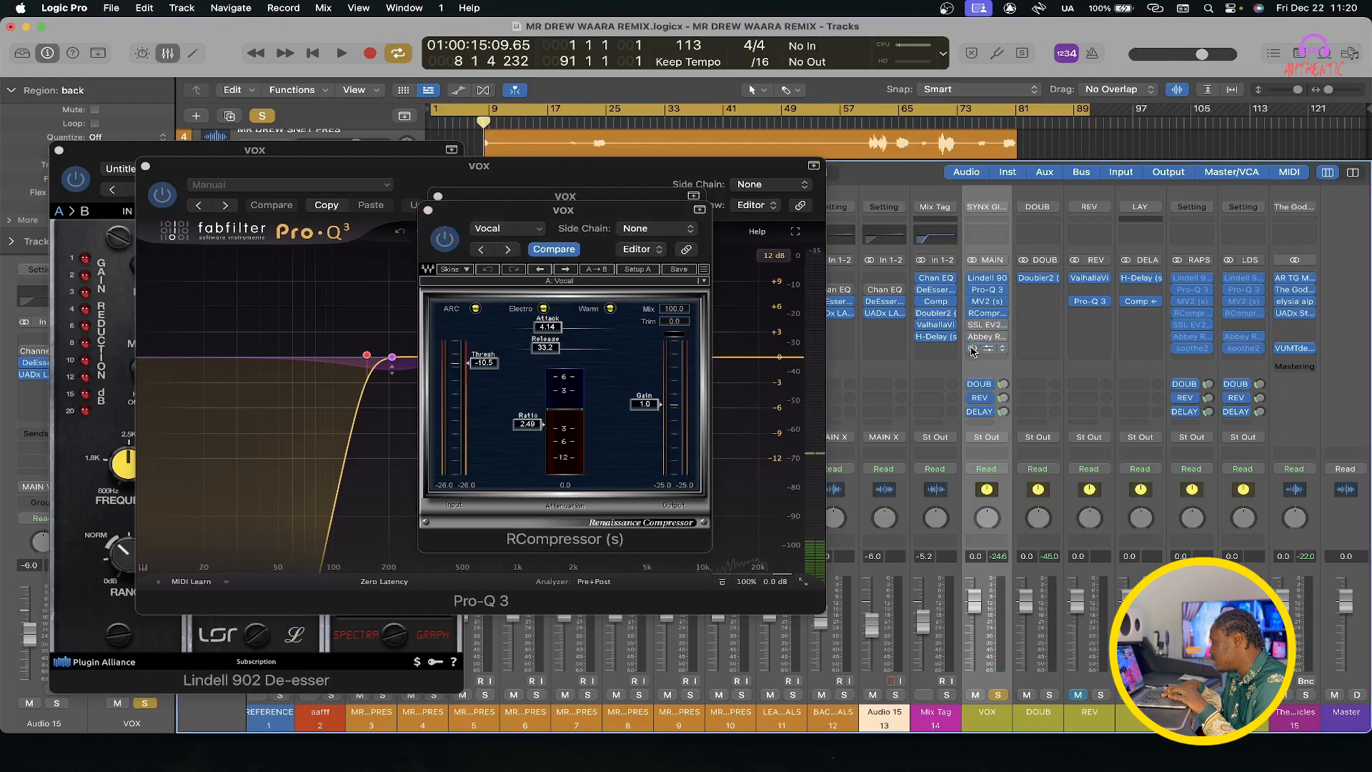
key("space")
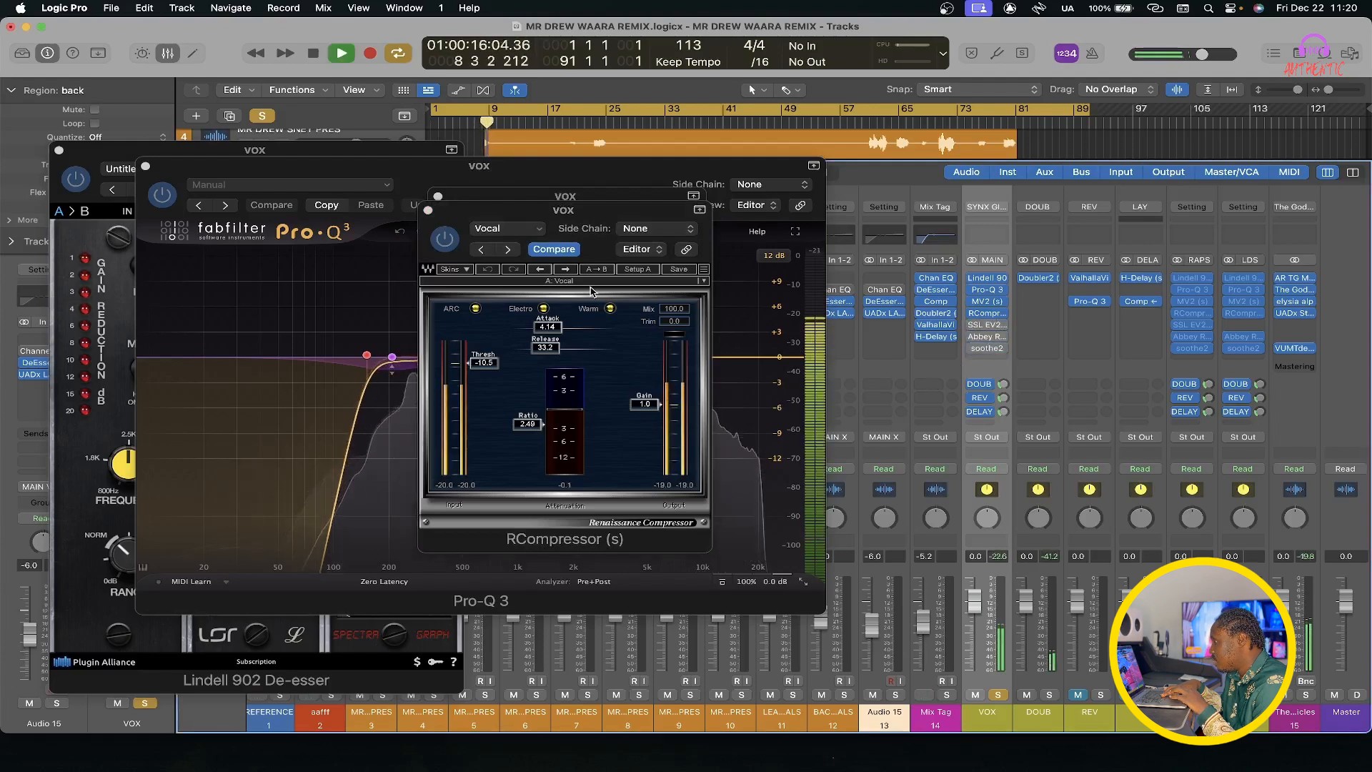
left_click_drag(583, 219, 1042, 215)
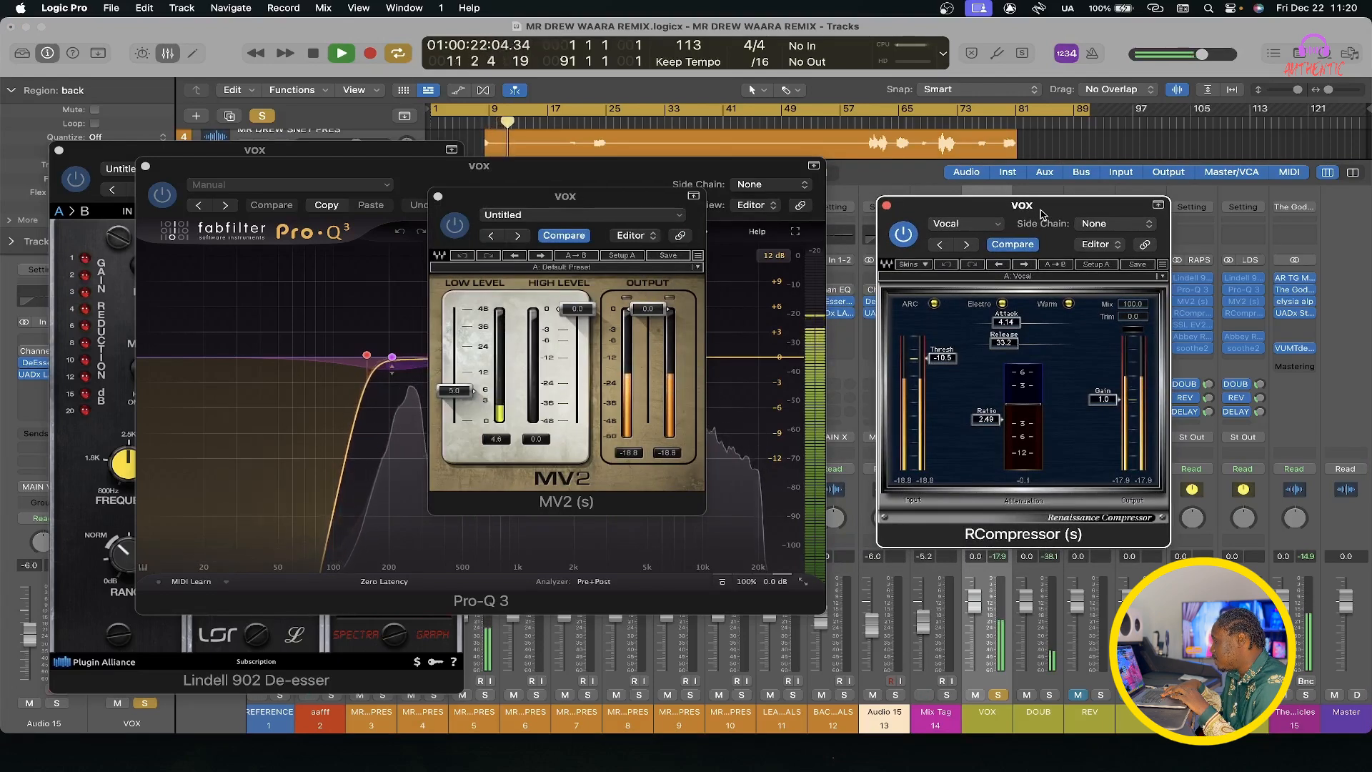
key("space")
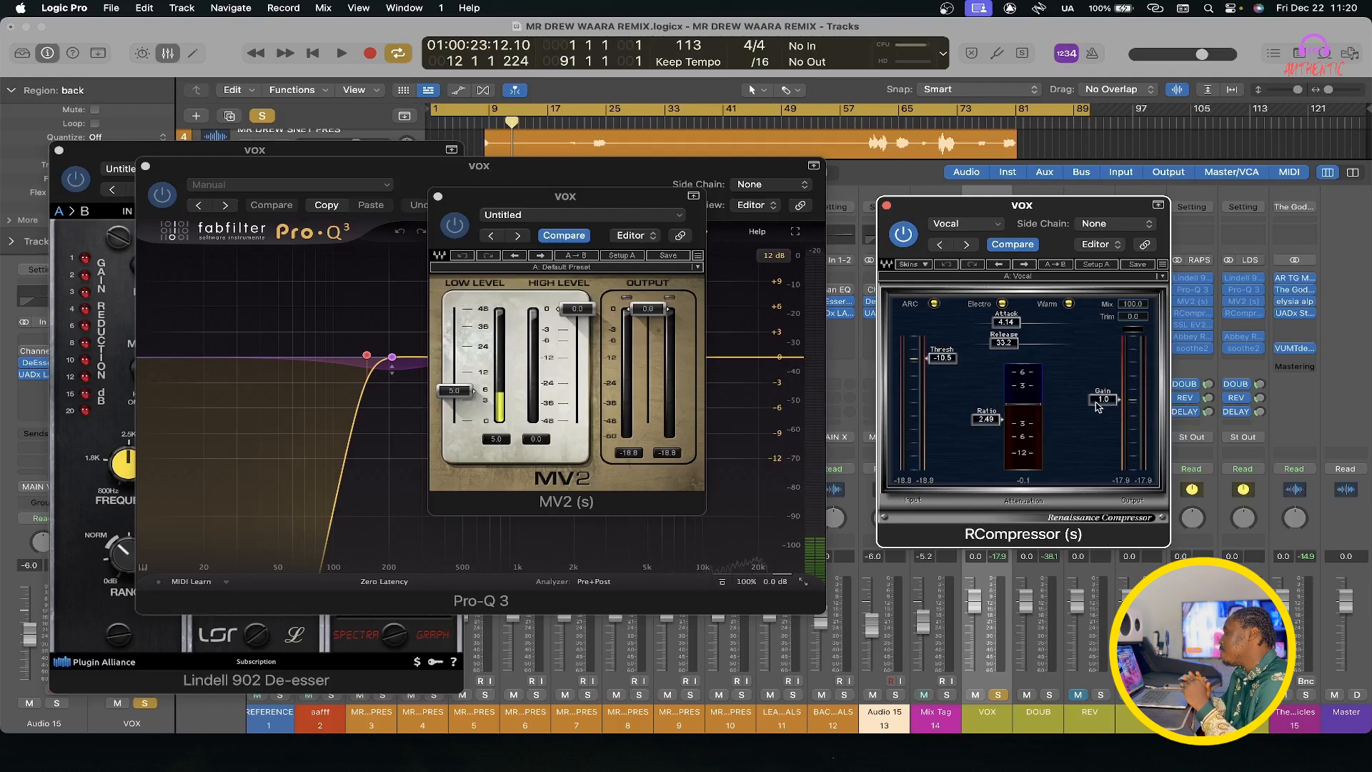
Step: Close the RCompressor, MV2, Pro-Q 3 and Lindell 902 De-esser windows of the VOX bus
left_click(887, 207)
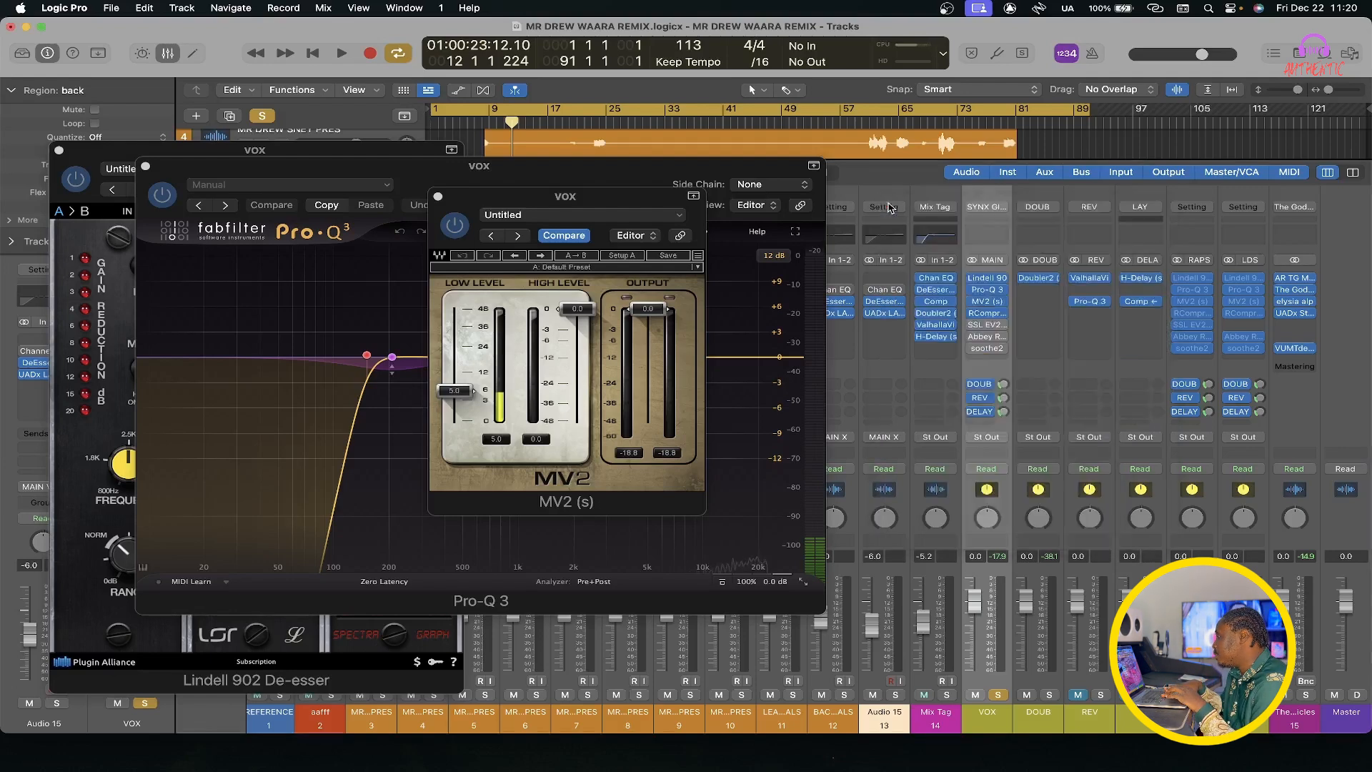
left_click(438, 197)
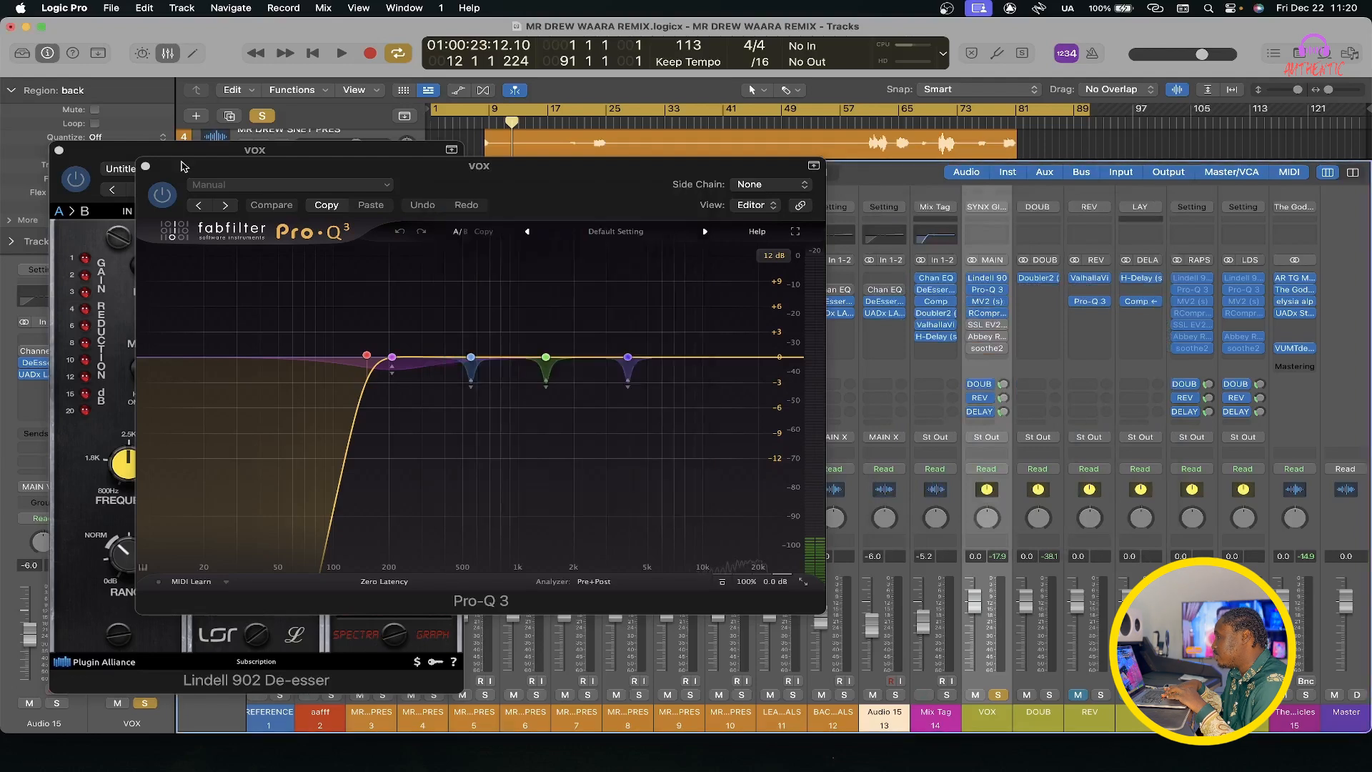
left_click(146, 166)
left_click(58, 150)
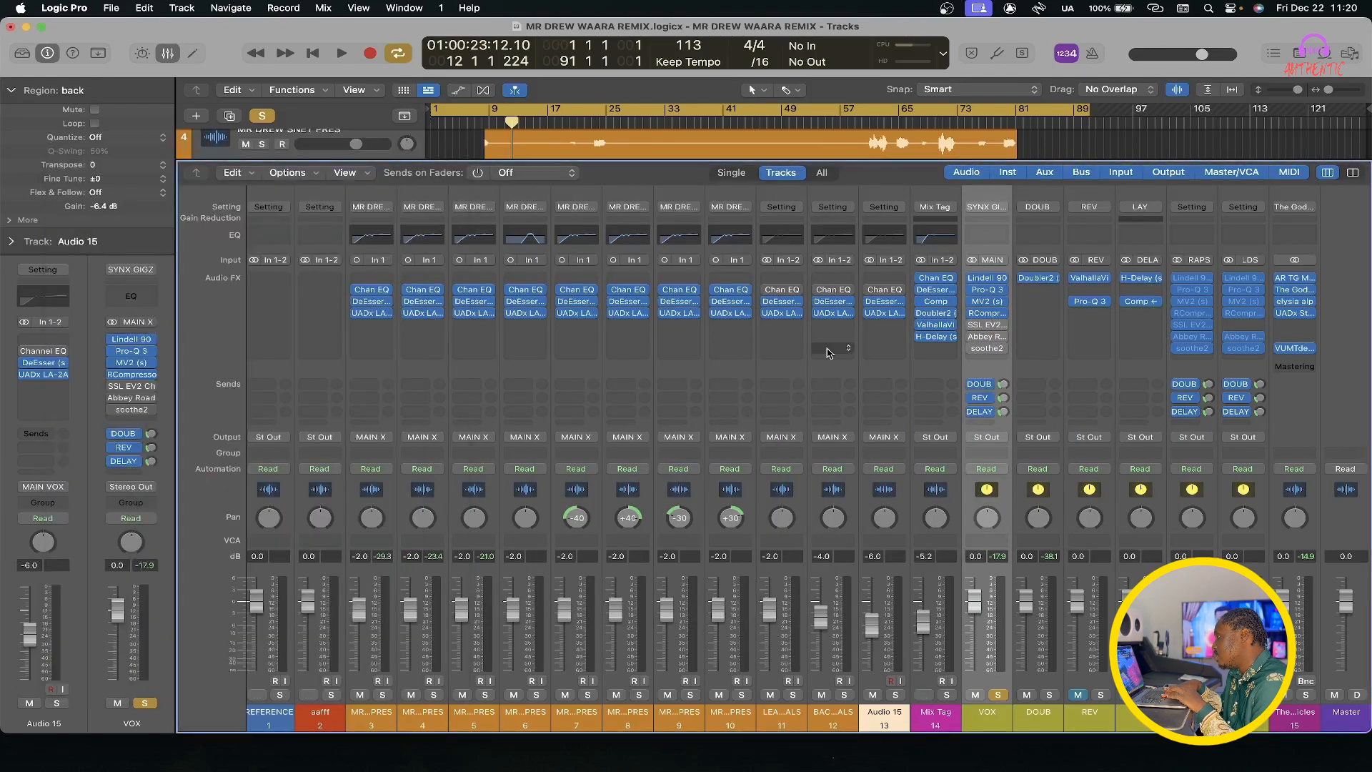
Step: Re-enable SSL EV2 Channel on the VOX bus, inspect its LF gain and frequency, and play the vocals briefly through it
left_click(973, 325)
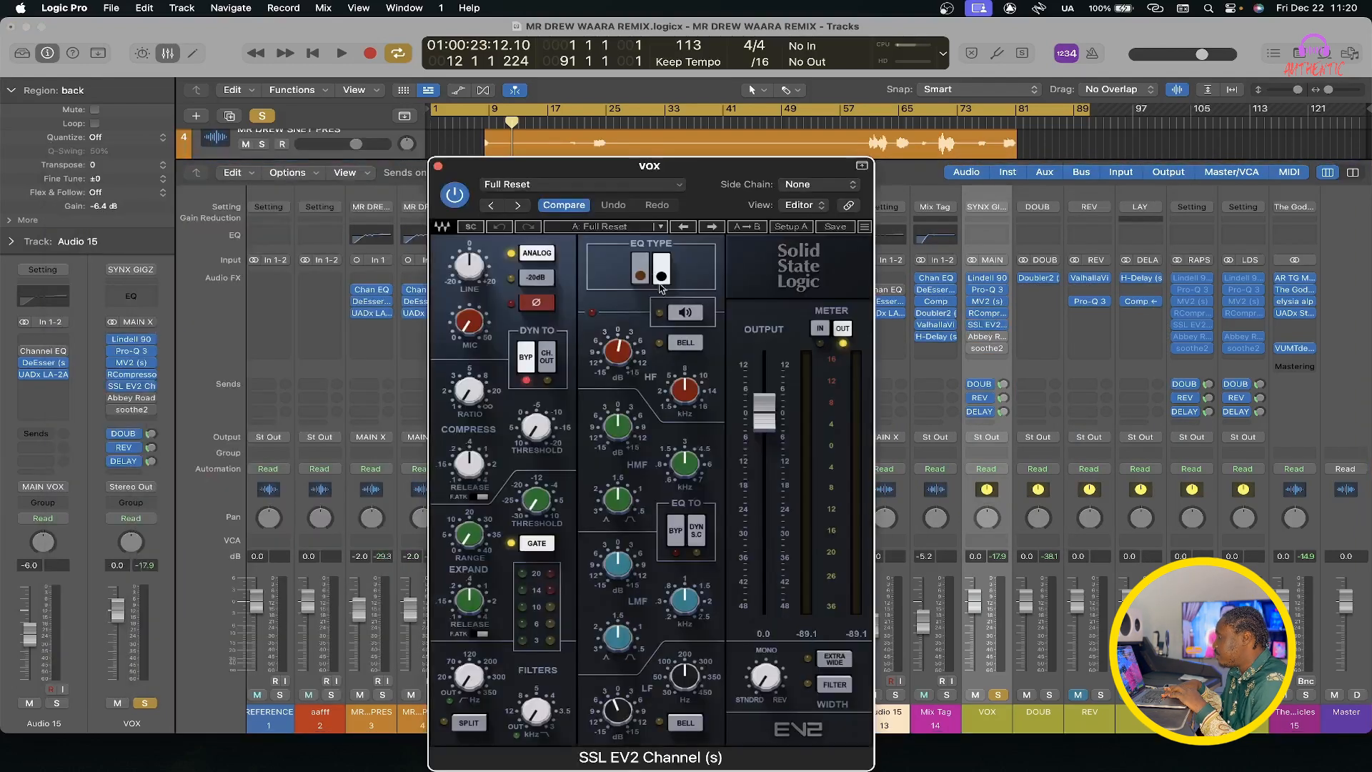
left_click_drag(590, 166, 576, 108)
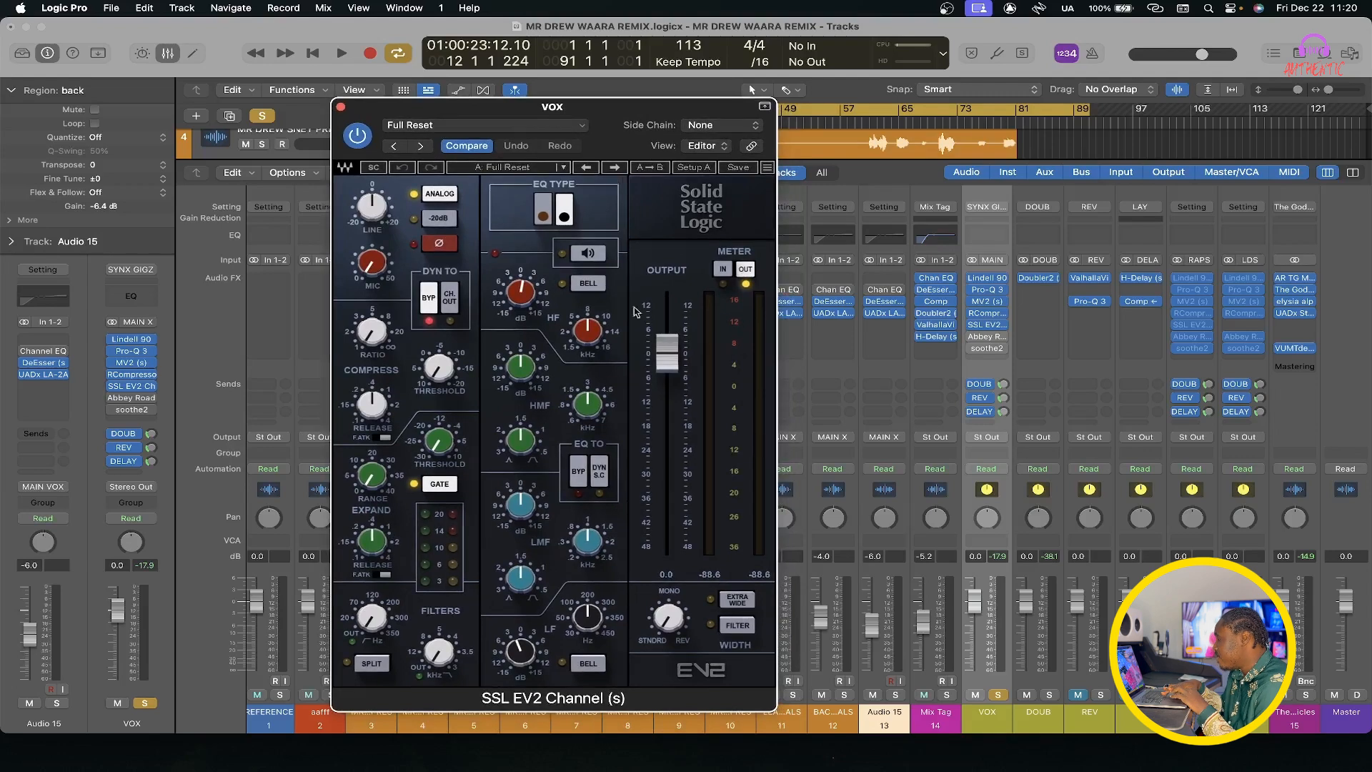
left_click(524, 653)
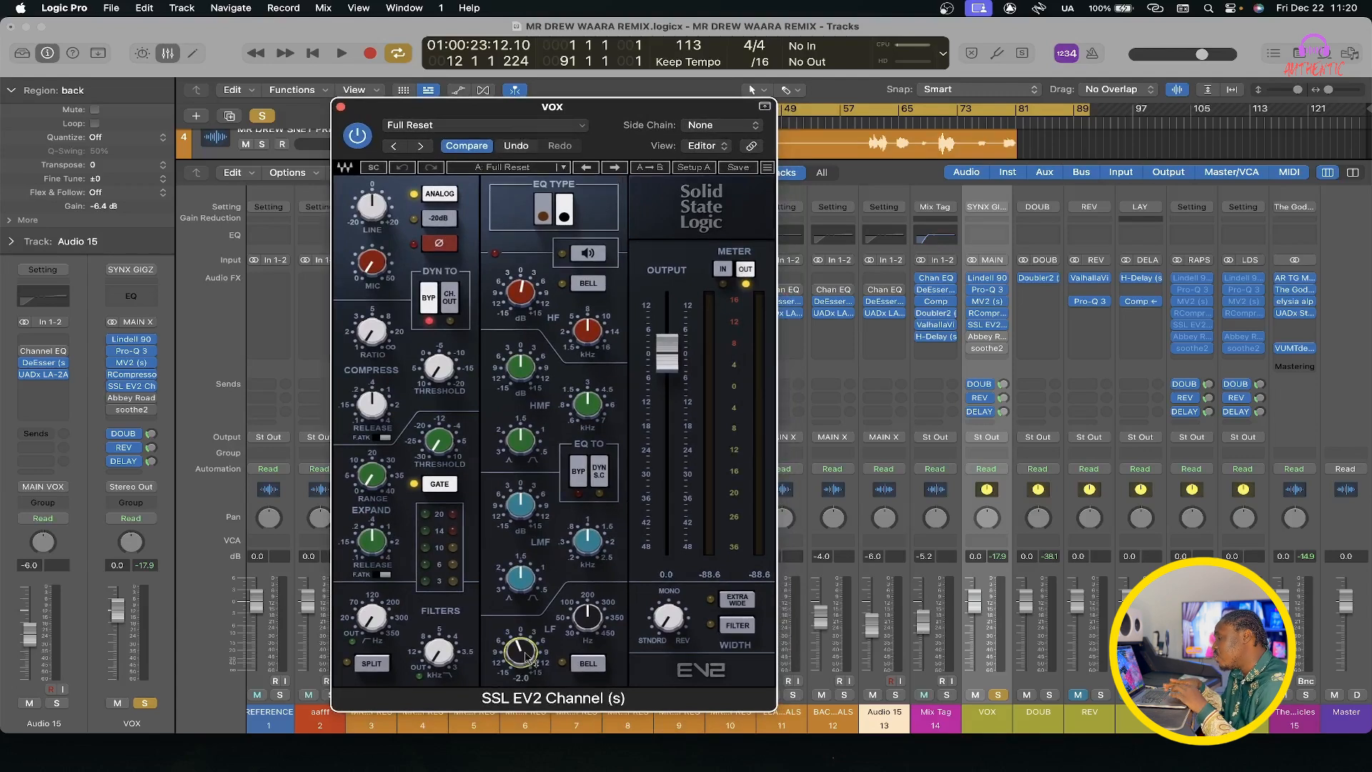
left_click(585, 632)
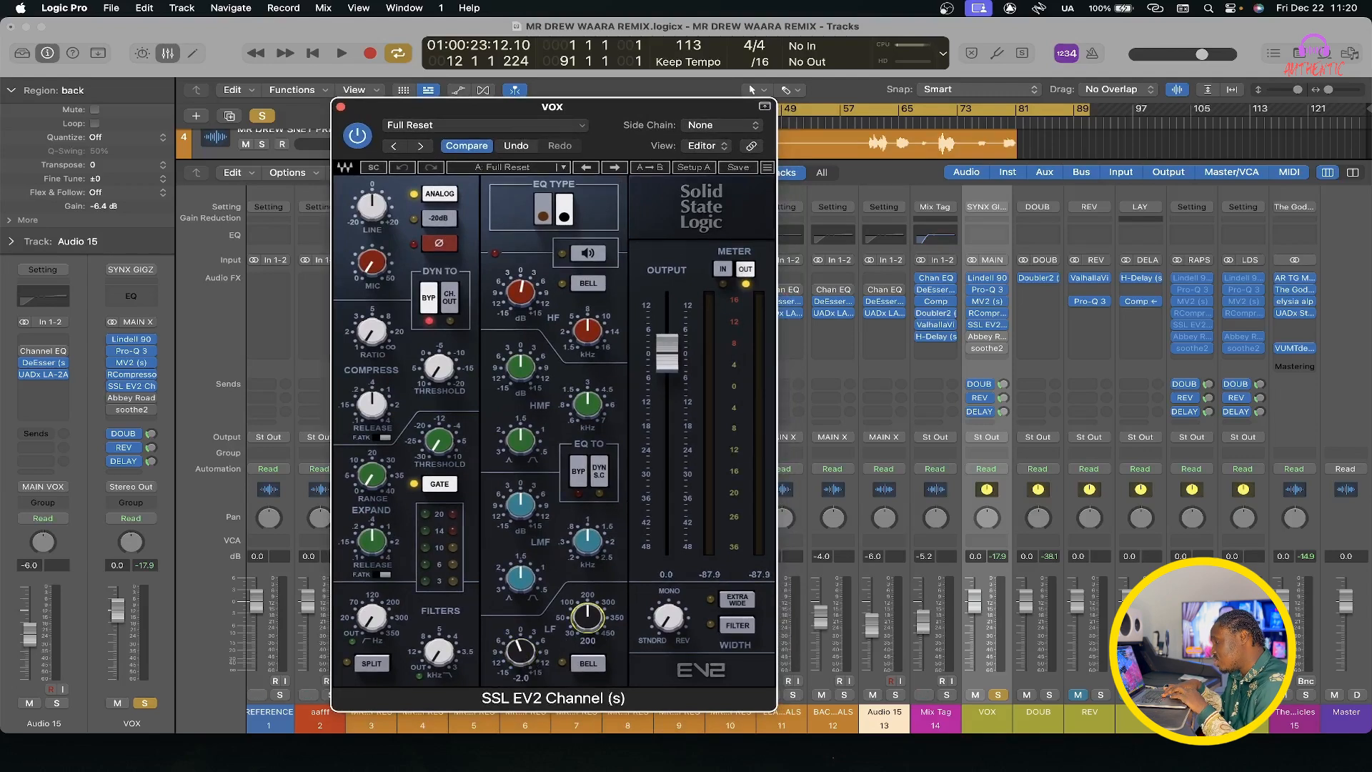
key("space")
key("space")
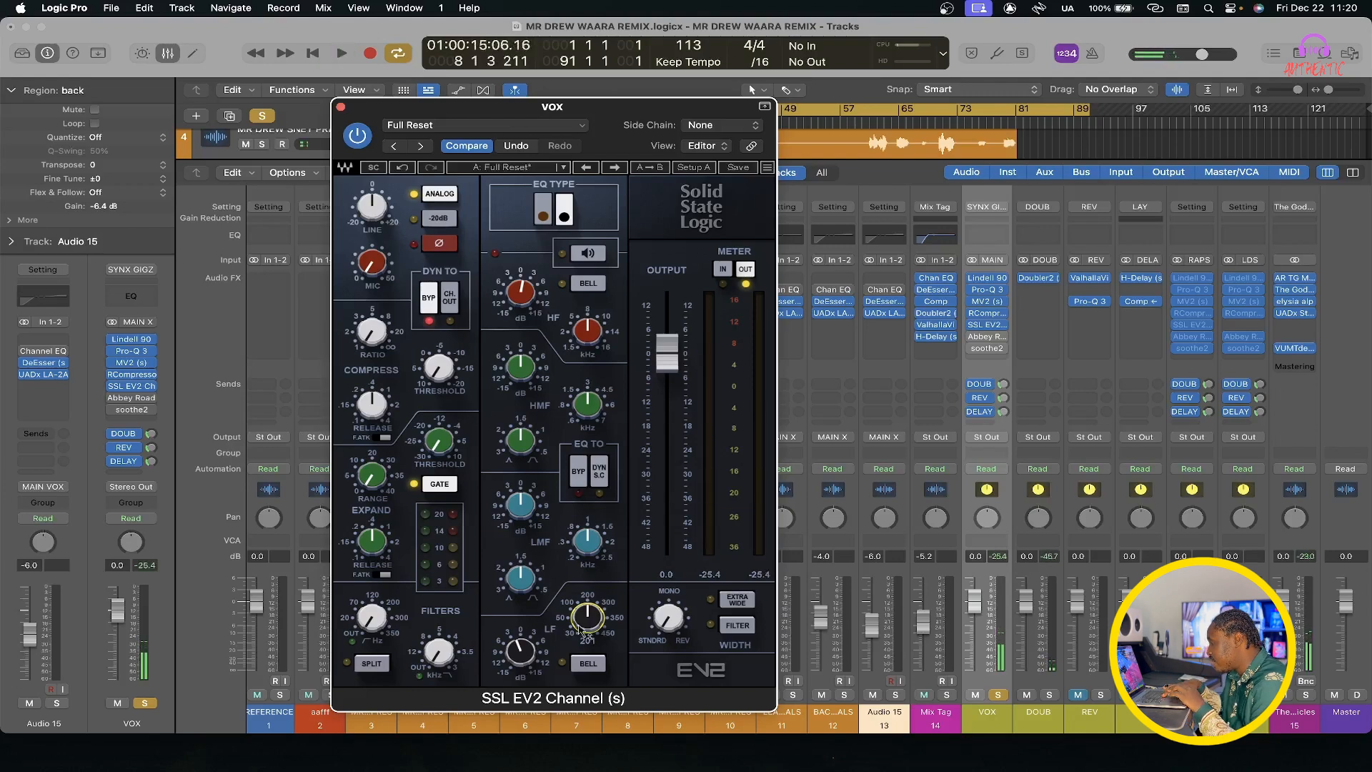
left_click(523, 658)
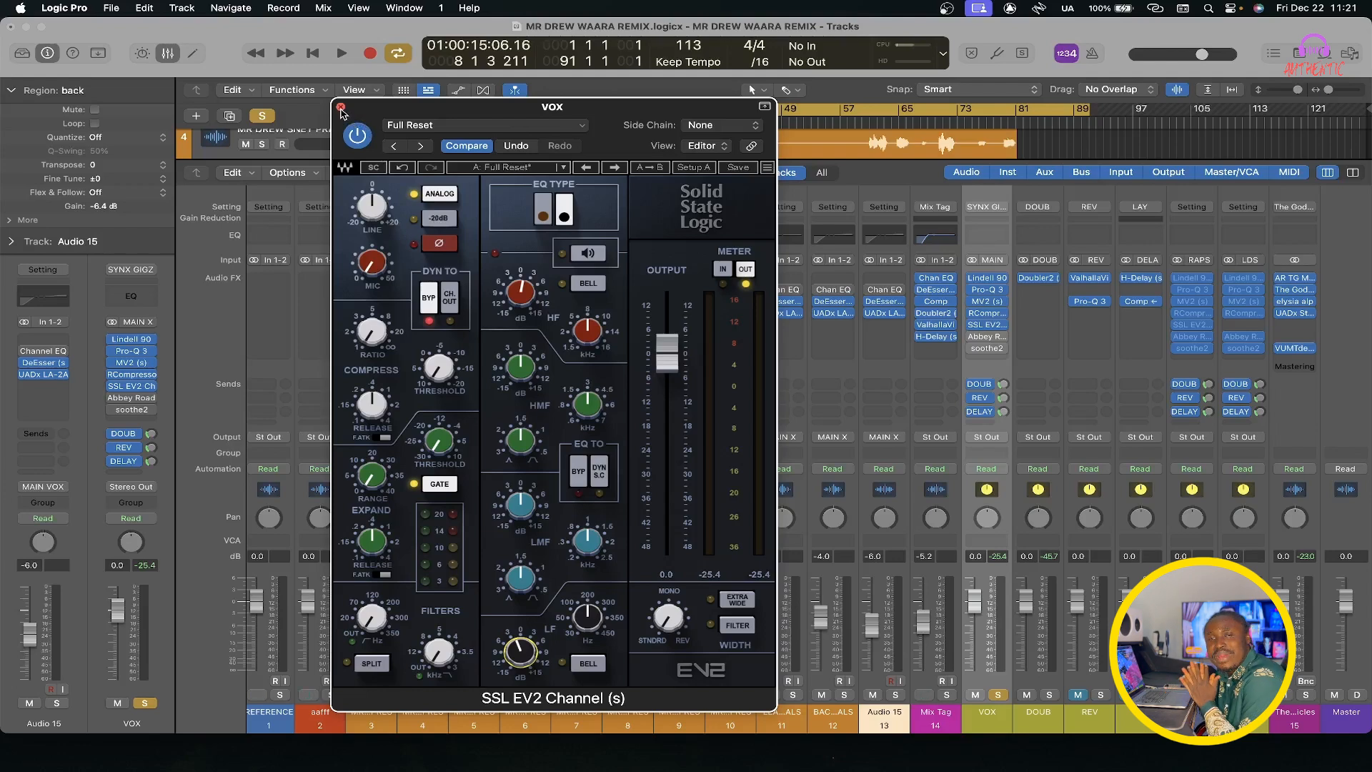
left_click(341, 111)
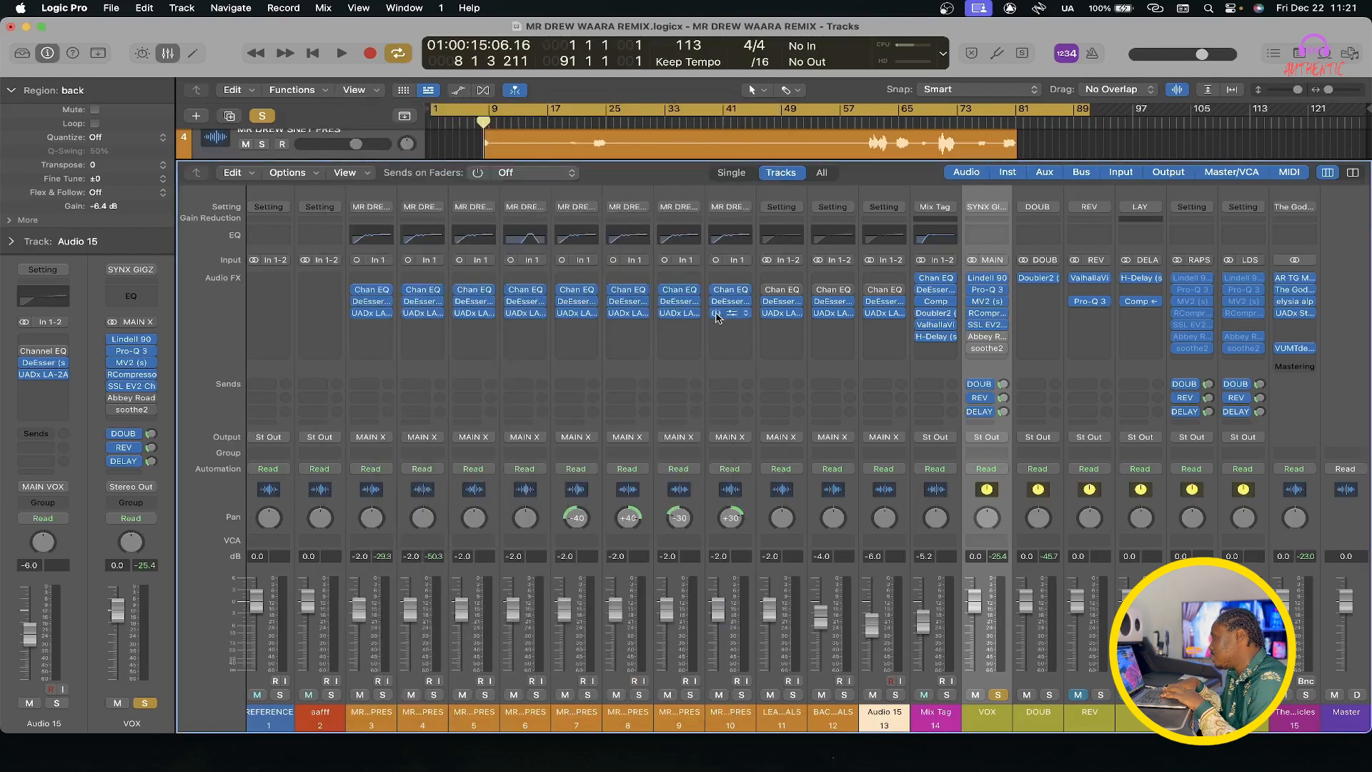
Step: Re-enable Abbey Road Saturator on the VOX bus and compare the playing vocals with it bypassed and active
left_click(979, 340)
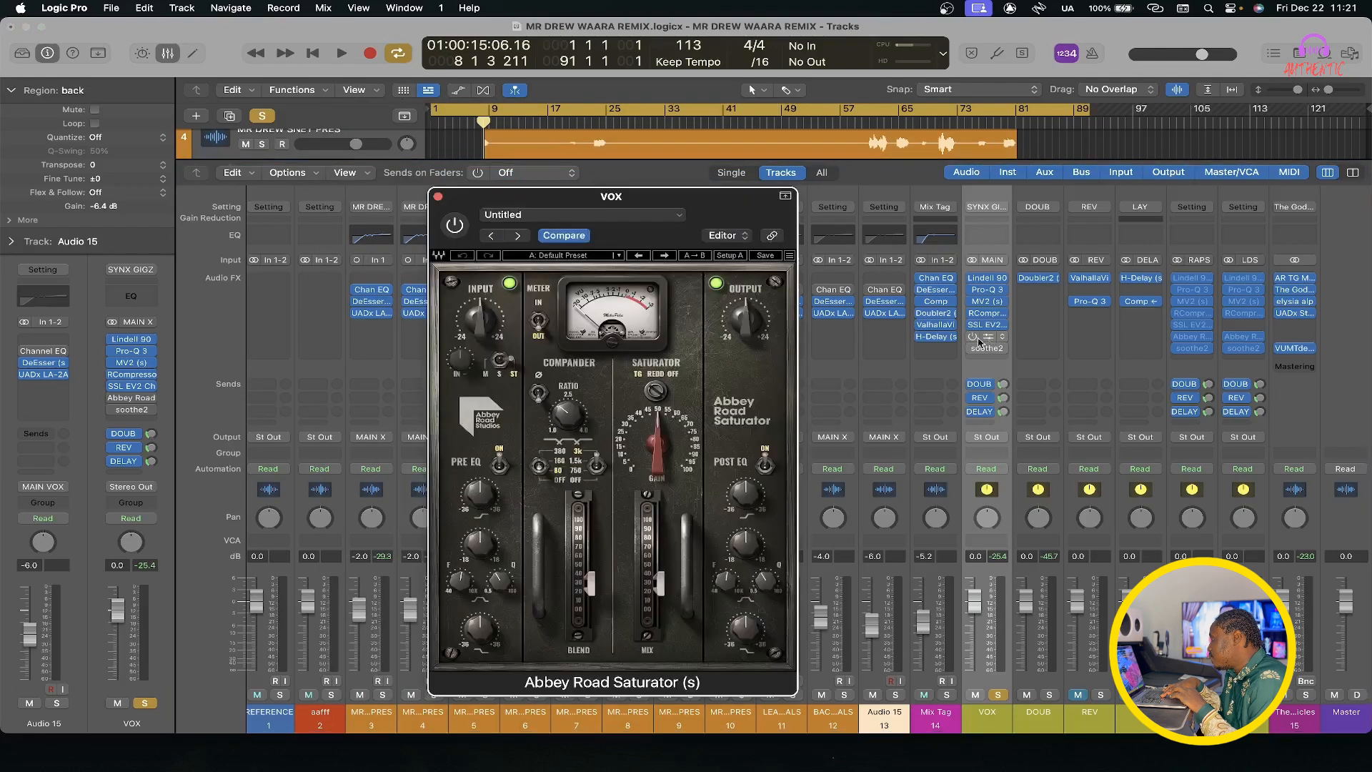
left_click_drag(624, 197, 483, 119)
left_click(308, 143)
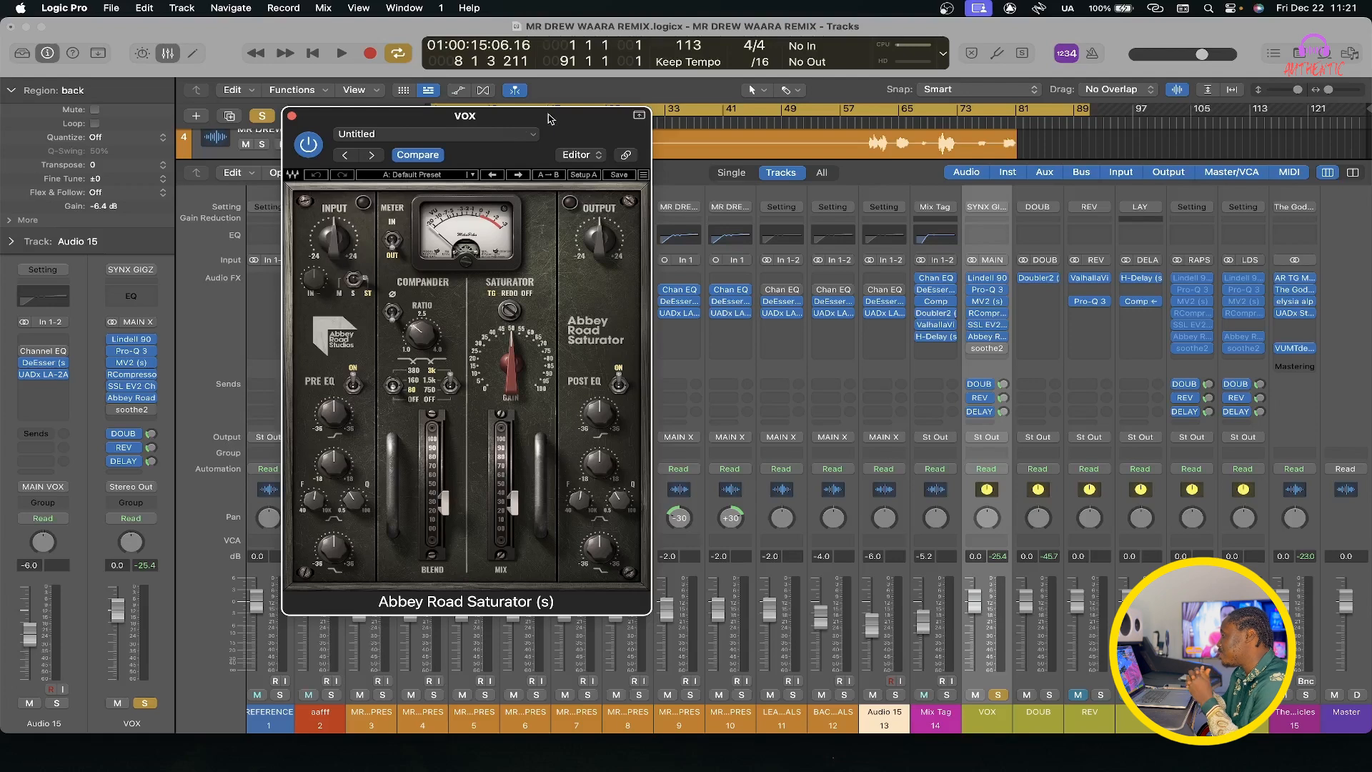
left_click_drag(549, 117, 466, 148)
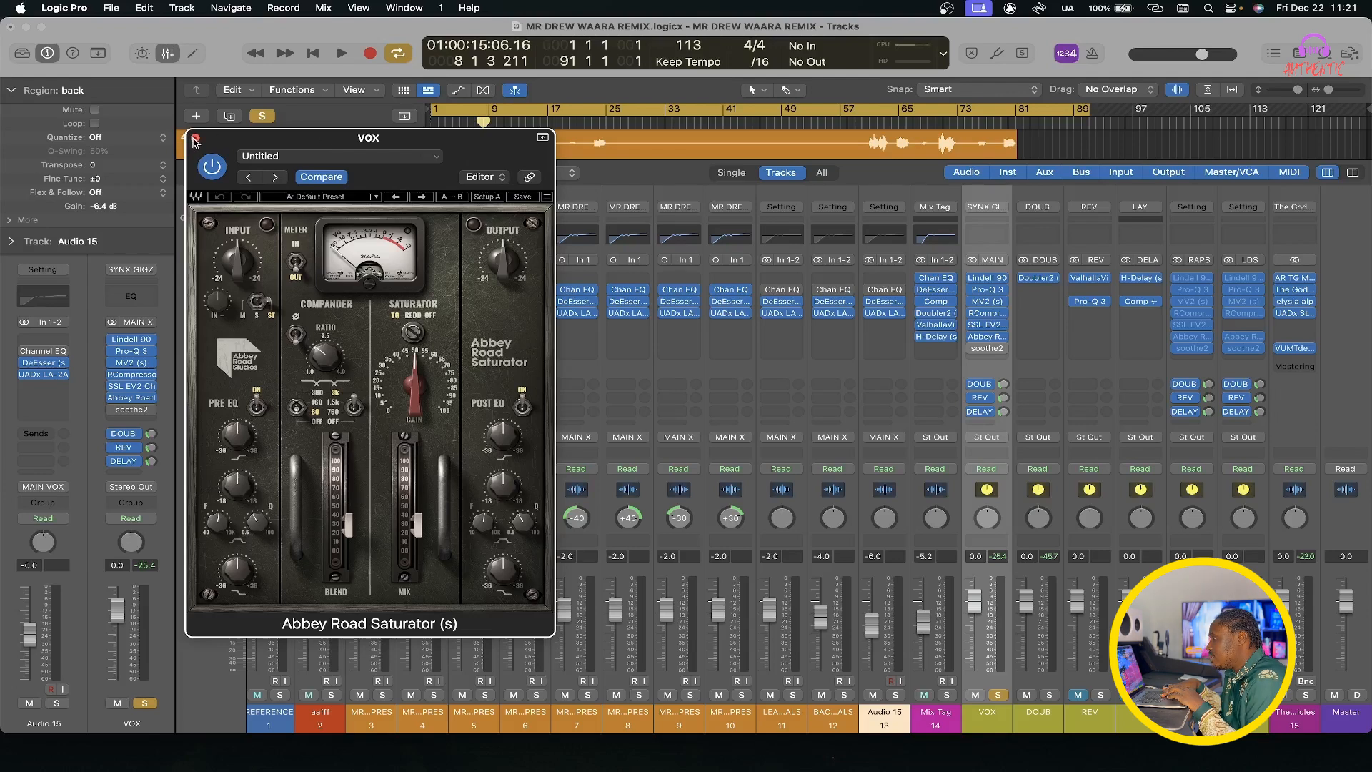
key("space")
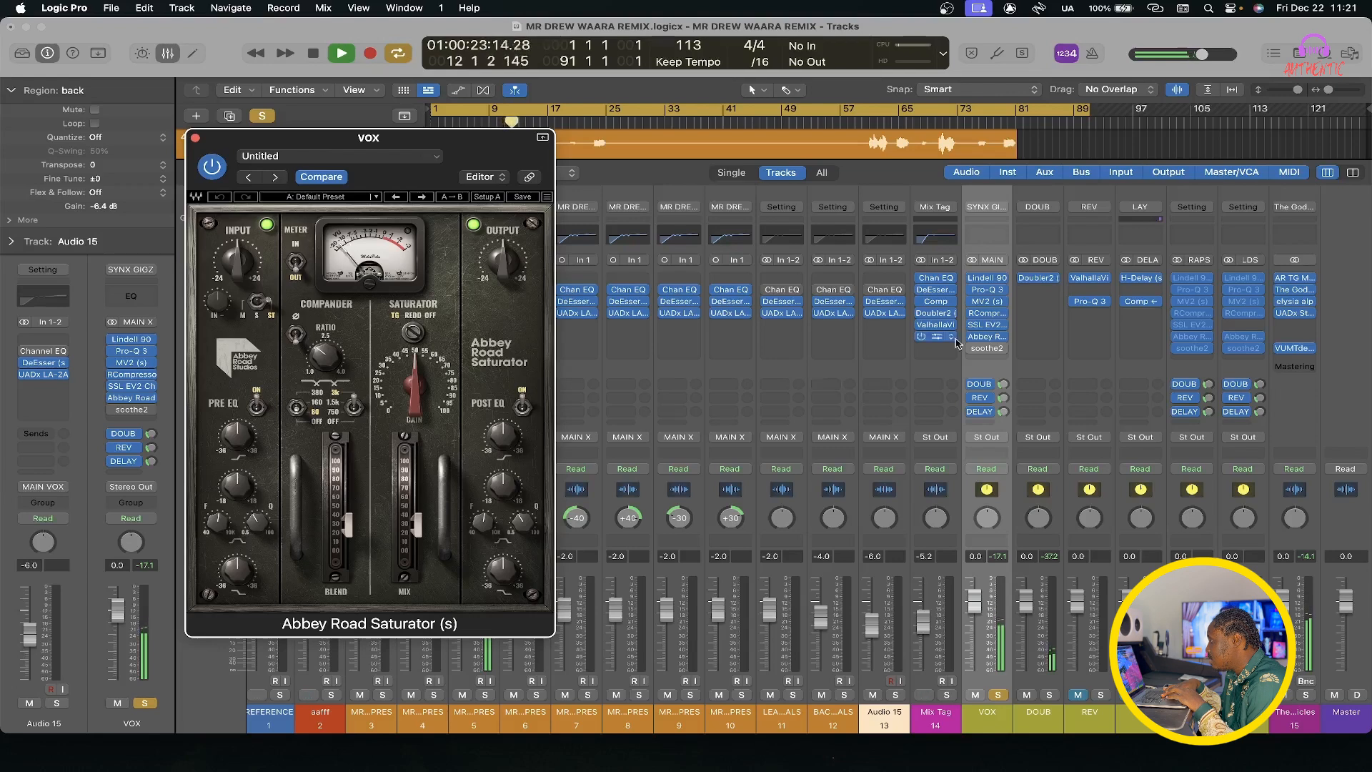
left_click(224, 173)
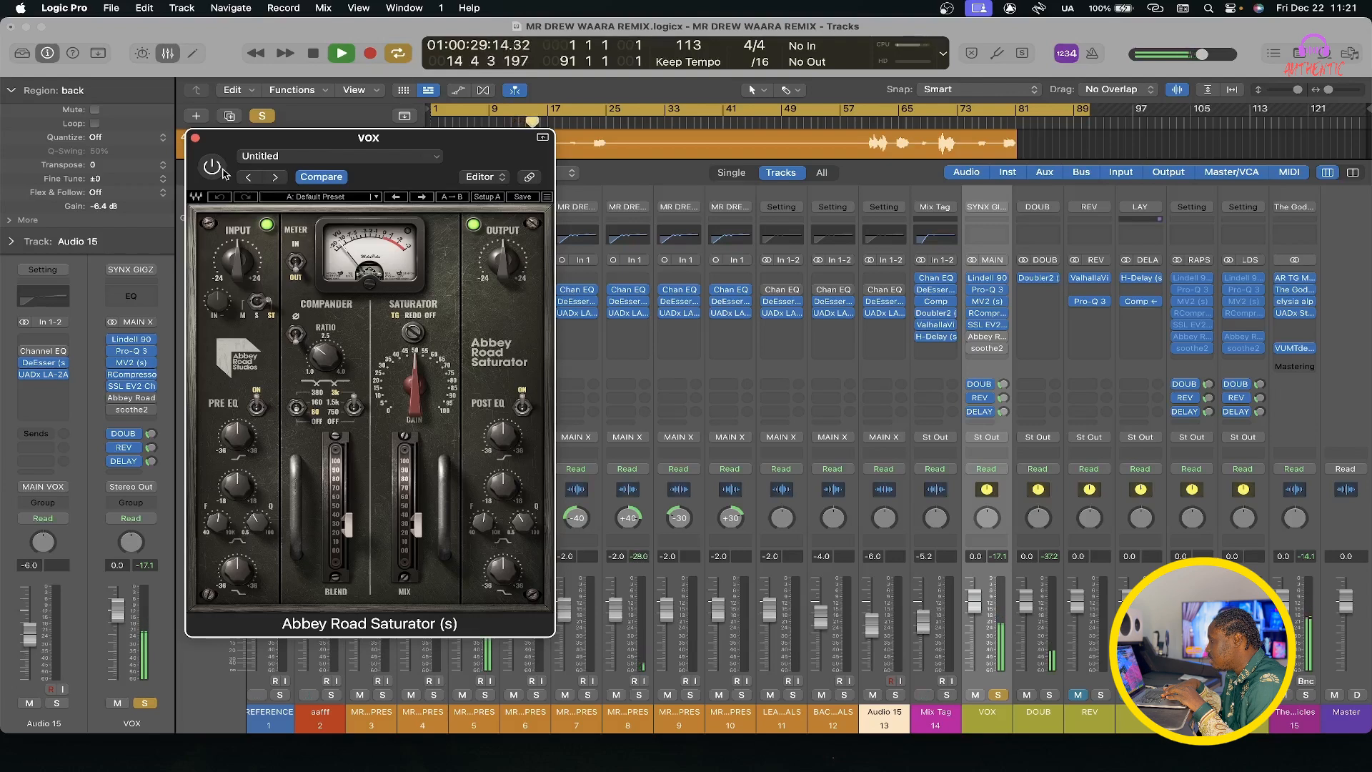
left_click(224, 173)
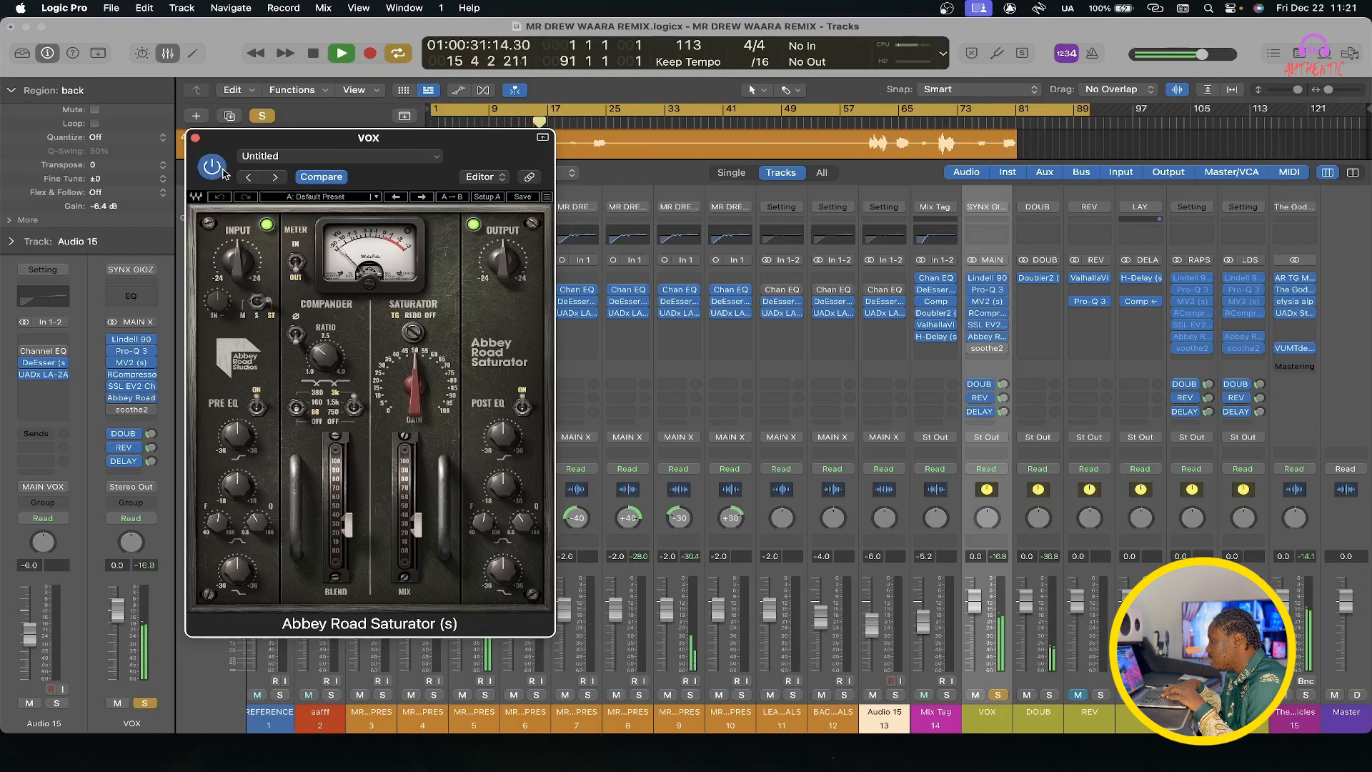
key("space")
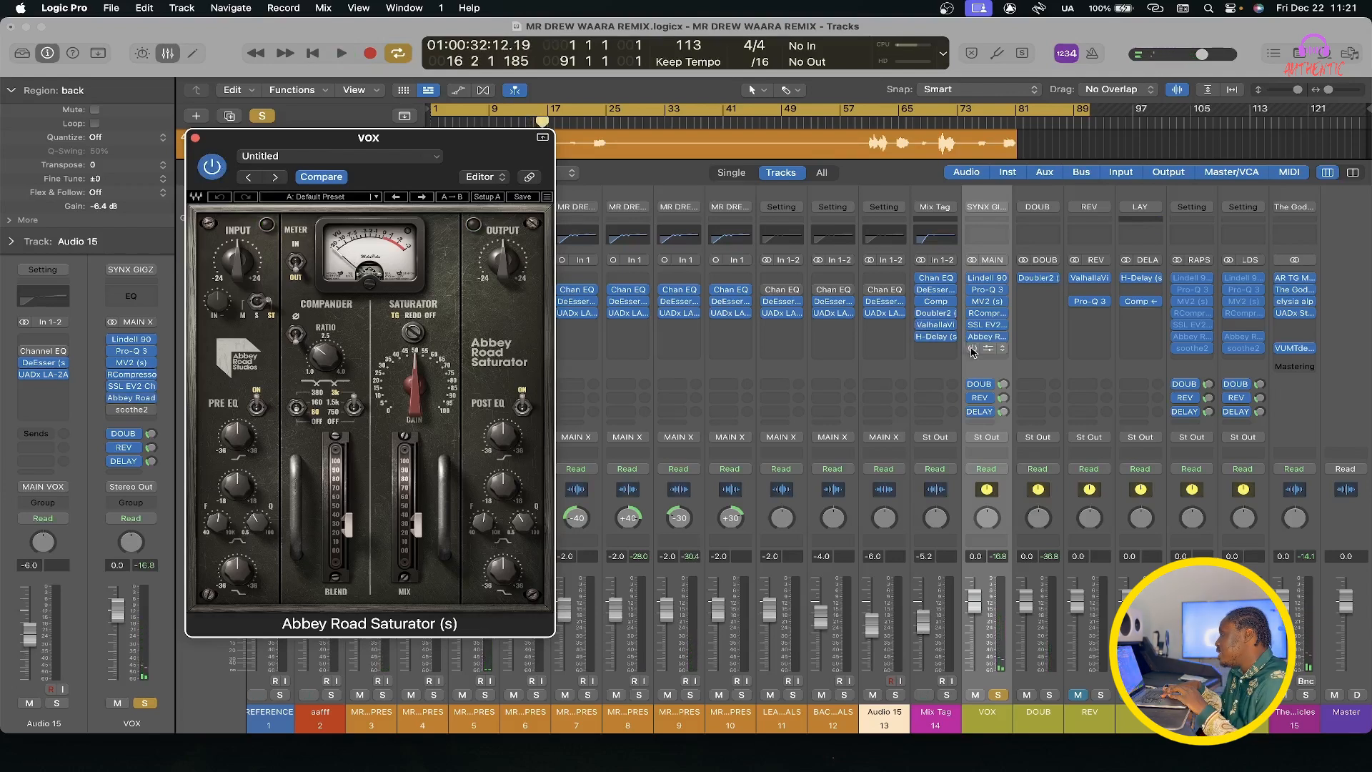
Step: Re-enable soothe2 on the VOX bus, examine its settings, and close the soothe2 and Abbey Road Saturator windows
left_click(973, 349)
left_click(984, 349)
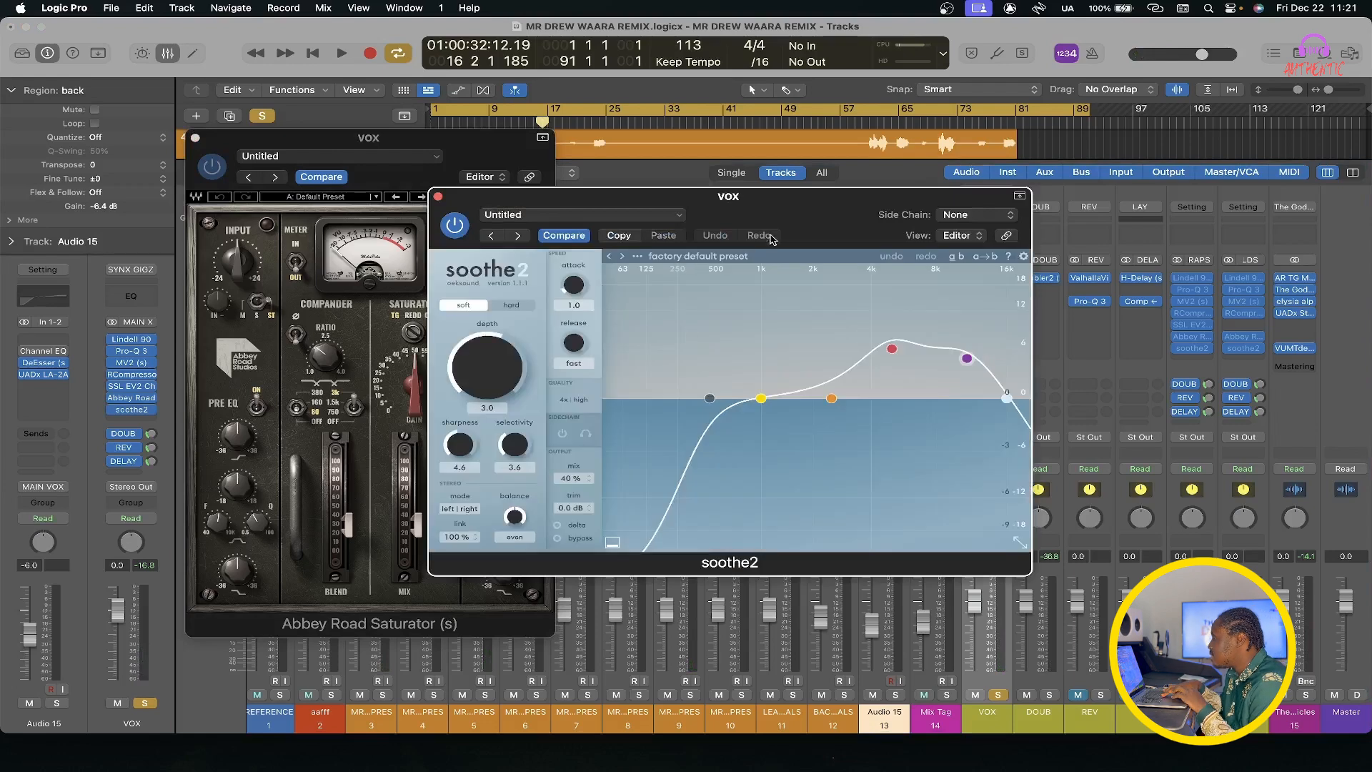
left_click_drag(791, 208, 742, 207)
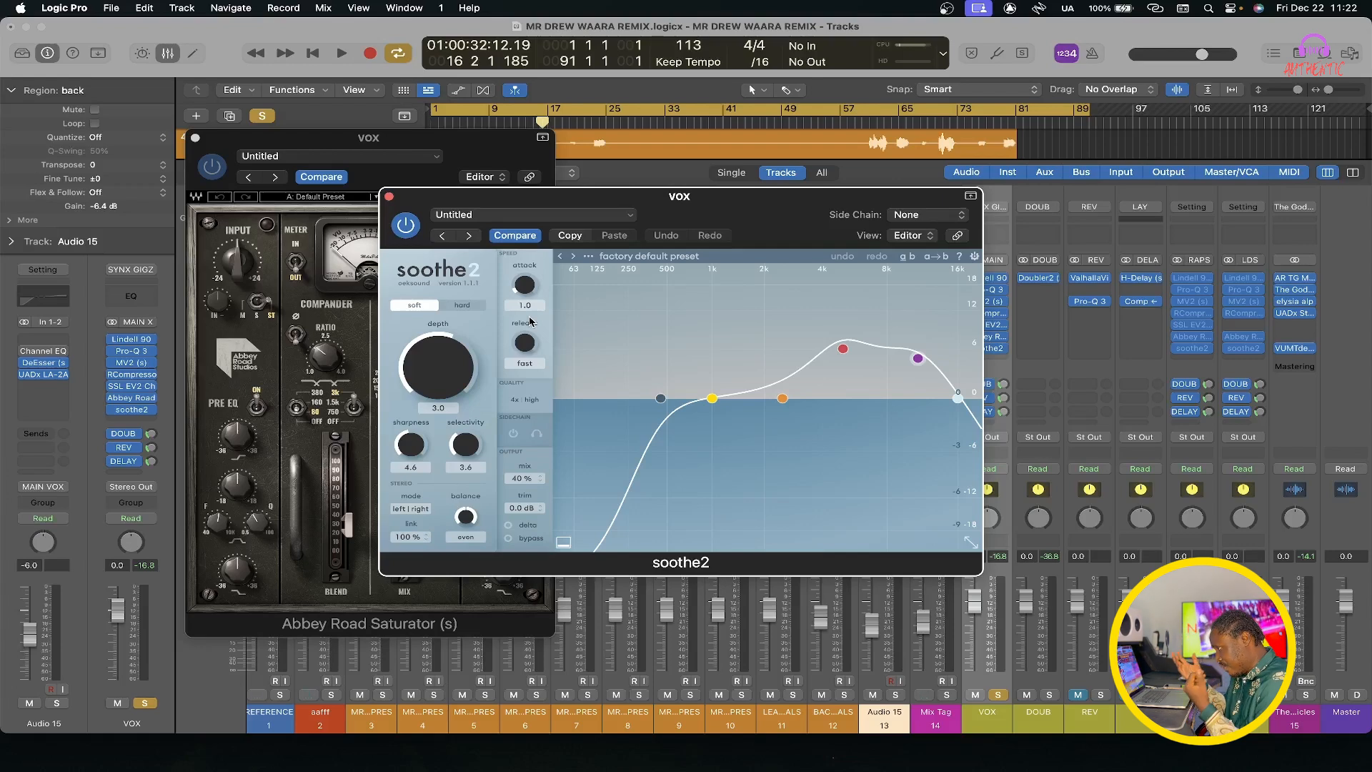
left_click(389, 196)
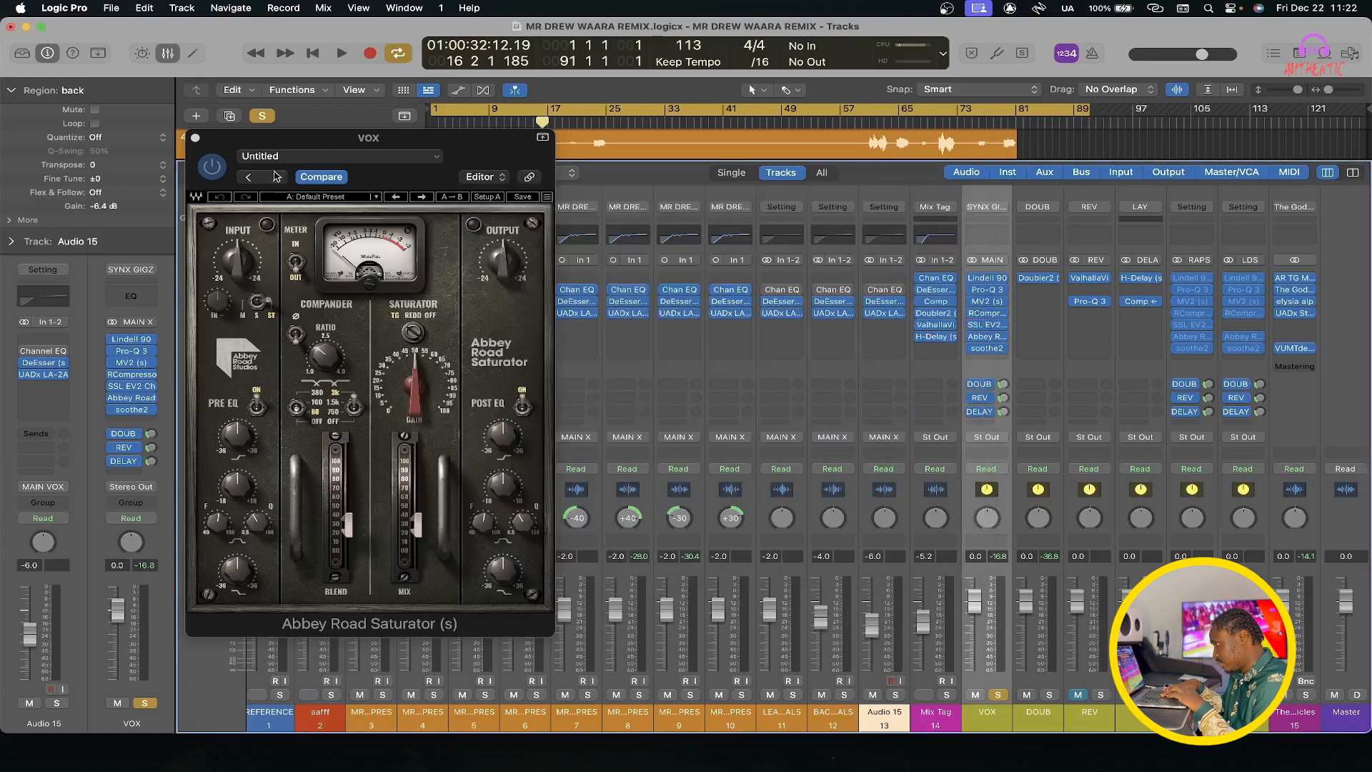
left_click(196, 138)
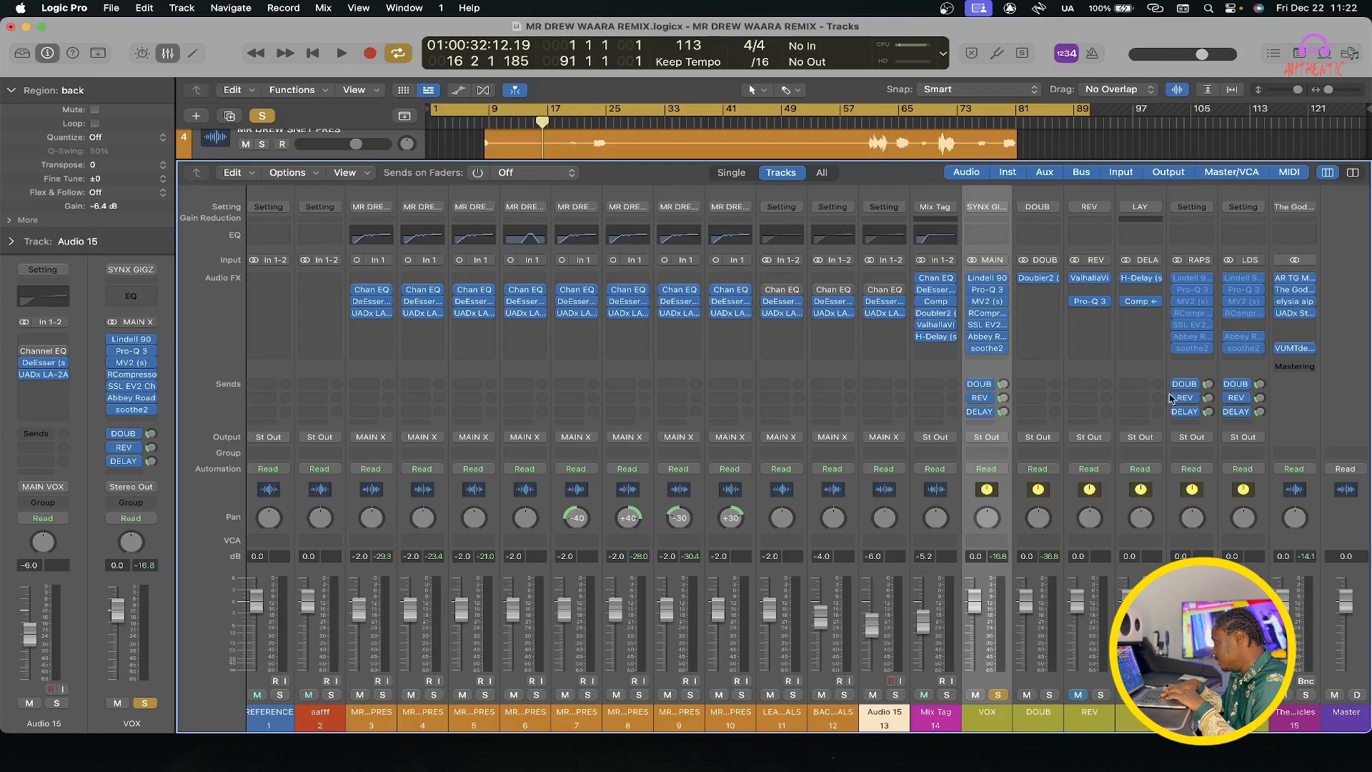
Step: Unmute the REV bus and play the vocals with its ValhallaVintageVerb window open
key("space")
left_click(1078, 694)
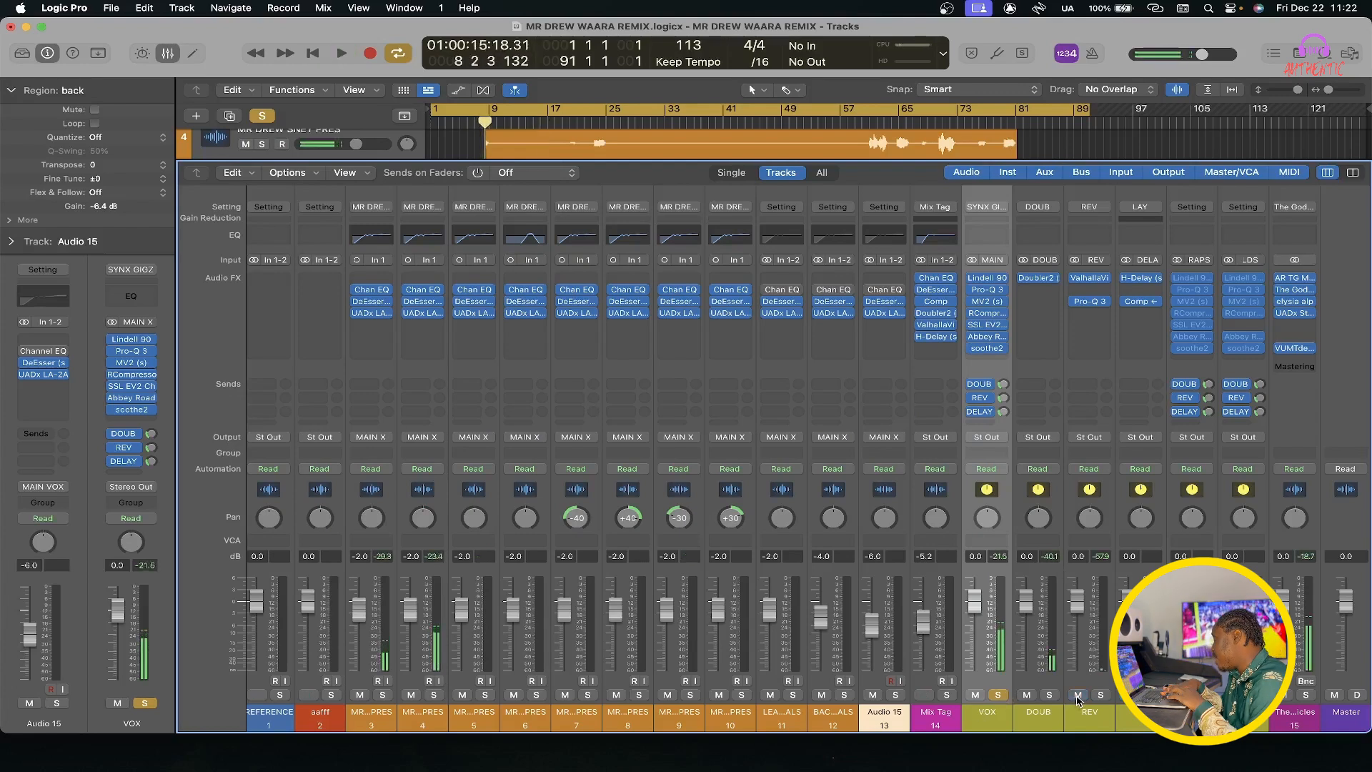
left_click(1089, 278)
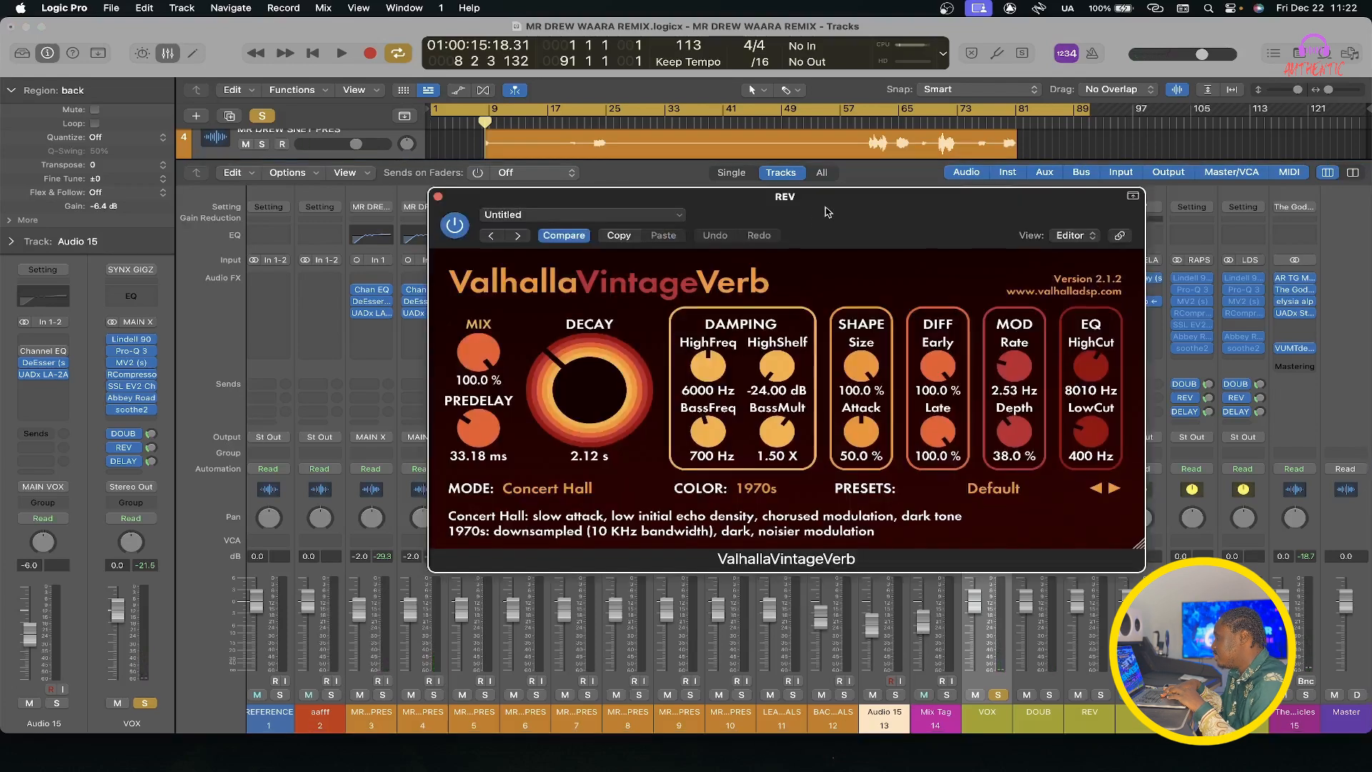
left_click_drag(824, 207, 539, 197)
key("space")
Step: Examine Pro-Q 3 beside ValhallaVintageVerb on the REV bus during playback, then stop and close both plug-ins
mouse_move(1091, 306)
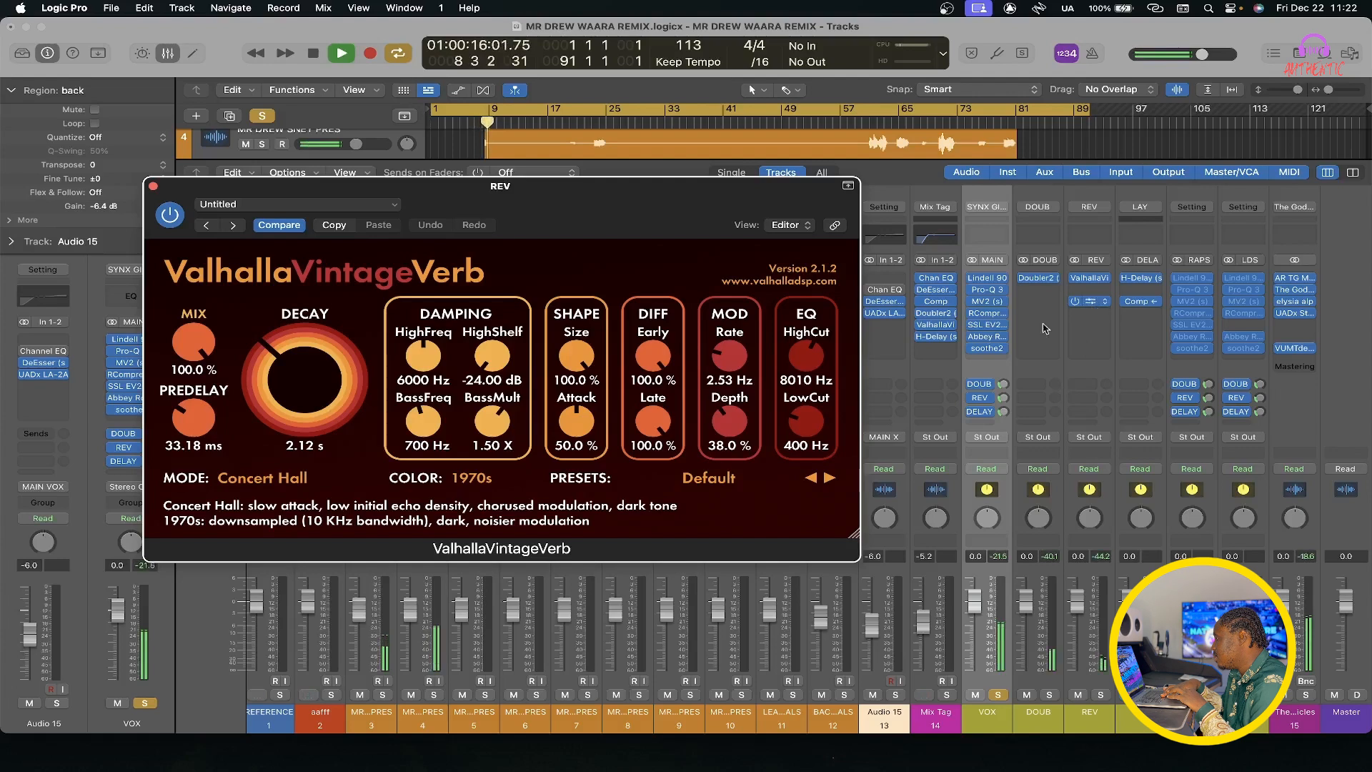
left_click(1090, 301)
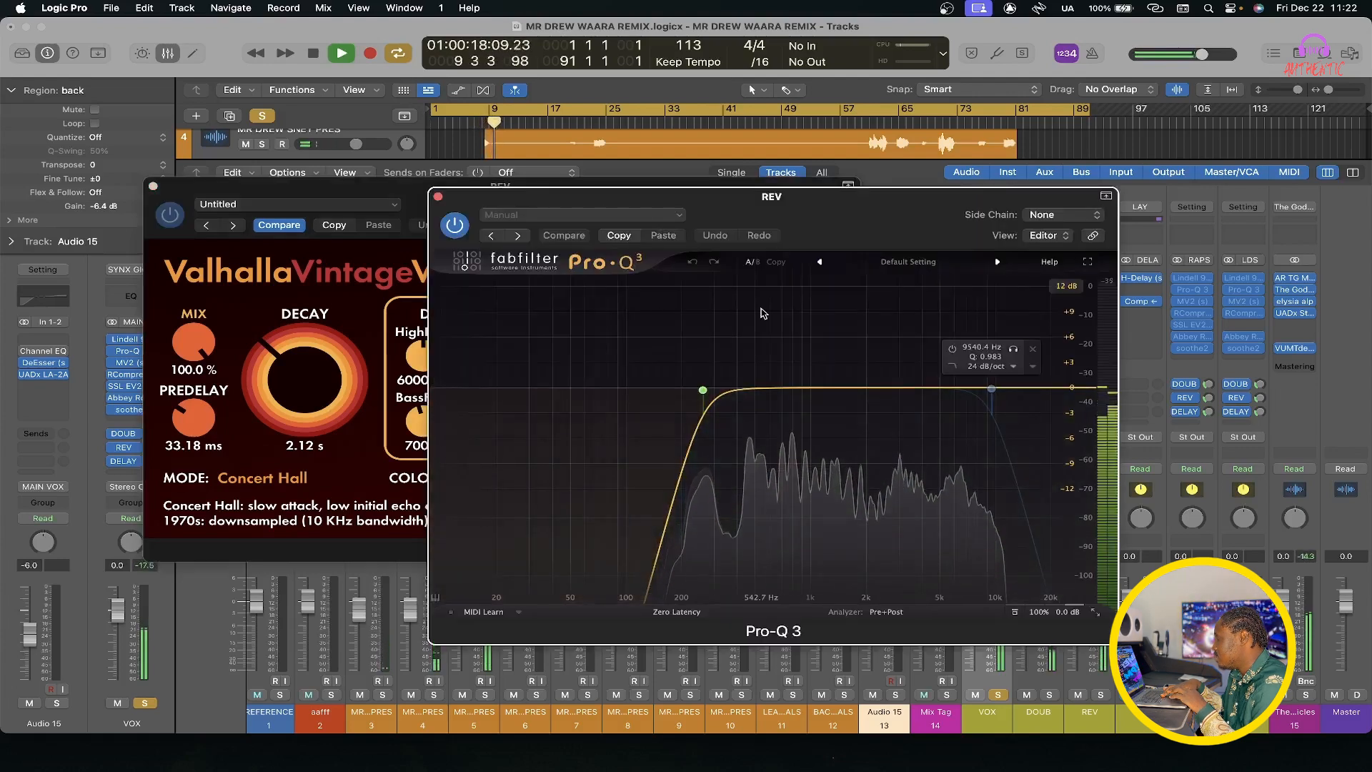
left_click_drag(489, 203, 762, 141)
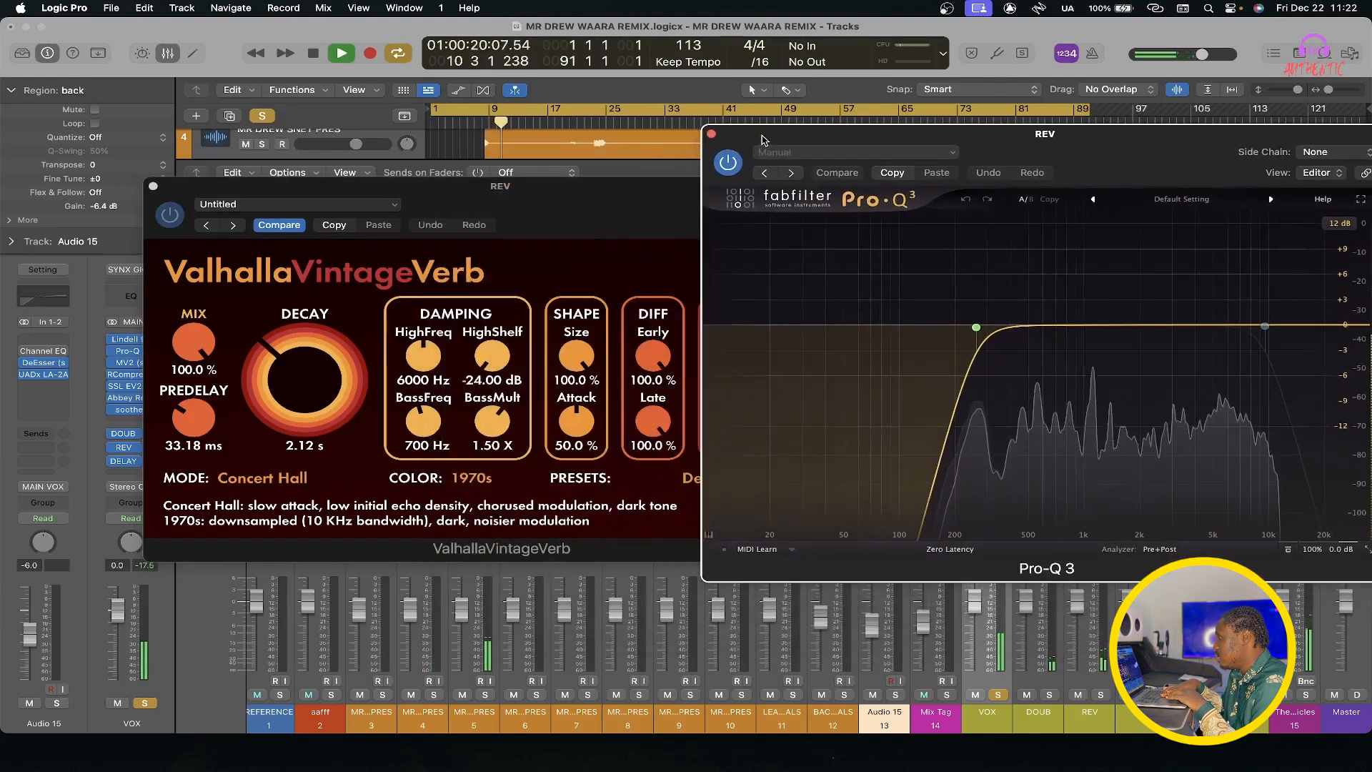
left_click(599, 198)
left_click_drag(599, 197, 536, 194)
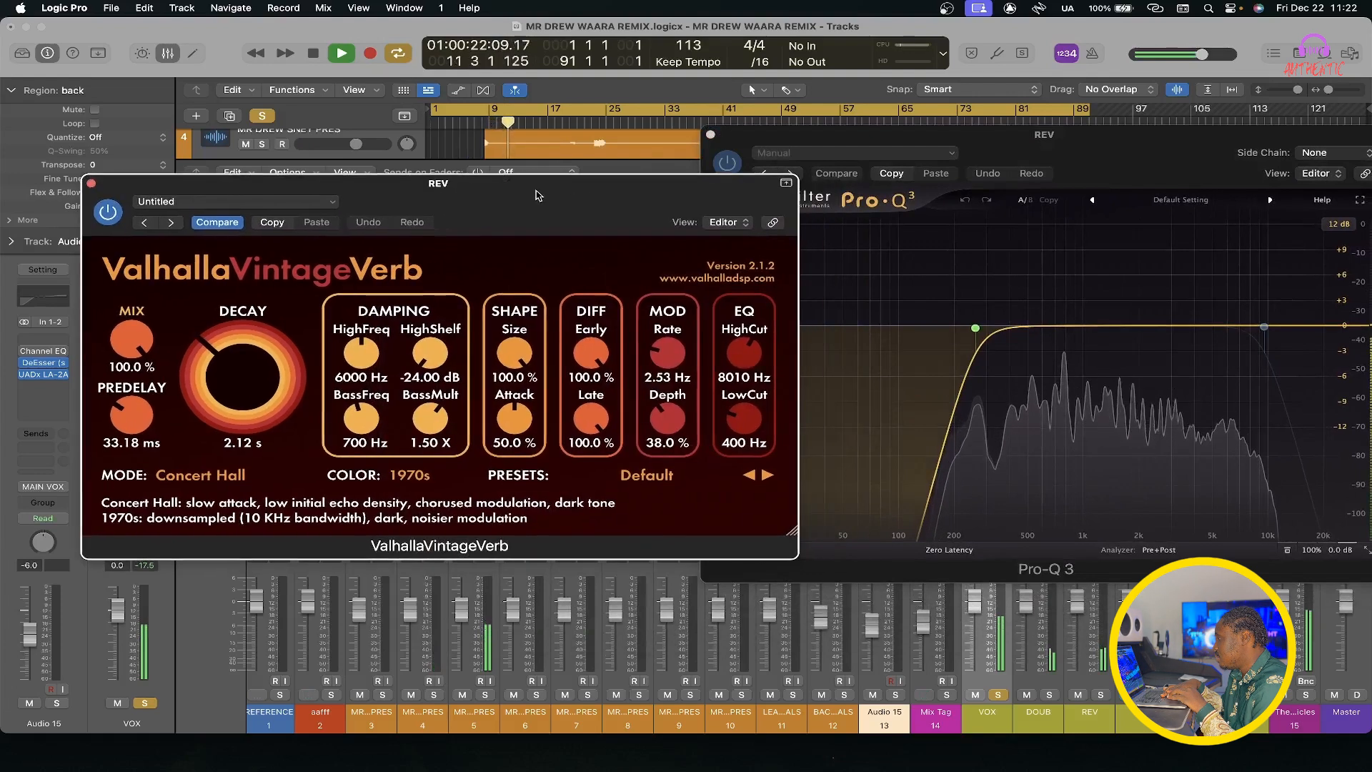
left_click_drag(902, 143, 891, 143)
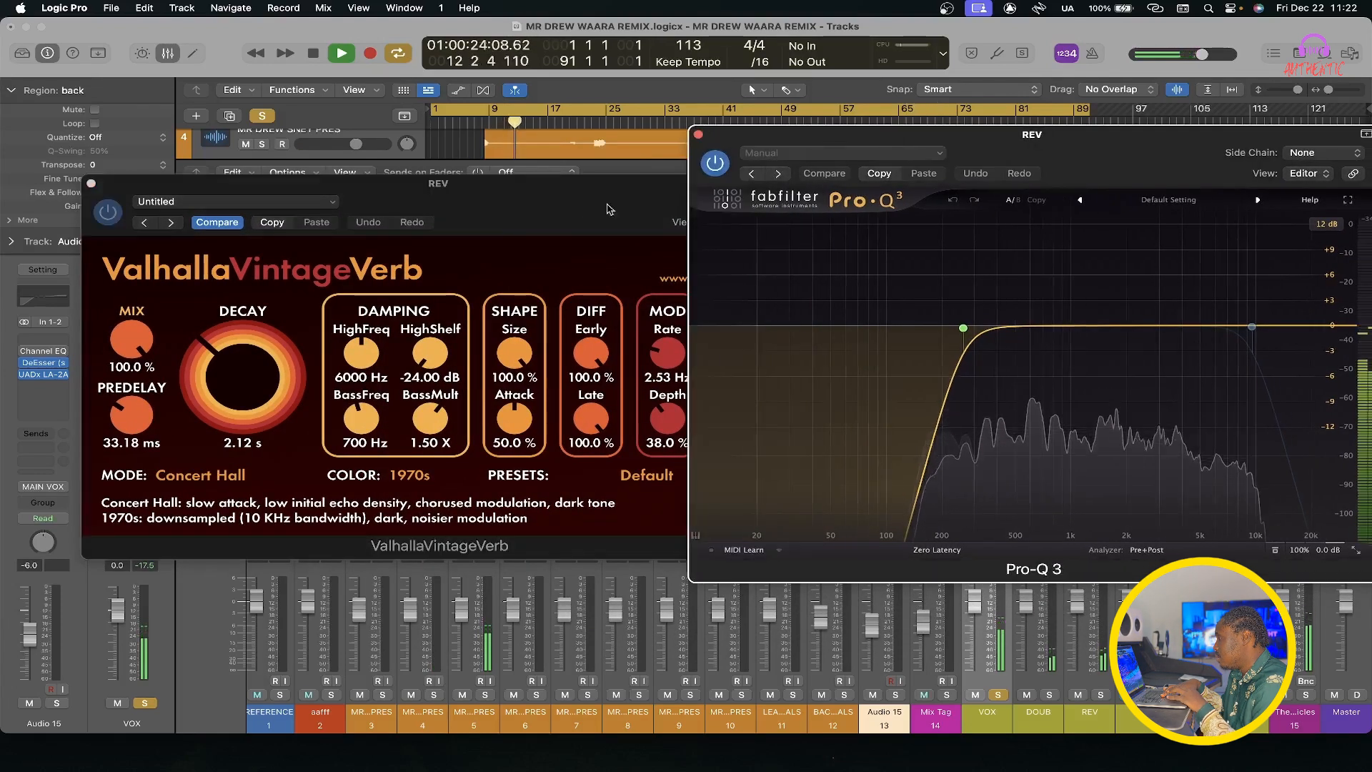
left_click(580, 220)
key("space")
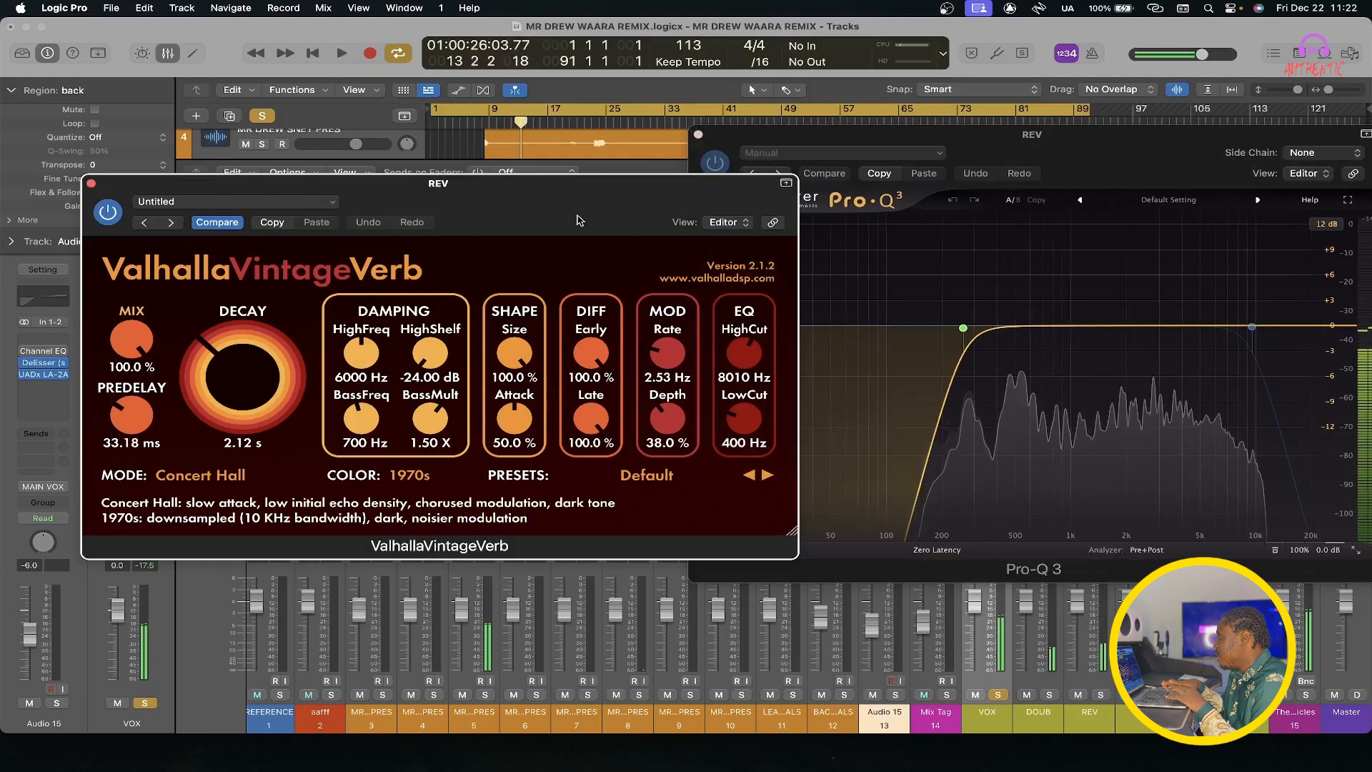
left_click(92, 186)
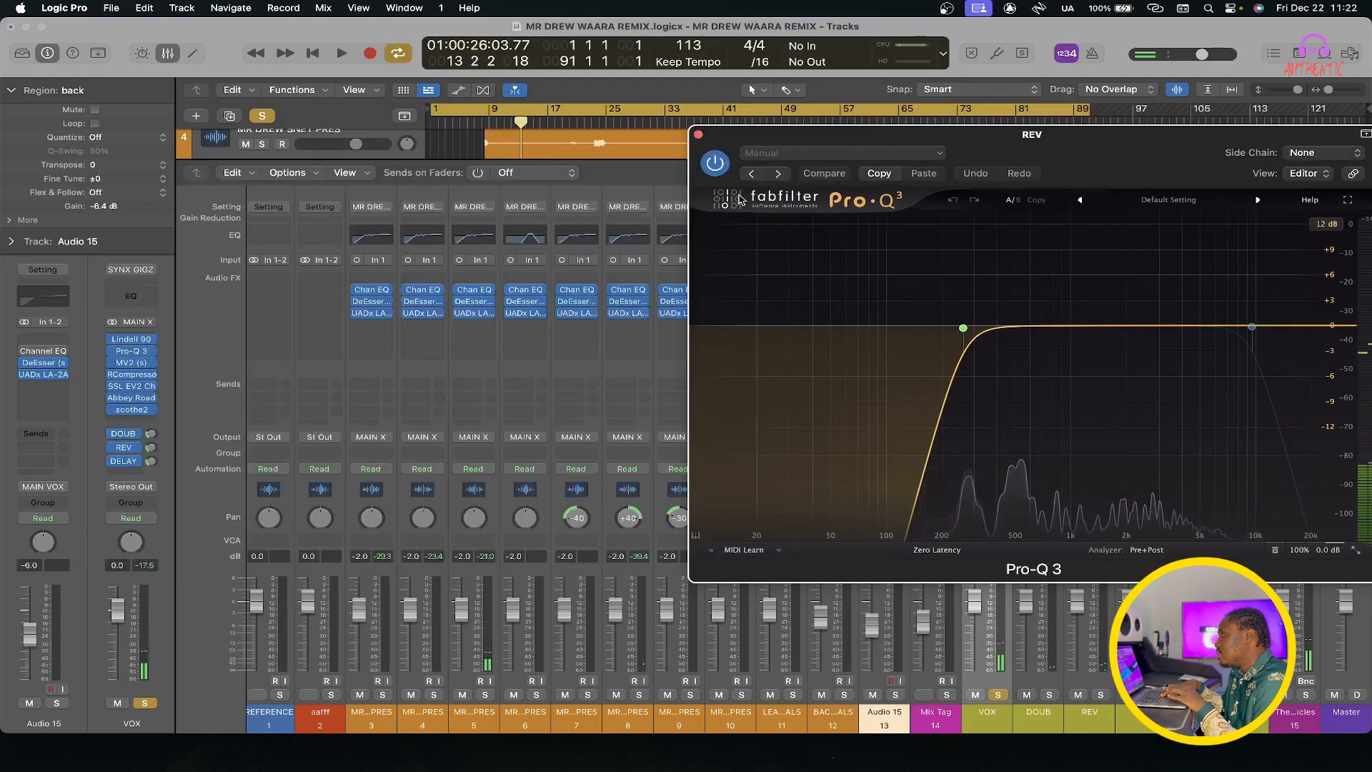
key("super+w")
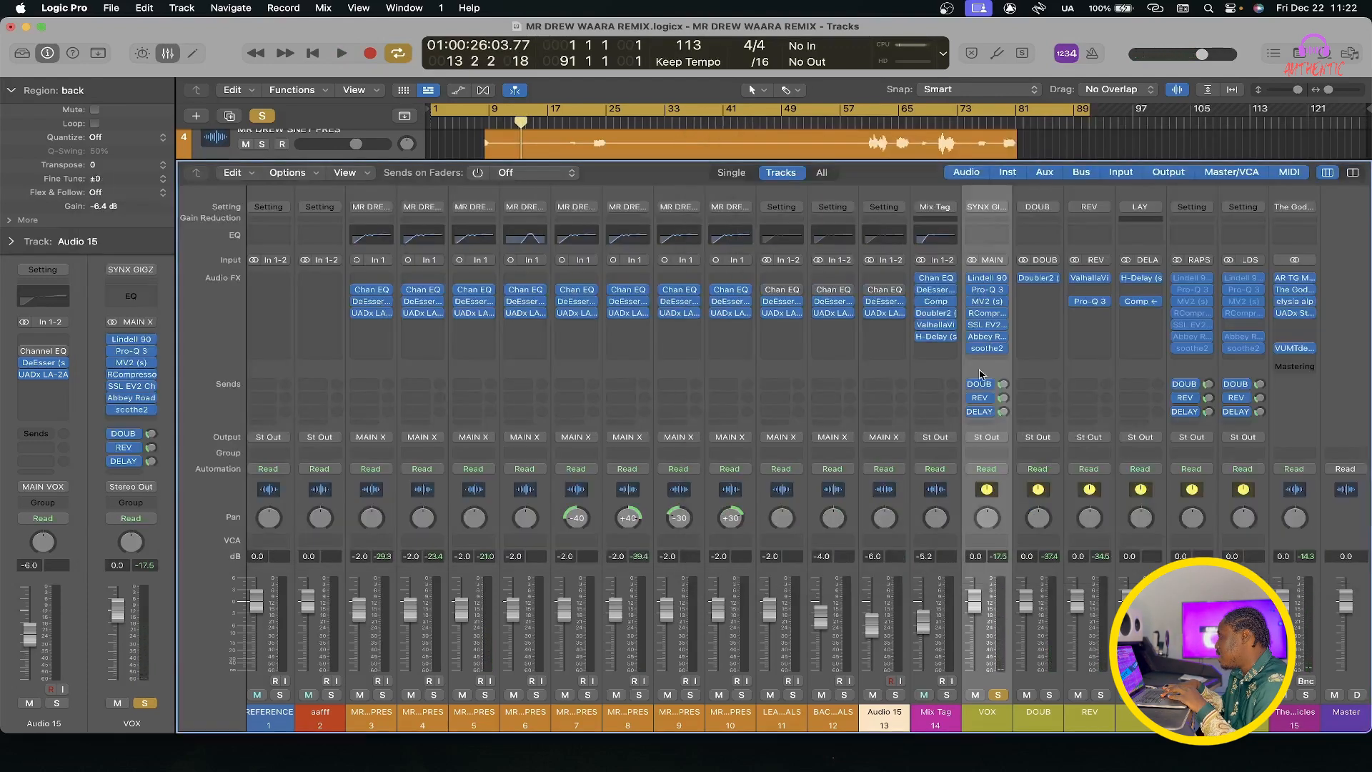
Step: Open H-Delay and Compressor on the delay bus and arrange them side by side to examine their settings
left_click(1140, 282)
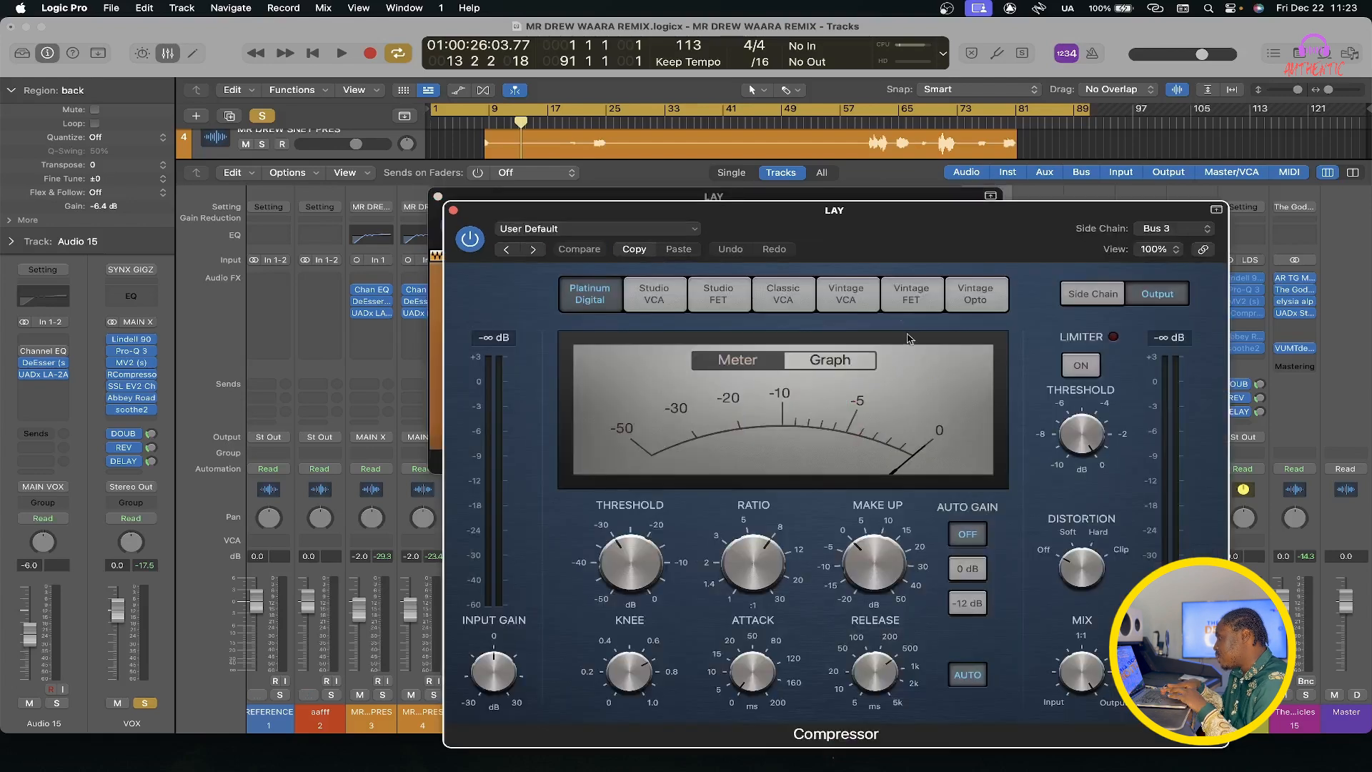
left_click_drag(915, 233, 532, 168)
left_click_drag(953, 222, 1303, 258)
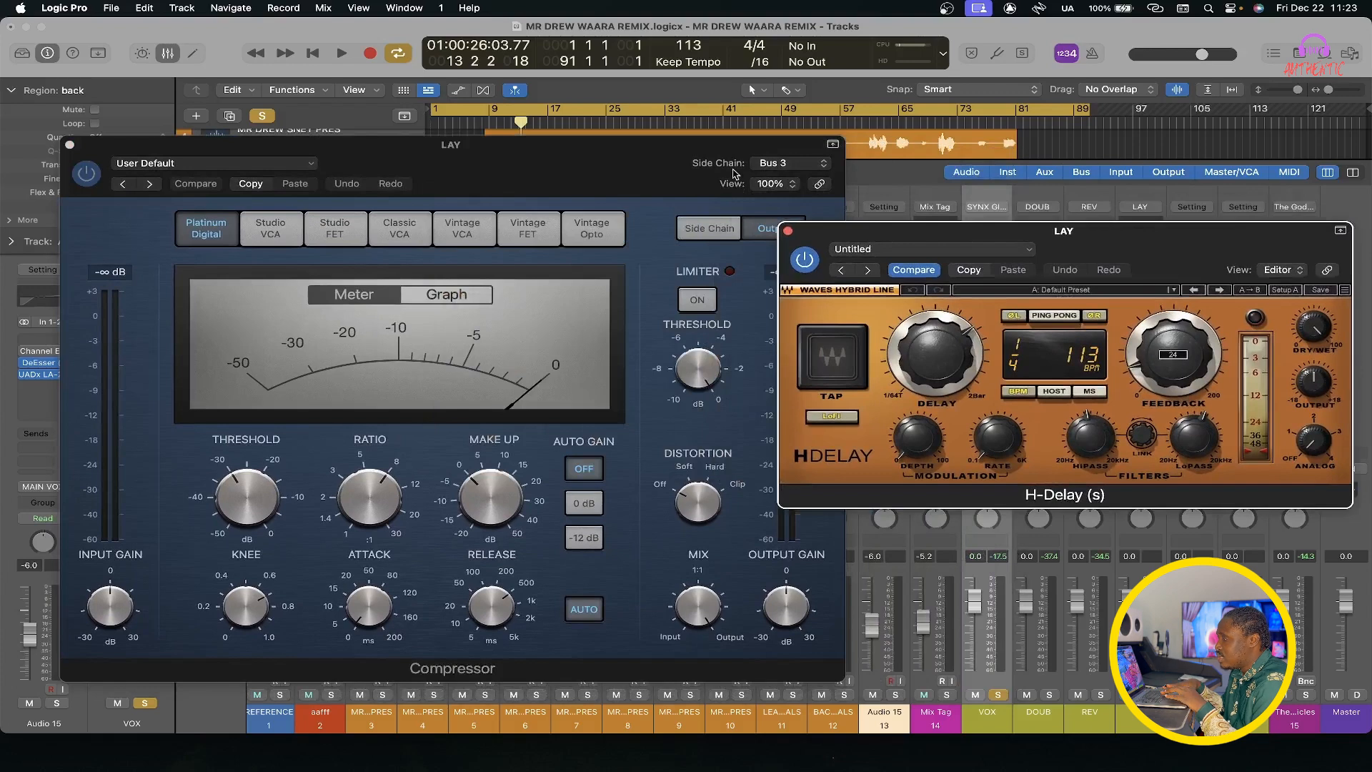
left_click(624, 153)
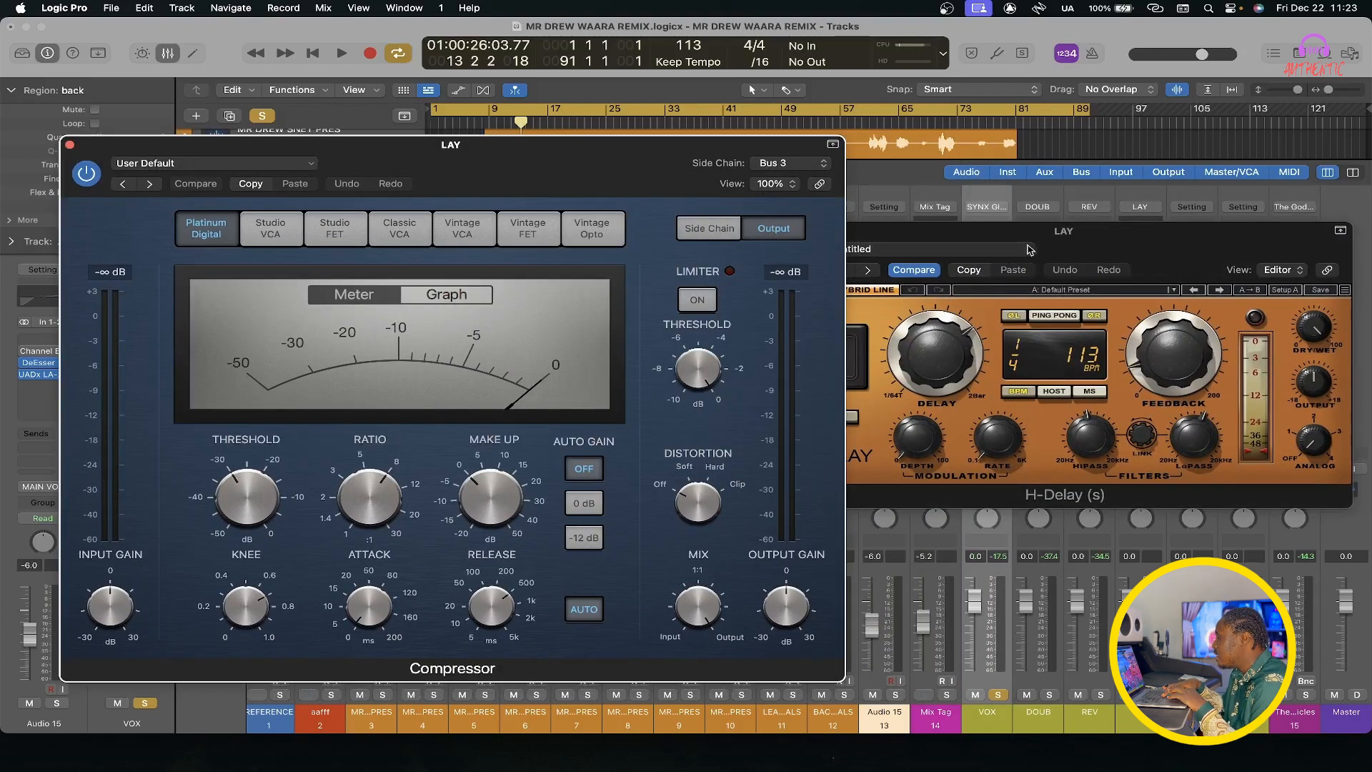
left_click(1072, 242)
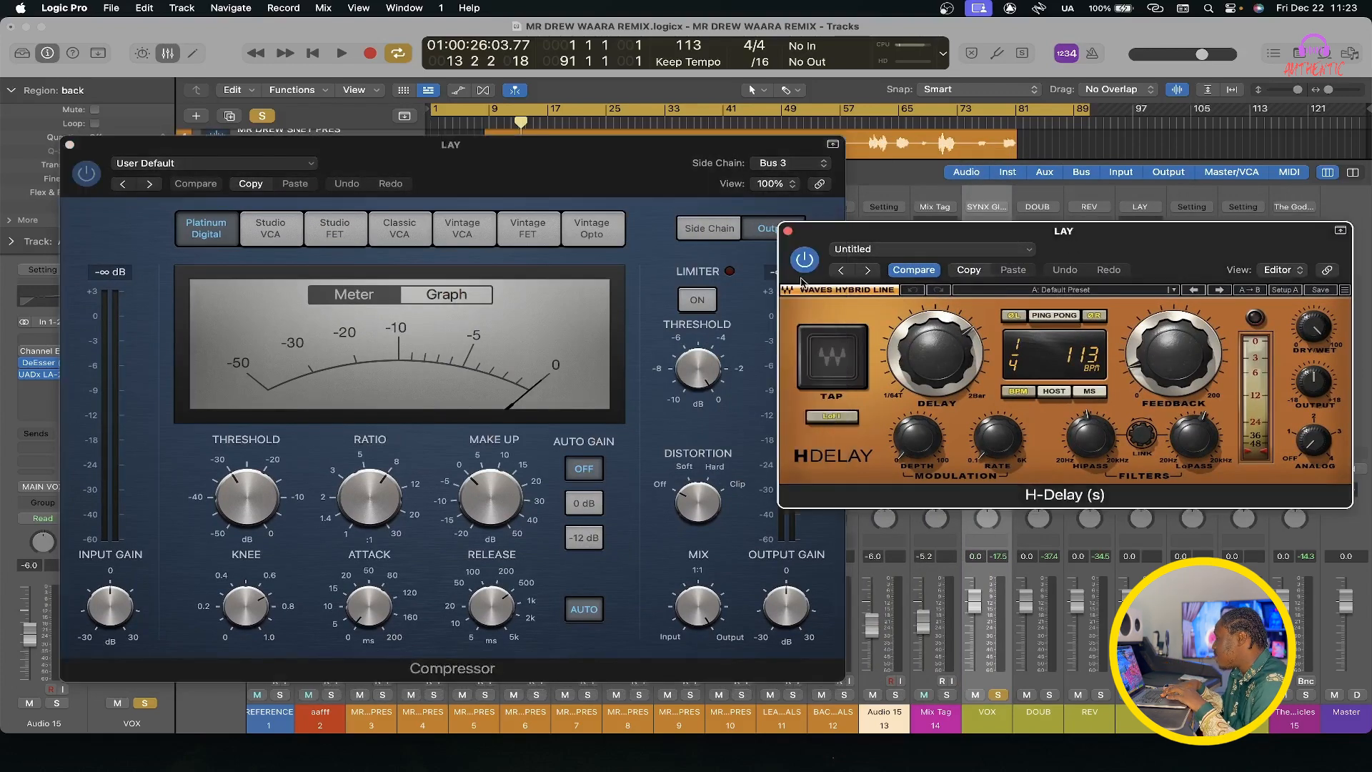
Step: Play the vocals with Compressor and H-Delay open on the delay bus, then stop and close both plug-in windows
left_click(850, 656)
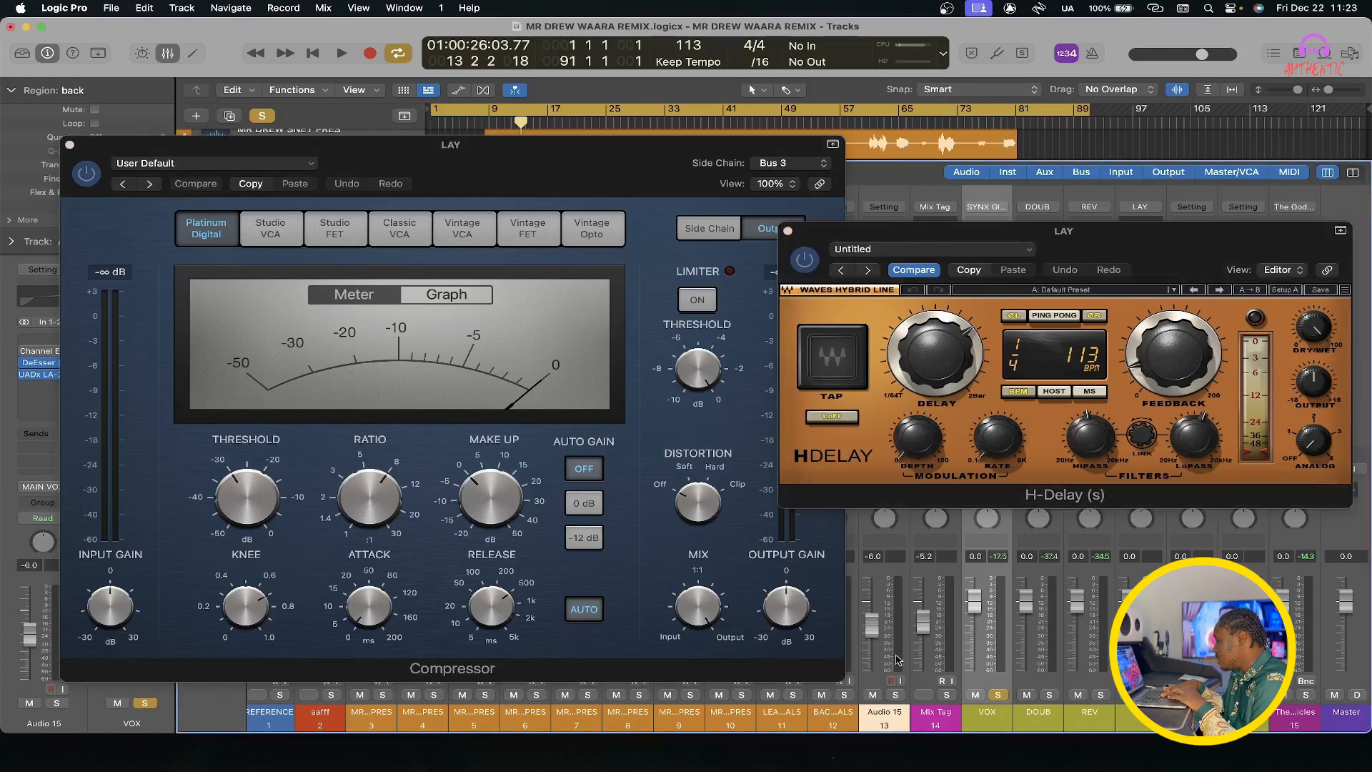
key("space")
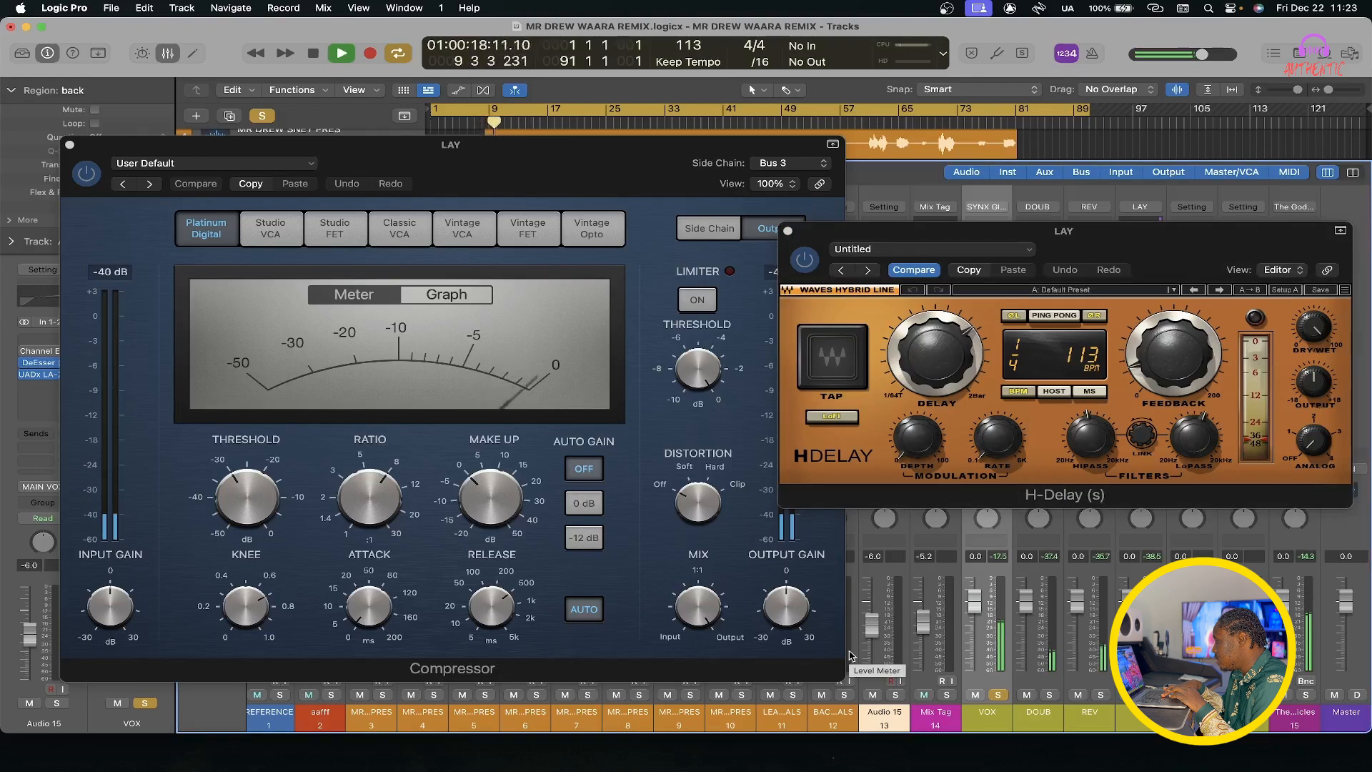
left_click(685, 334)
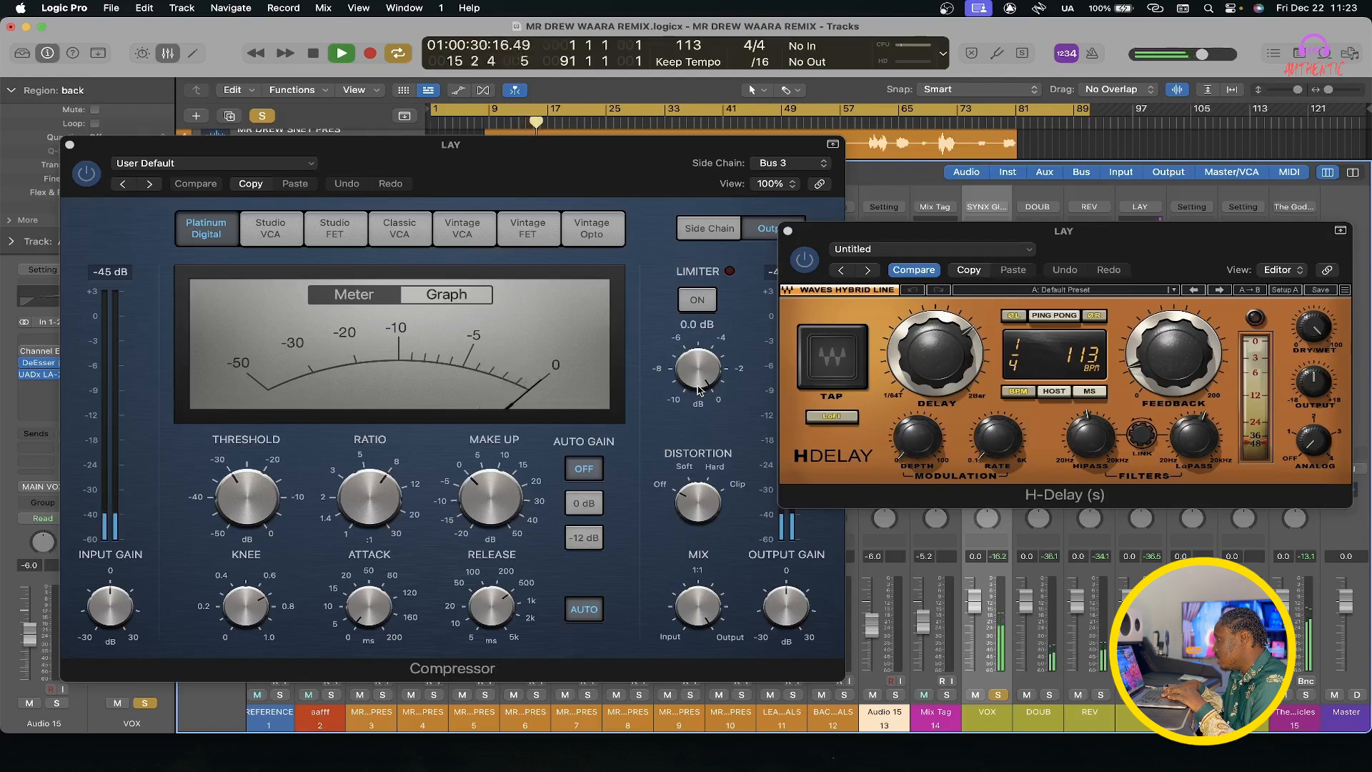
key("space")
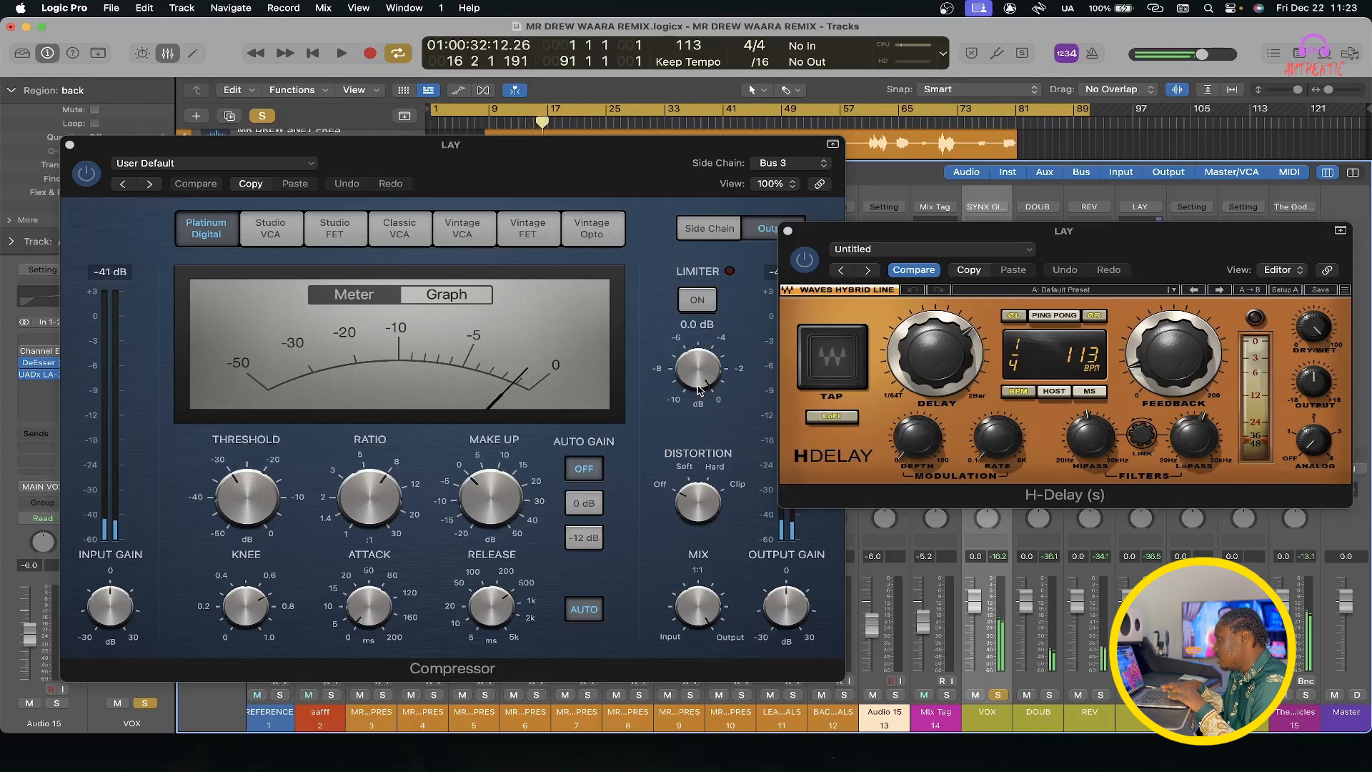
left_click(69, 147)
left_click(788, 232)
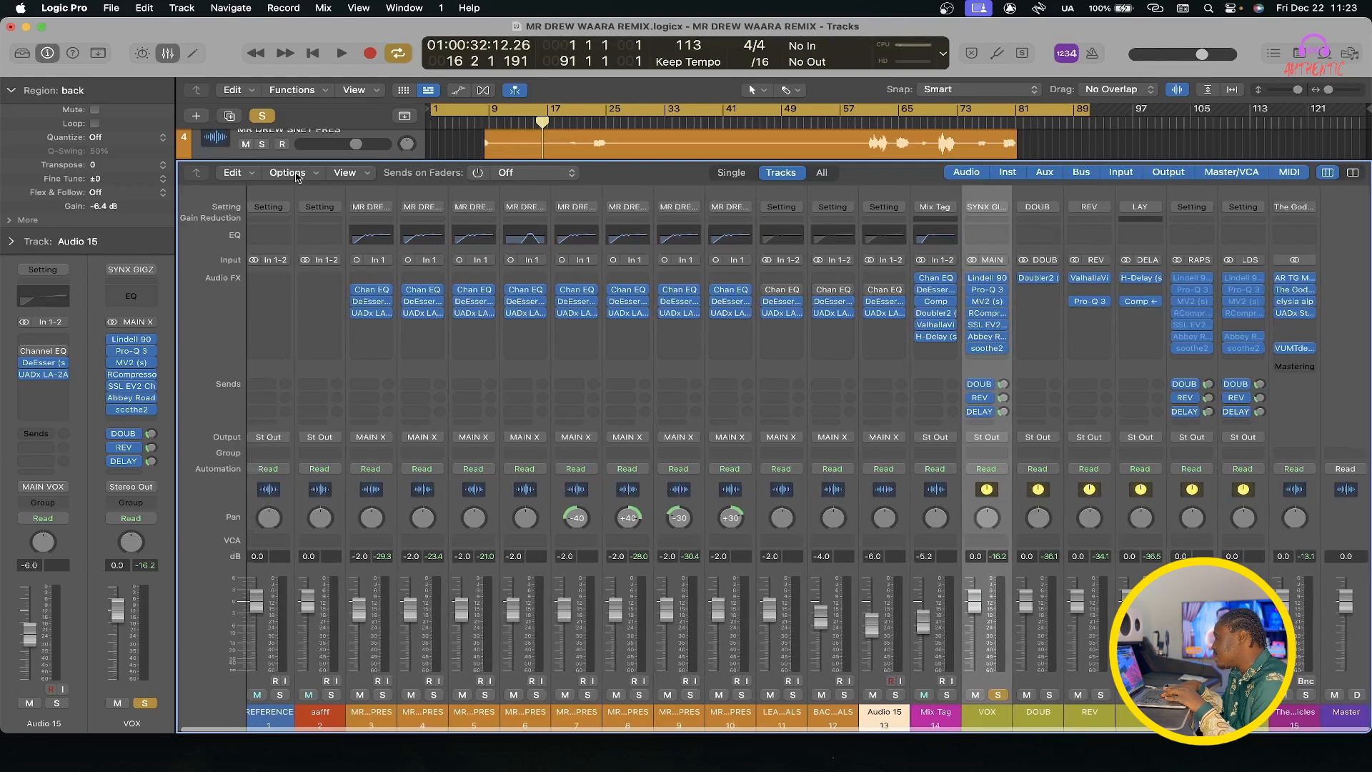
Step: Clear the active solo and select the LDS and RAPS bus channels in turn to review their plug-in chains
left_click(263, 117)
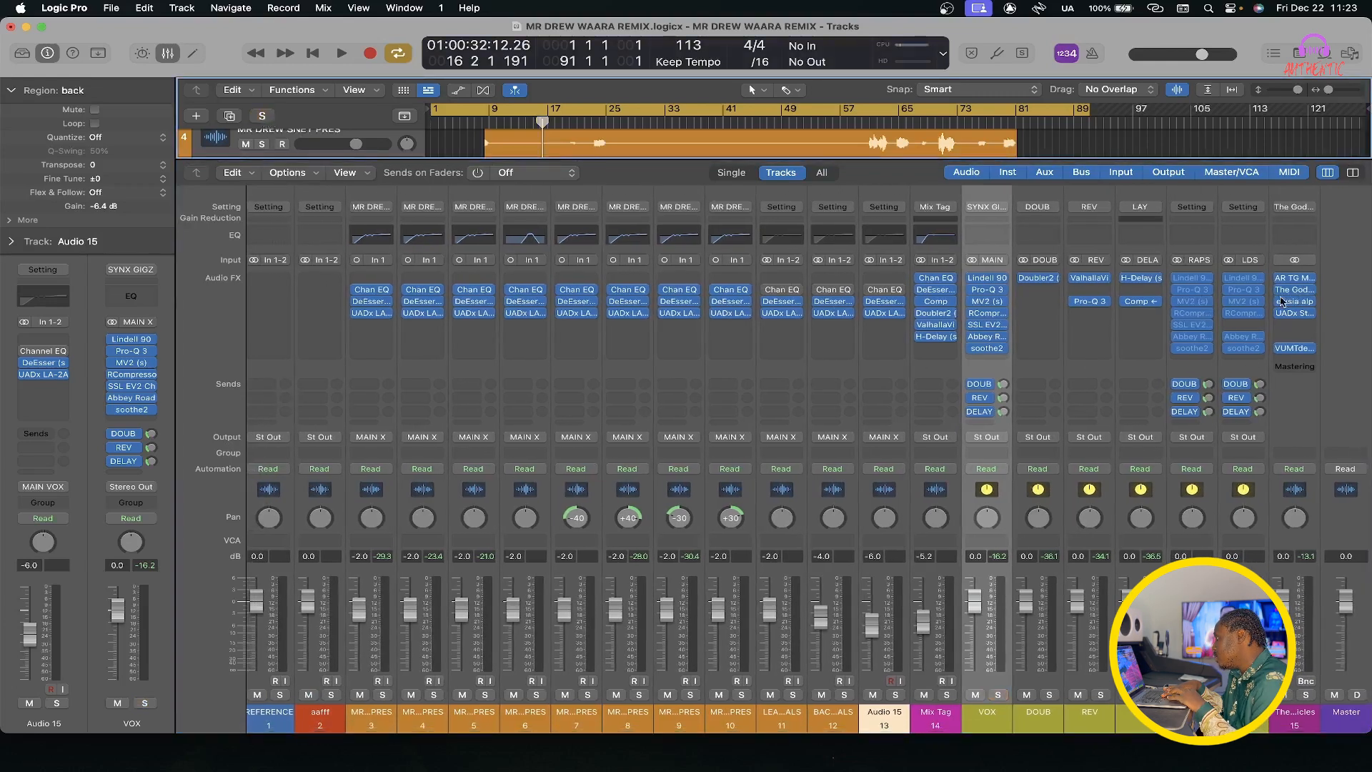
left_click(1183, 414)
left_click(1123, 390)
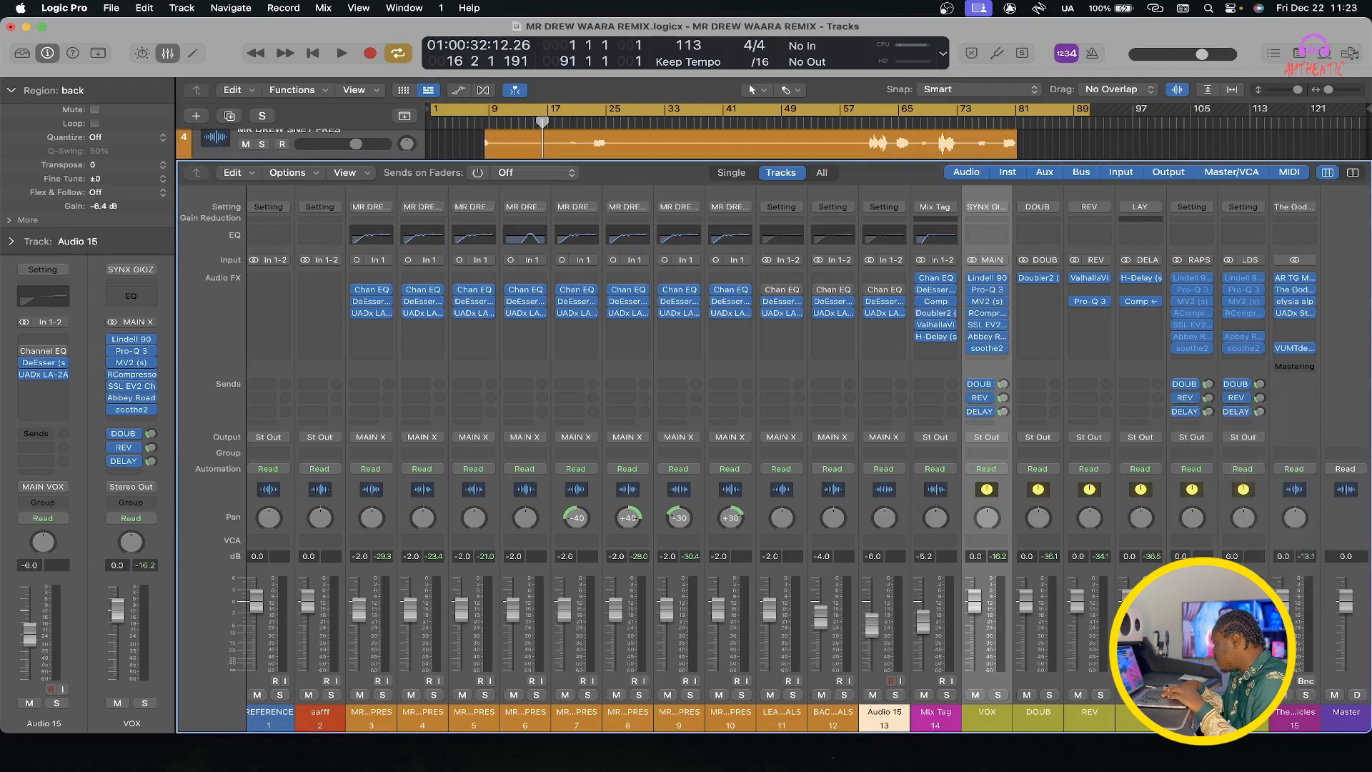
left_click(1243, 711)
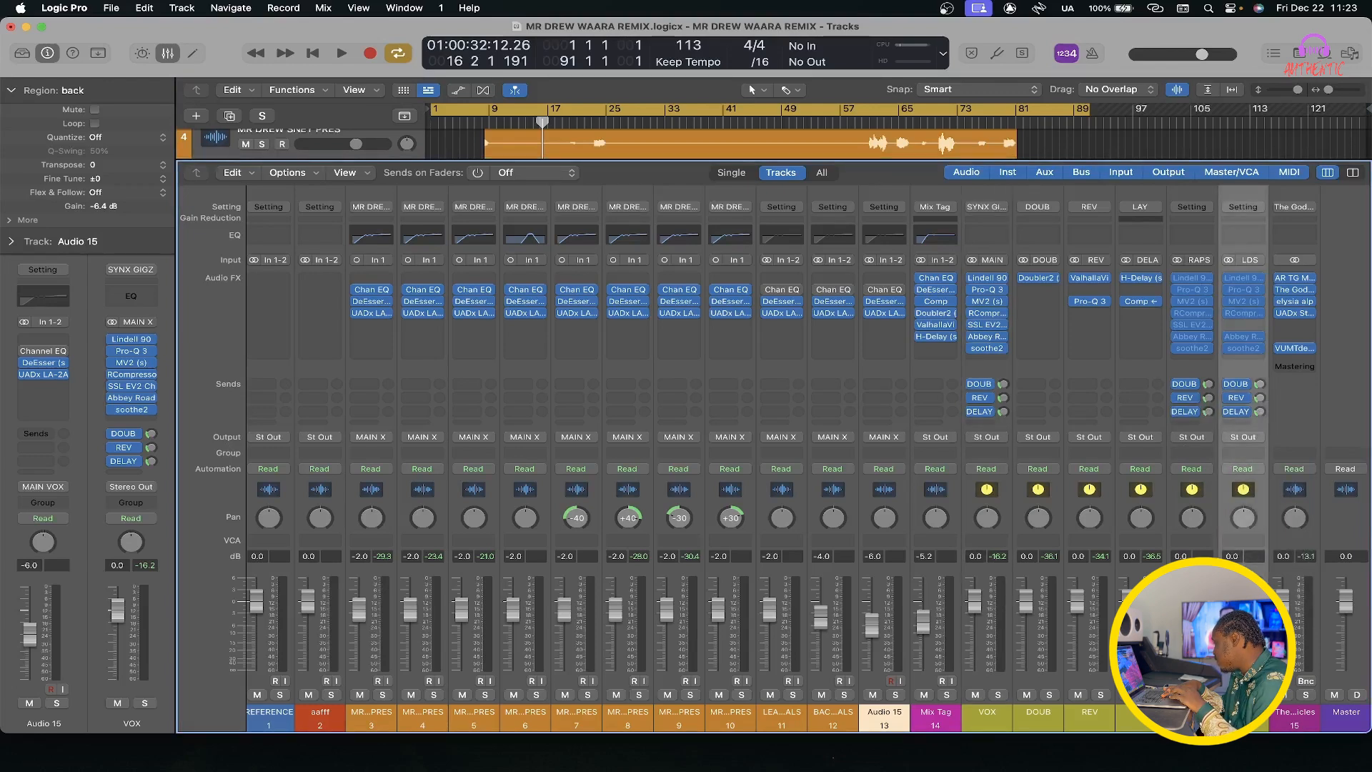
left_click(1192, 711)
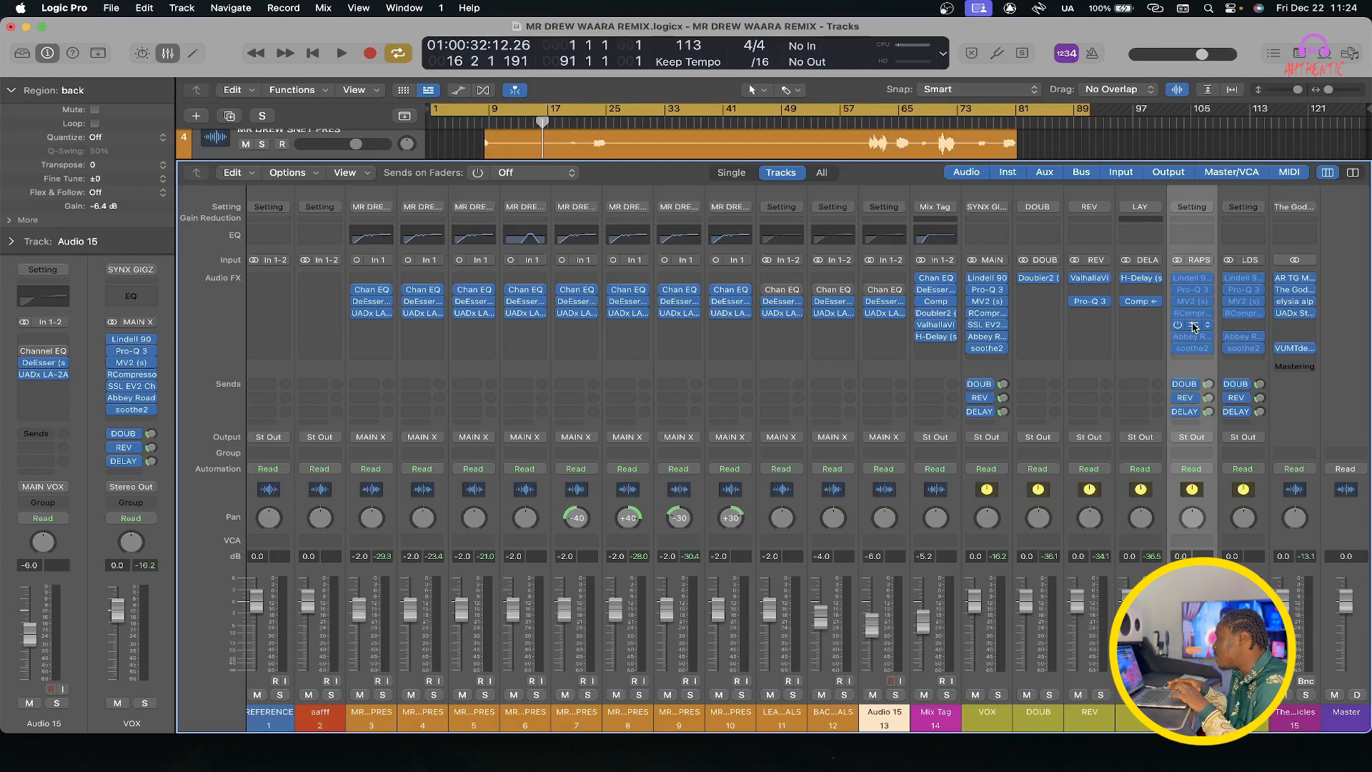
Step: Open AR TG Mastering on The God Particles channel beside the track arrangement and place the playhead at about bar 6
left_click(1297, 280)
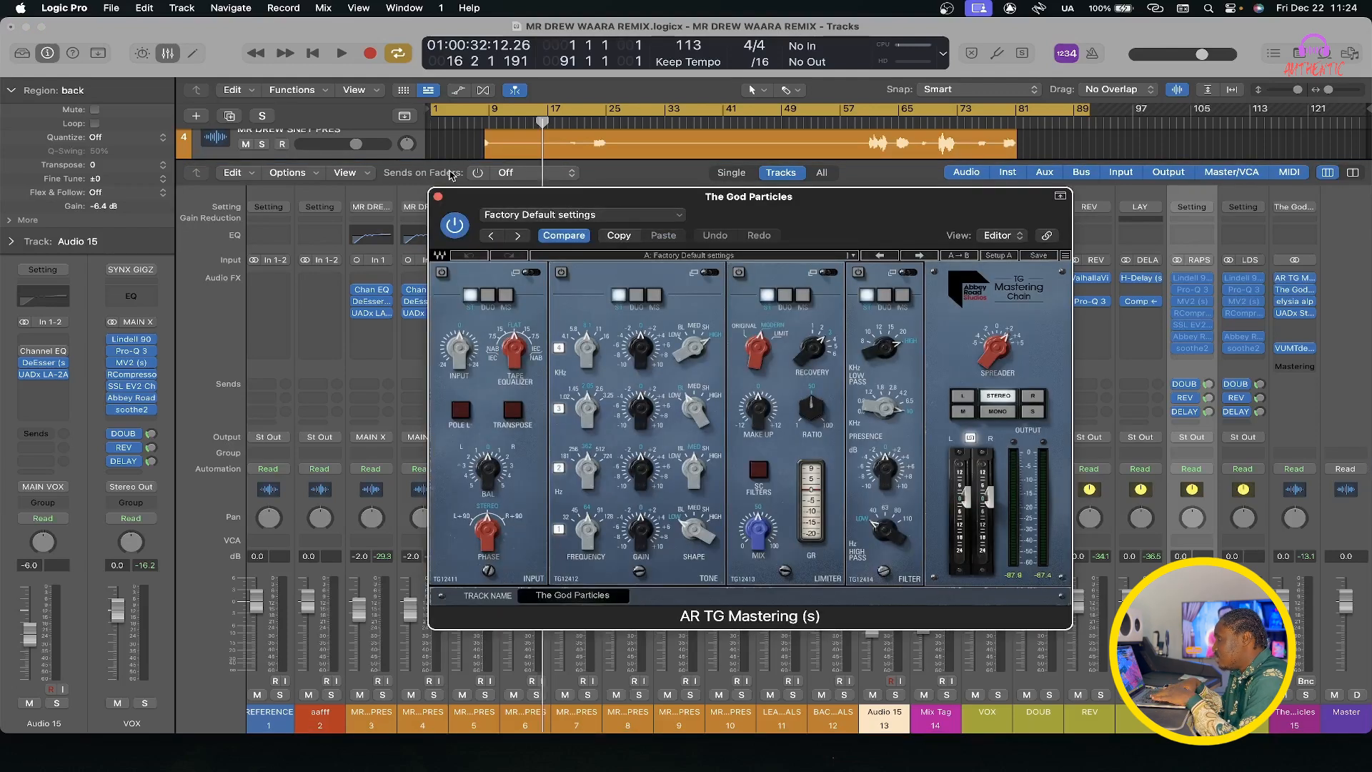
key("x")
left_click_drag(505, 197, 715, 166)
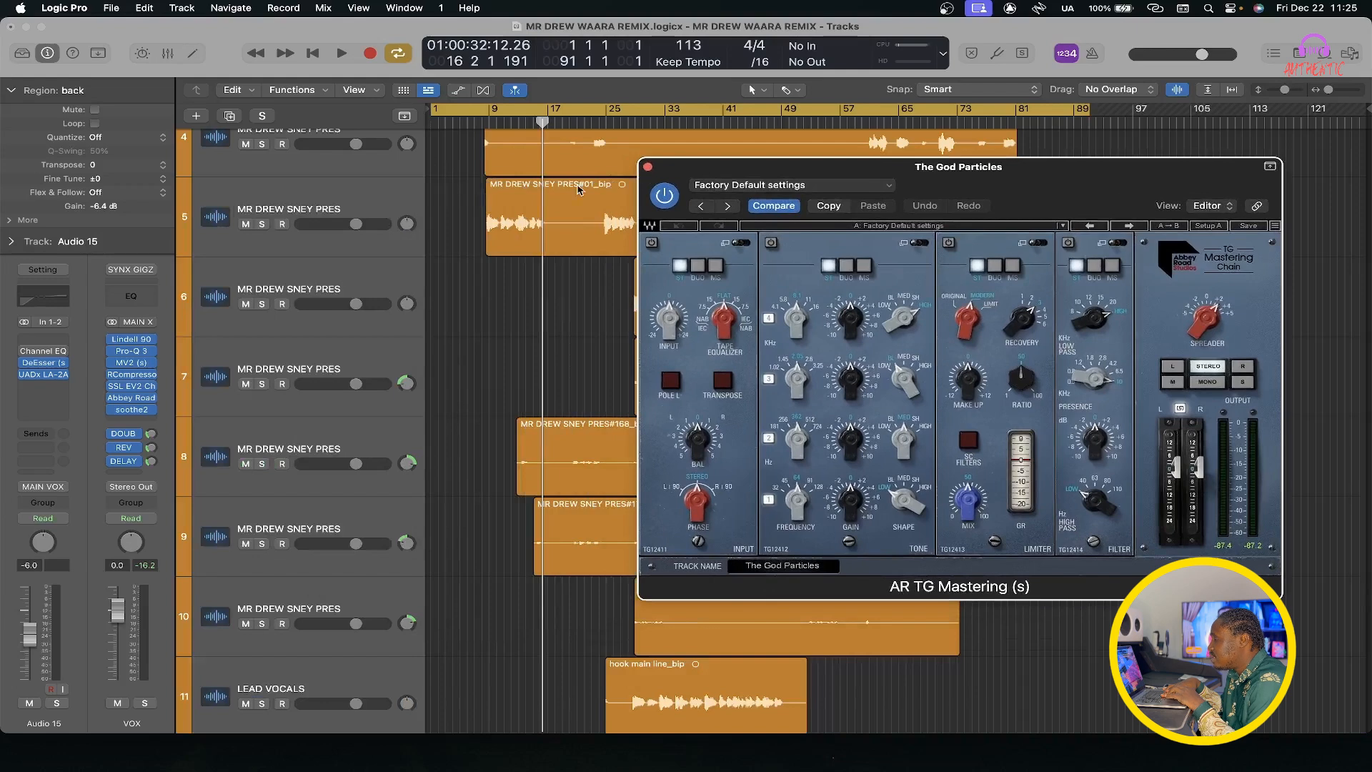
scroll(474, 165, "up", 5)
left_click(466, 123)
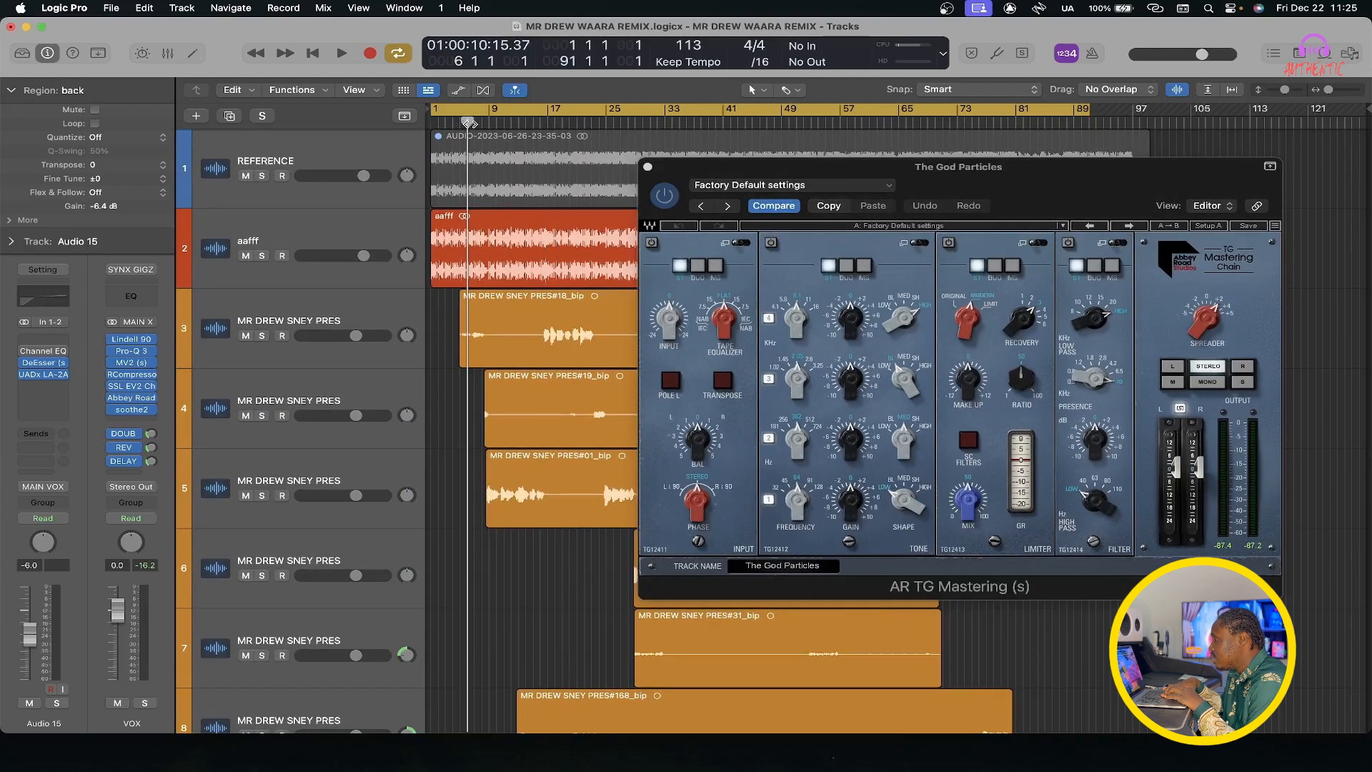
Step: Play the full mix and examine the Spreader in AR TG Mastering, then stop playback
key("space")
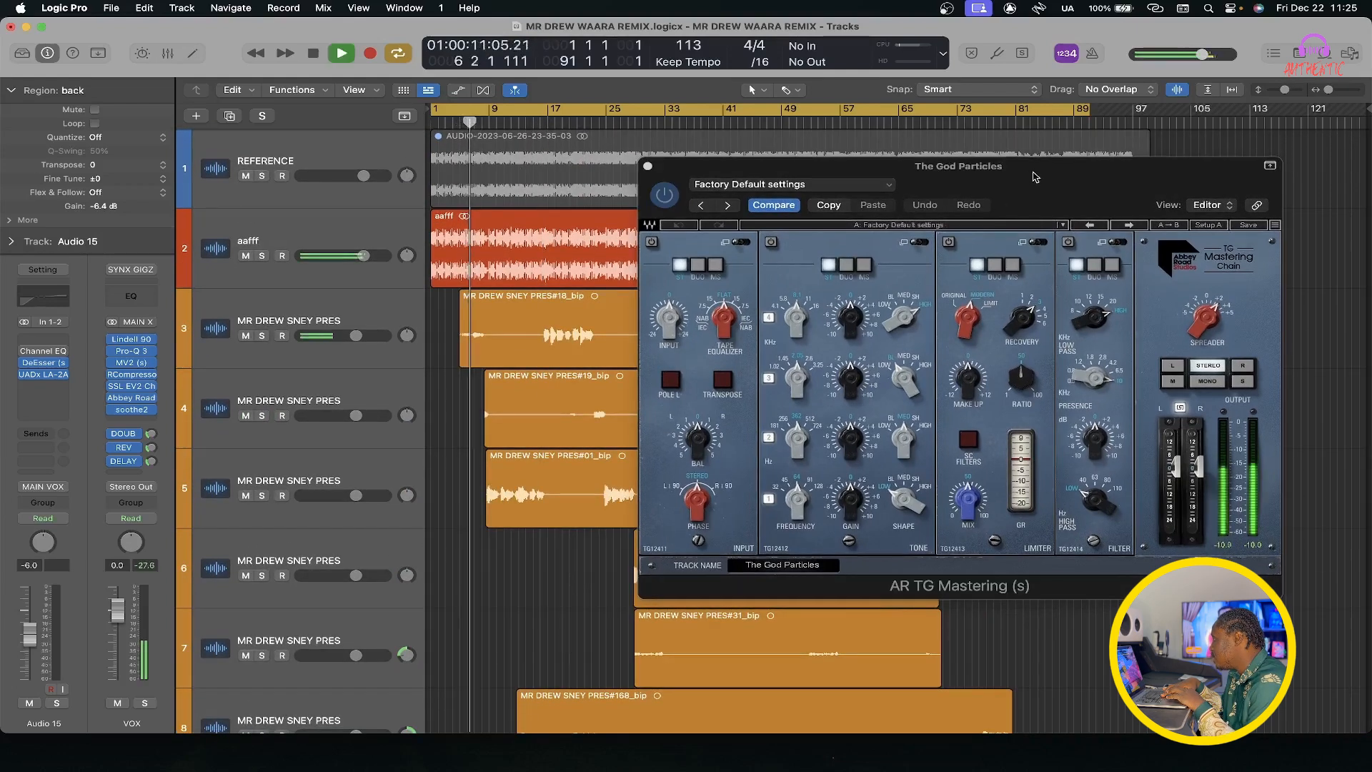
left_click(1211, 320)
left_click(1209, 320)
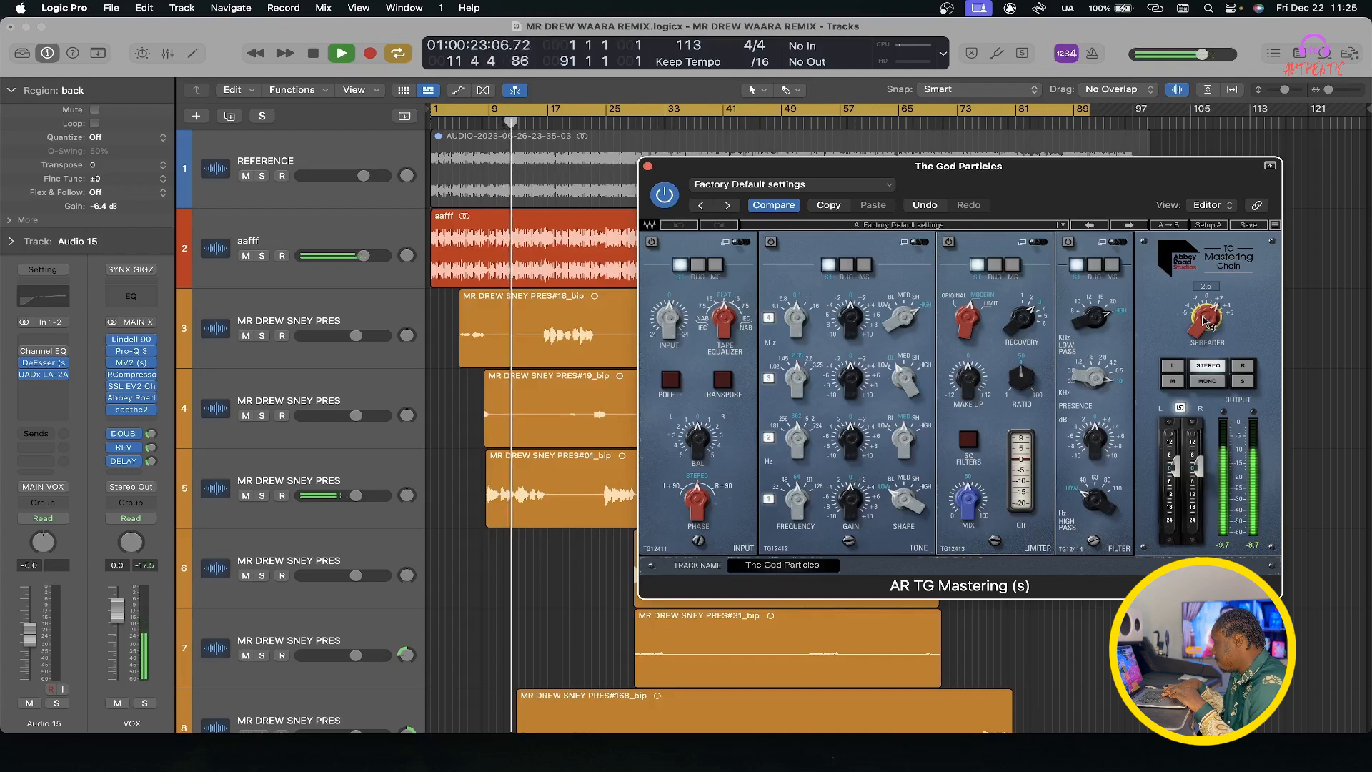
key("space")
Step: Bypass and re-enable AR TG Mastering during playback to compare the mix, then return to the mixer and close the plug-in
left_click(663, 194)
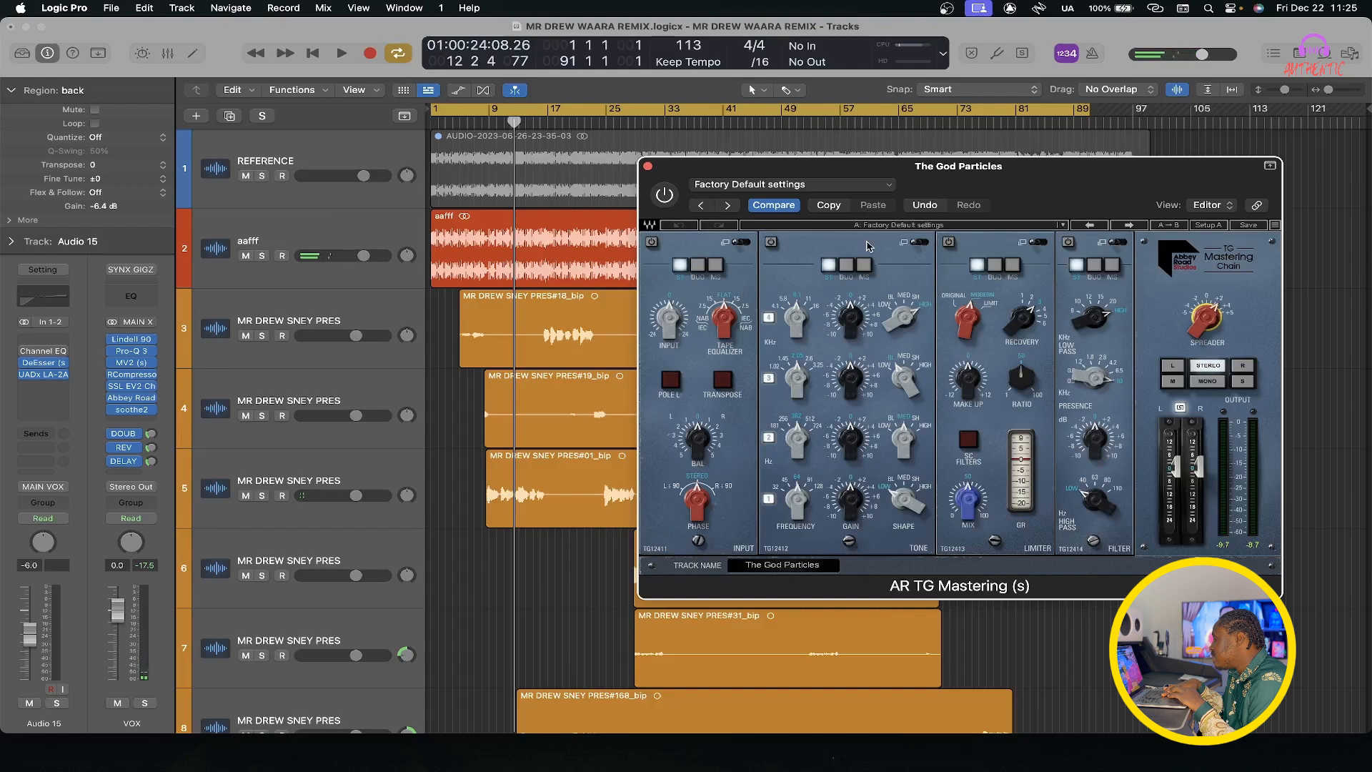
key("space")
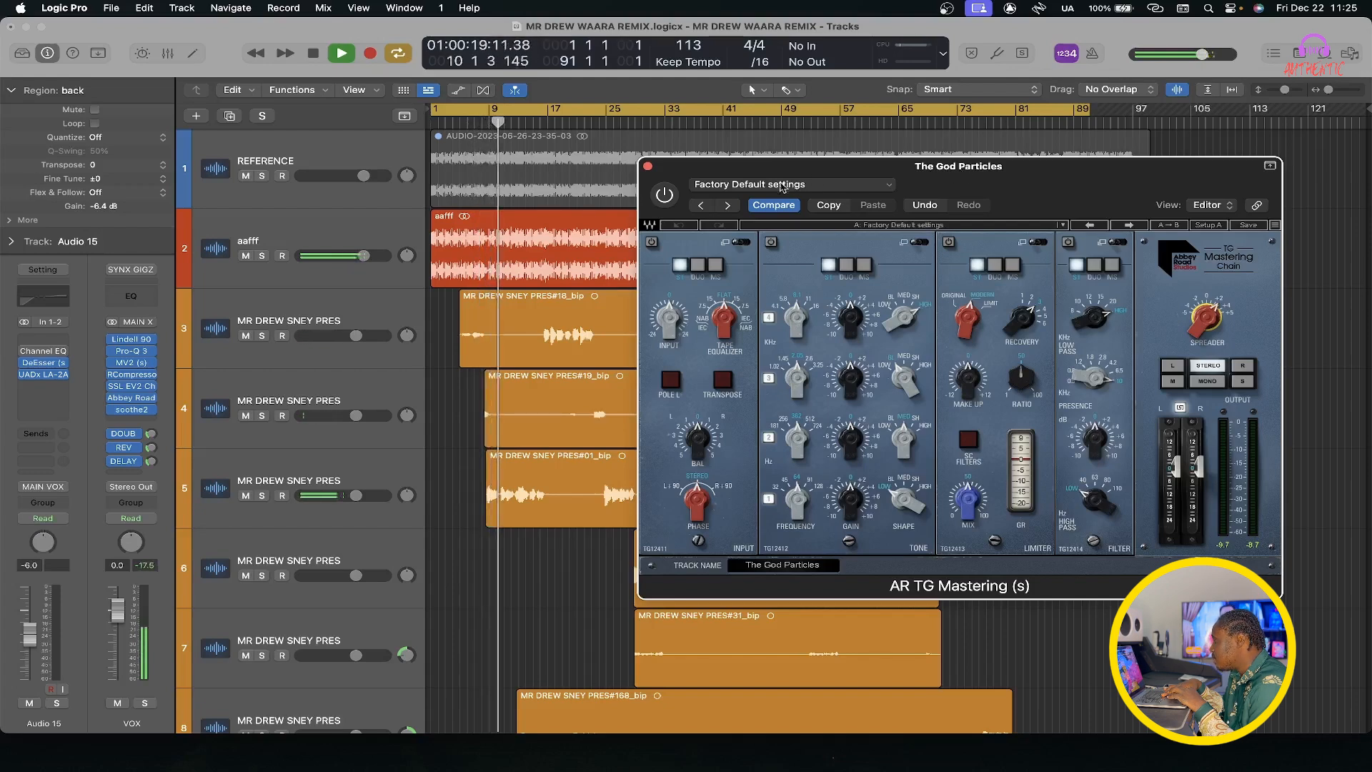
left_click(665, 196)
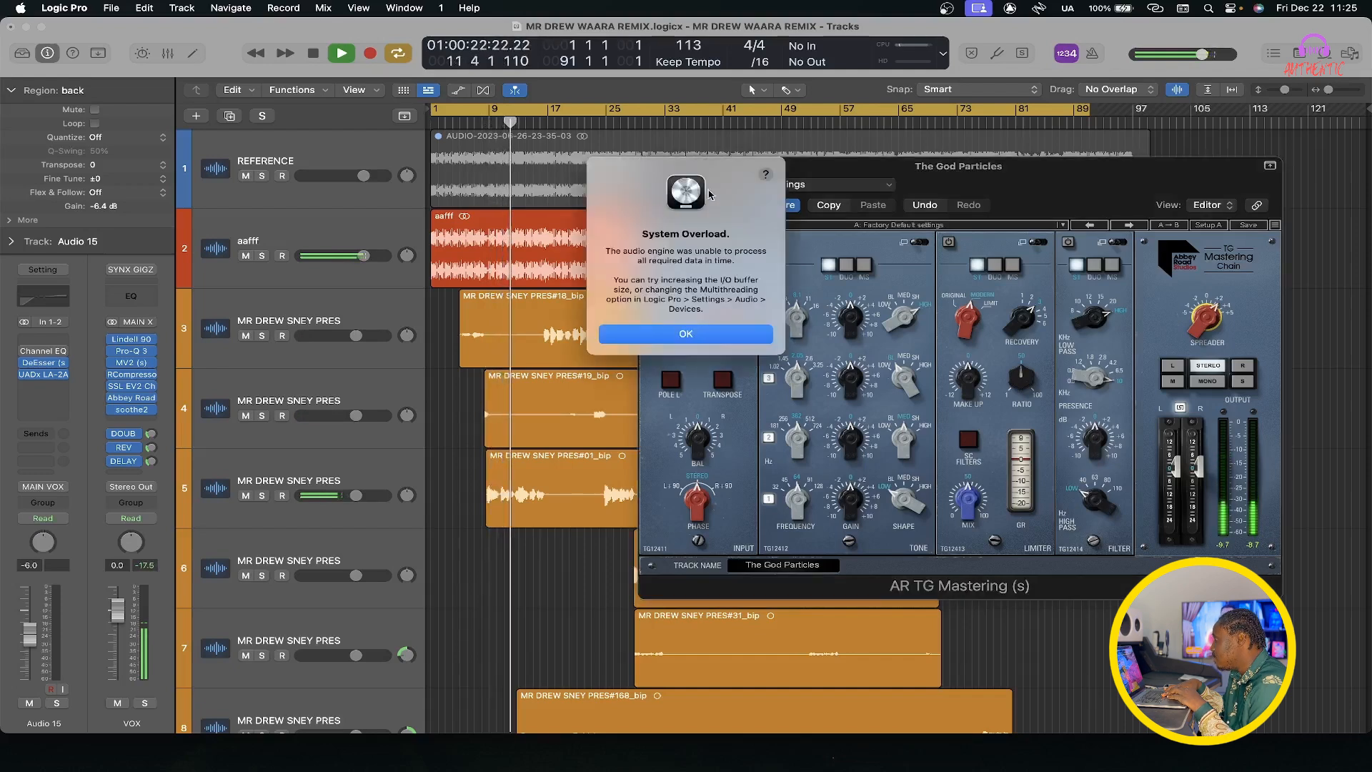
left_click(684, 334)
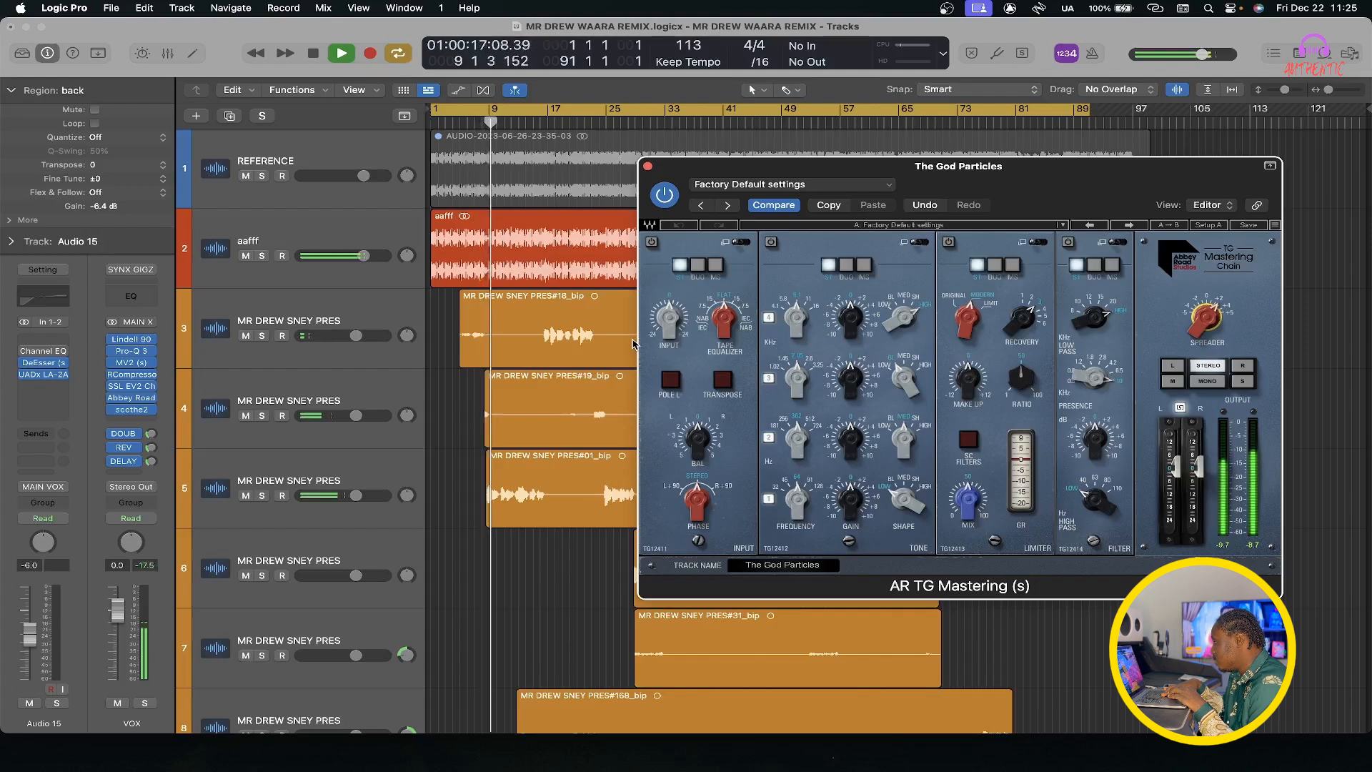
key("space")
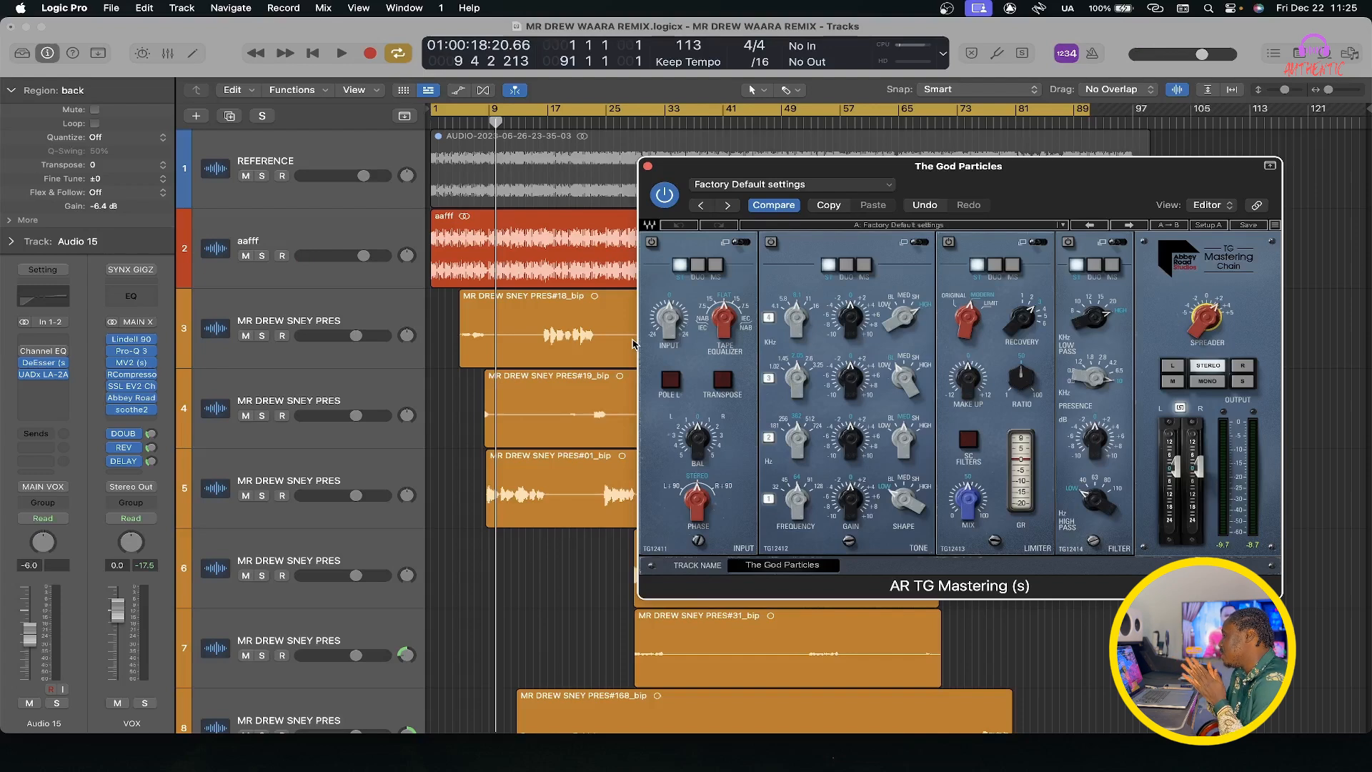
key("x")
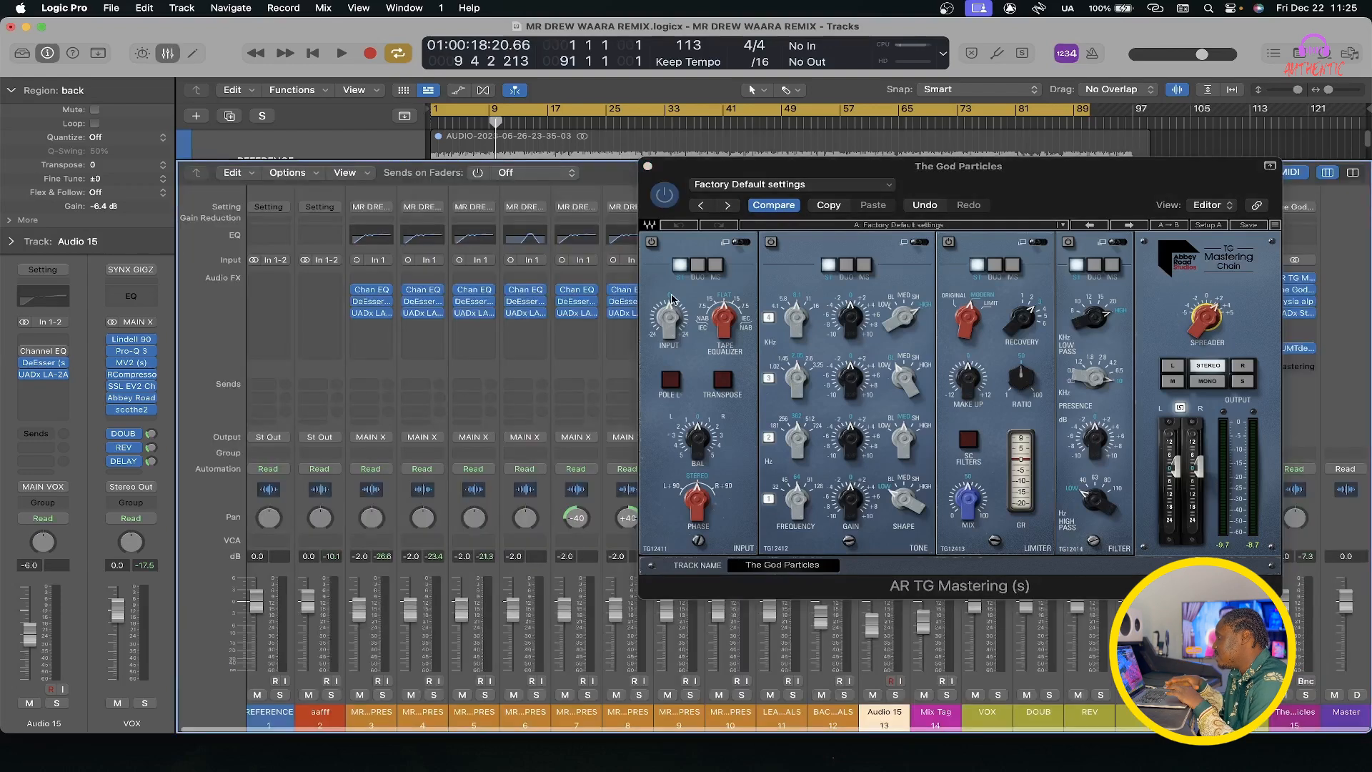
left_click(648, 167)
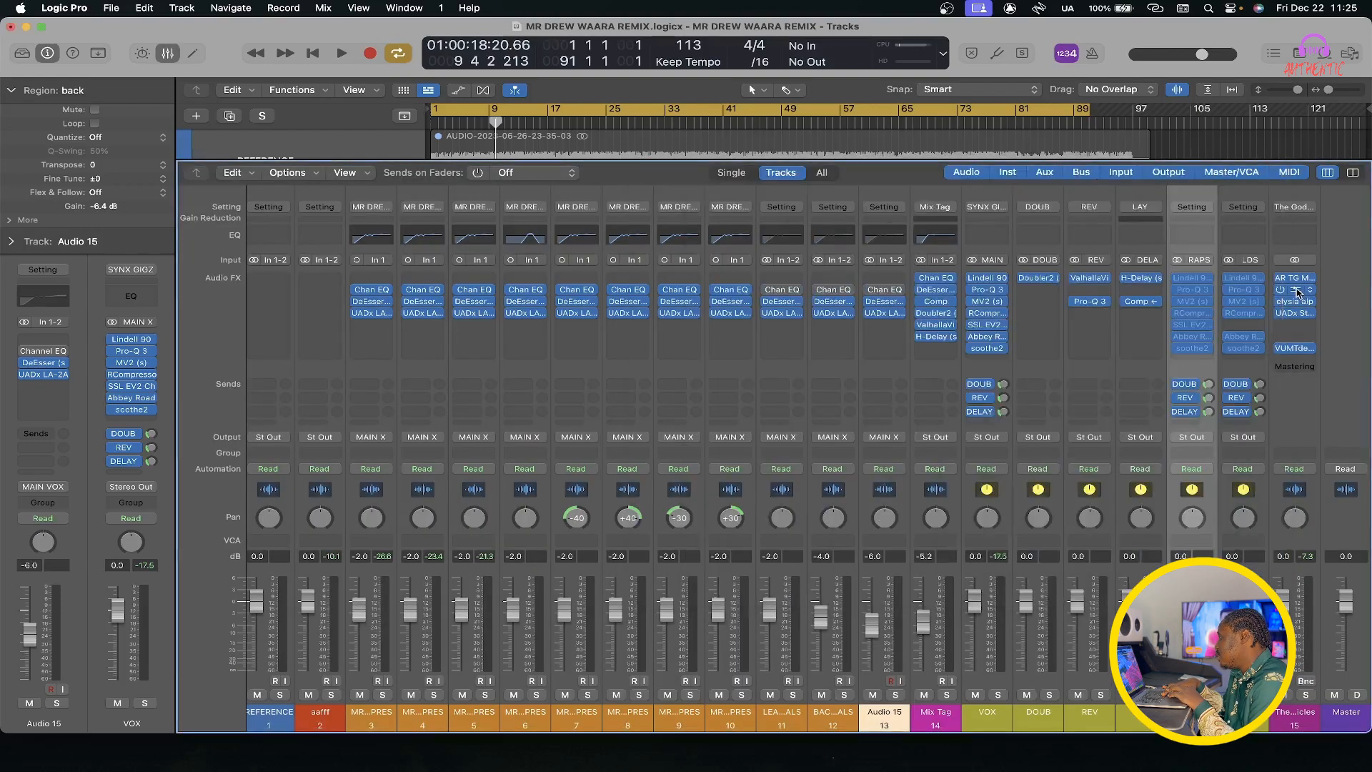
Step: Open The God Particle plug-in, set its UI Scale to 100%, and play the mix to watch its meters
left_click(1297, 290)
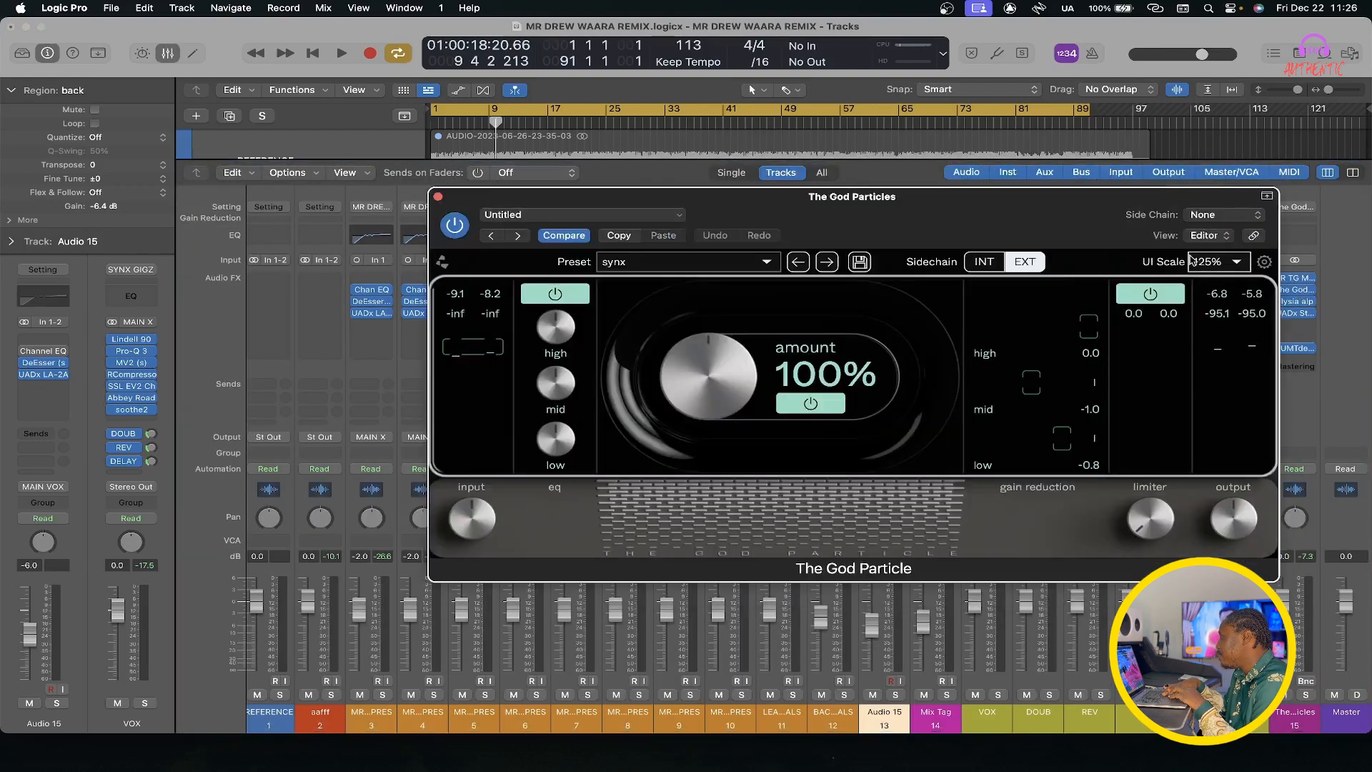
left_click(1215, 261)
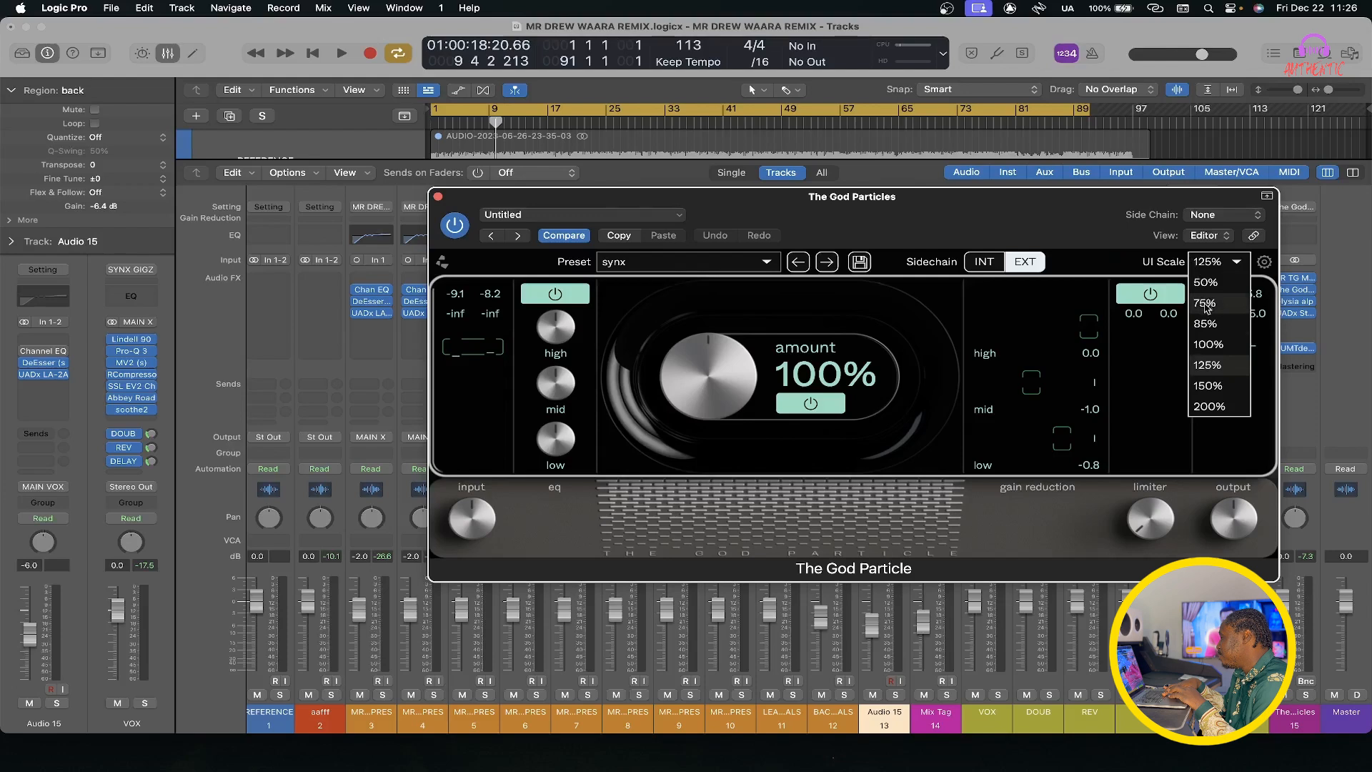
left_click(1207, 344)
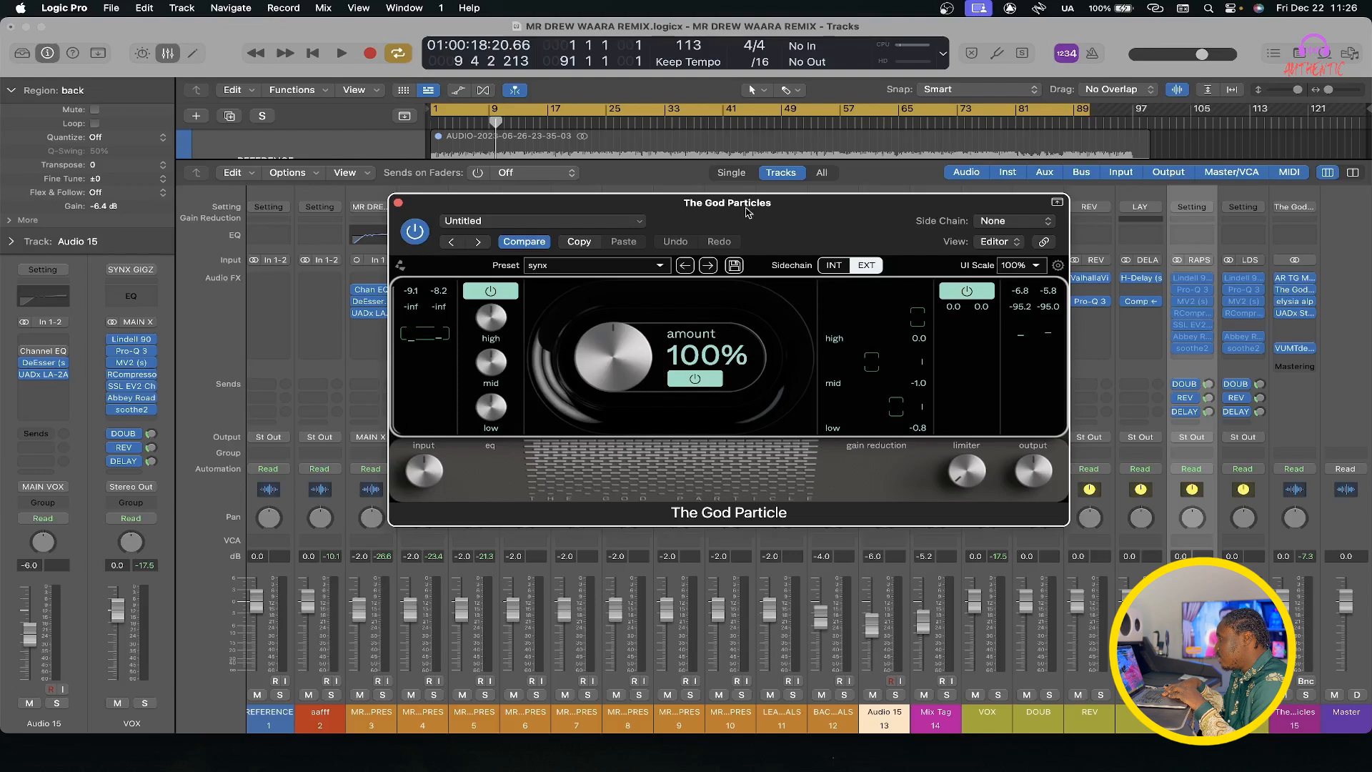
left_click_drag(747, 212, 772, 247)
key("space")
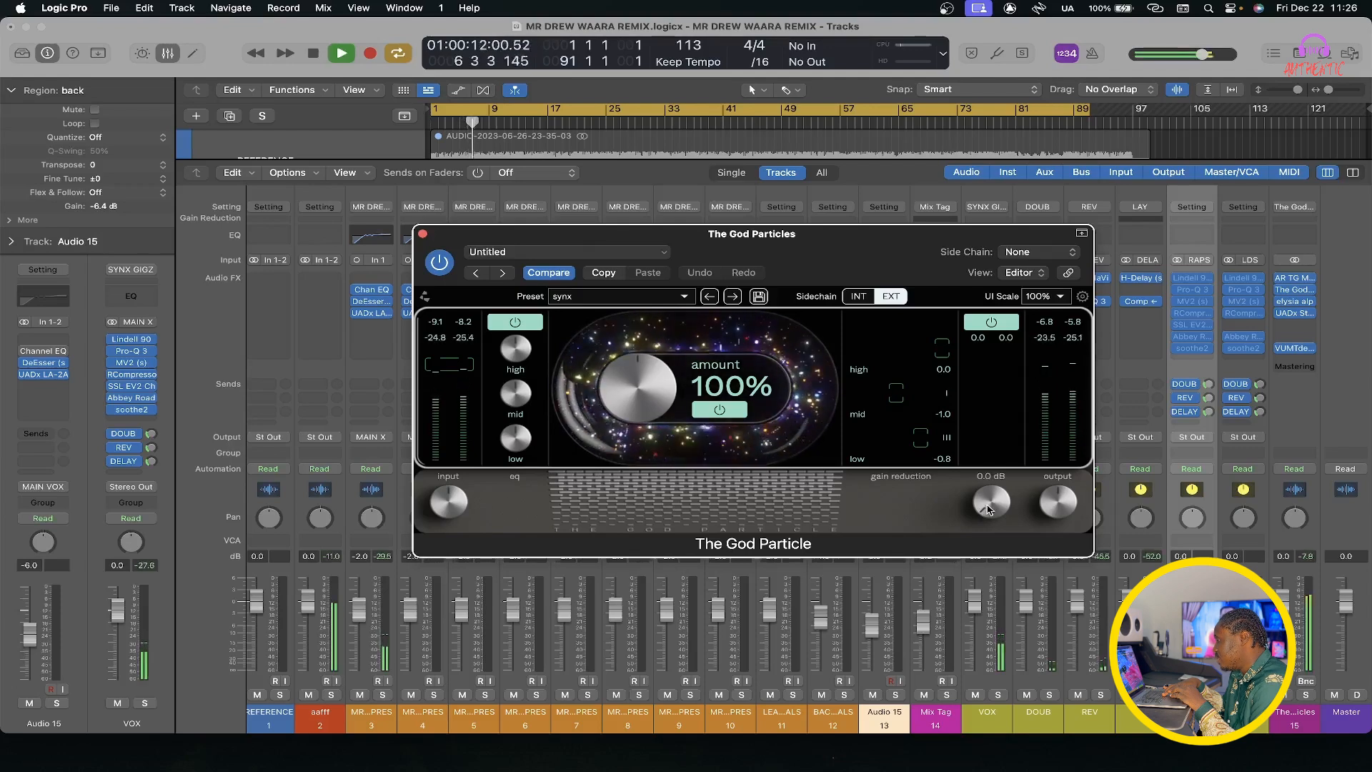
key("space")
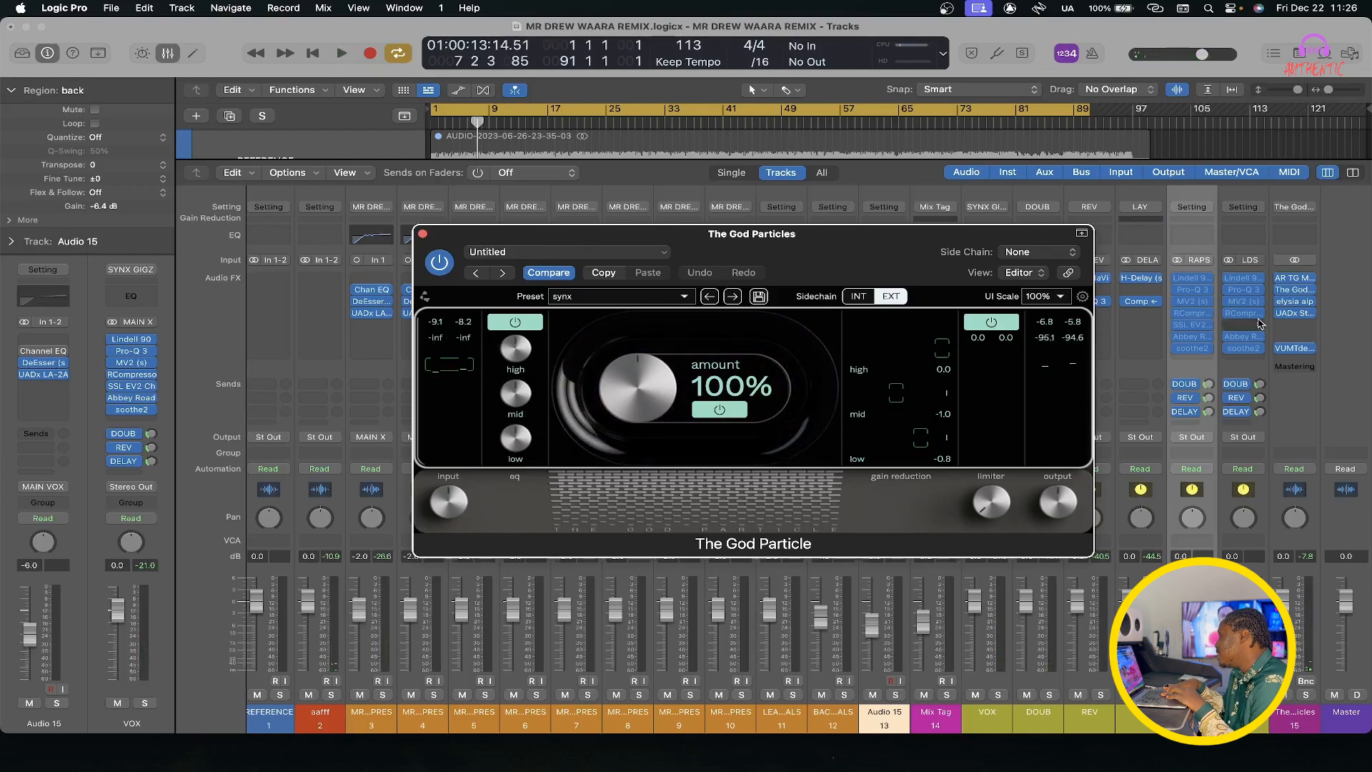
Step: Open elysia alpha master on The God Particles channel and examine its settings while playing part of the mix
mouse_move(1299, 306)
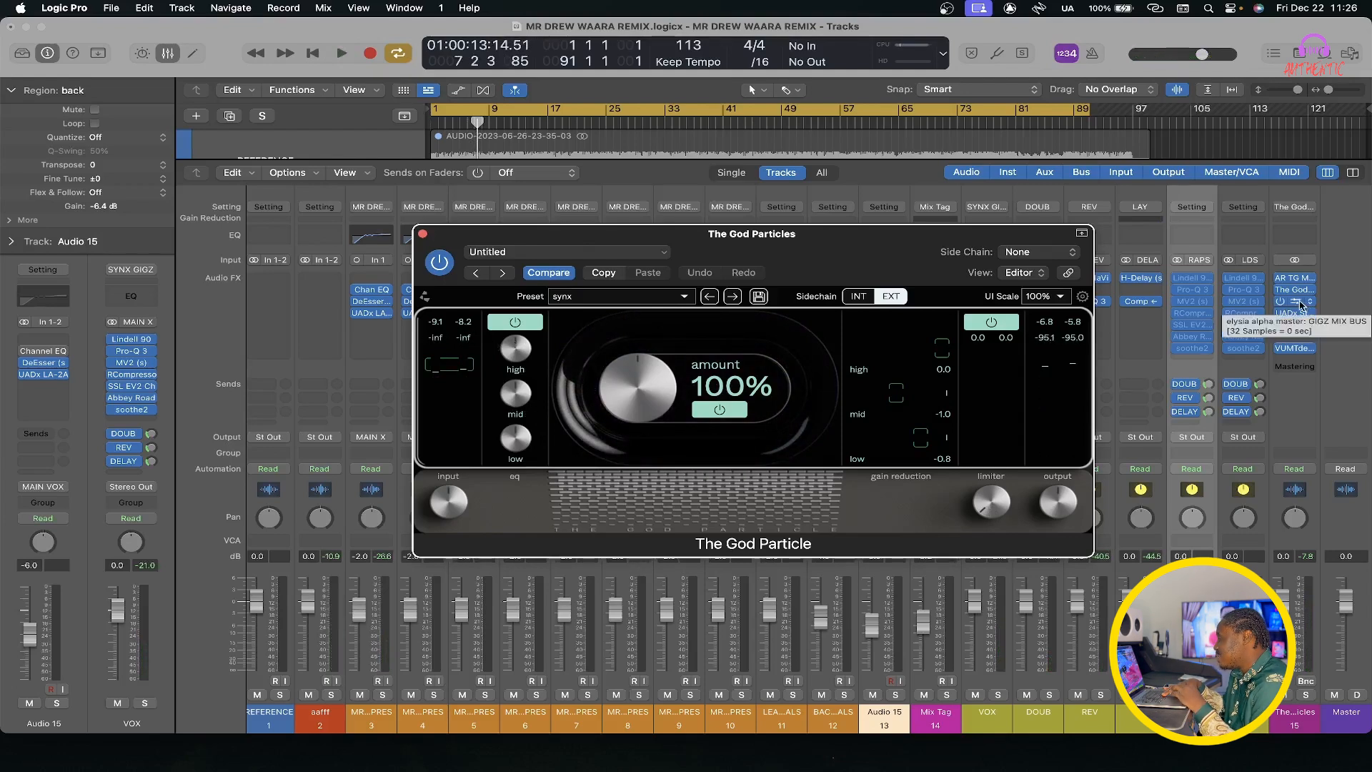
left_click(1300, 303)
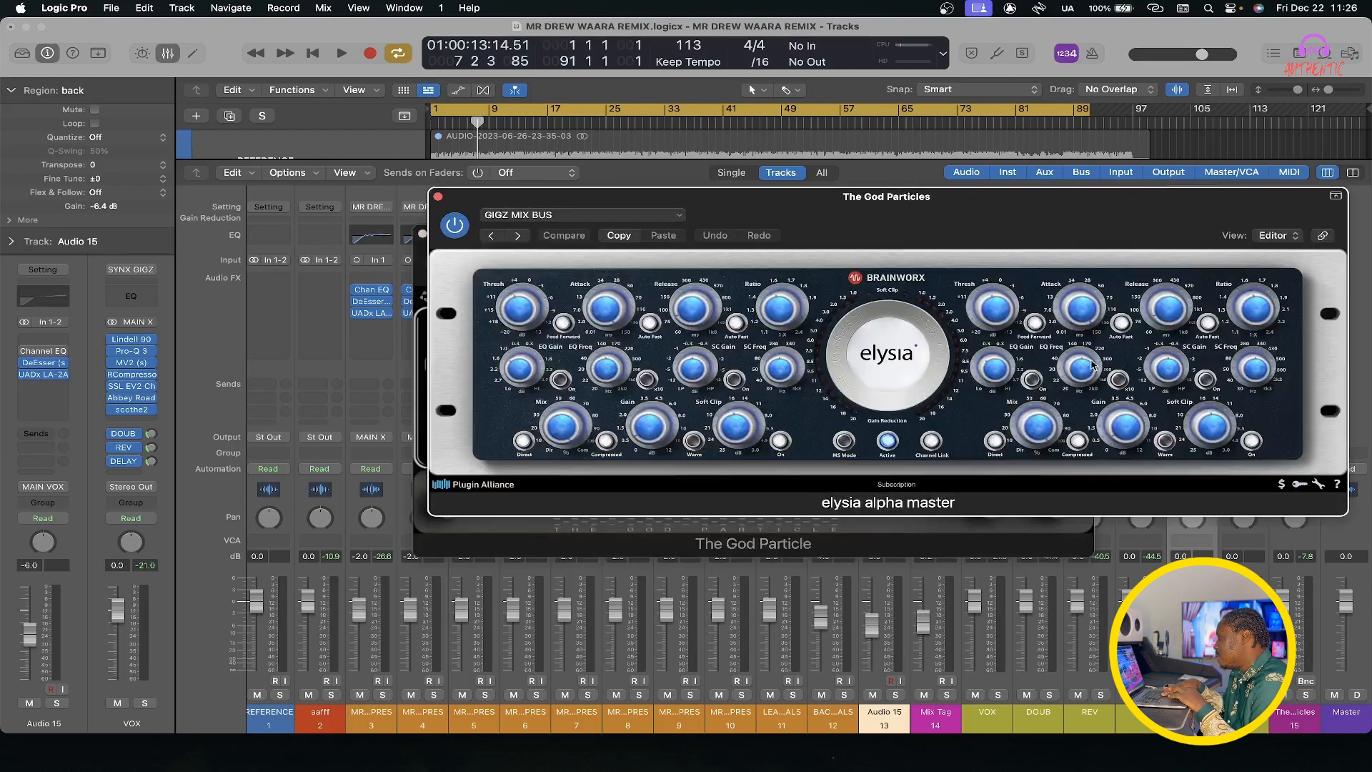
left_click_drag(951, 203, 739, 256)
key("space")
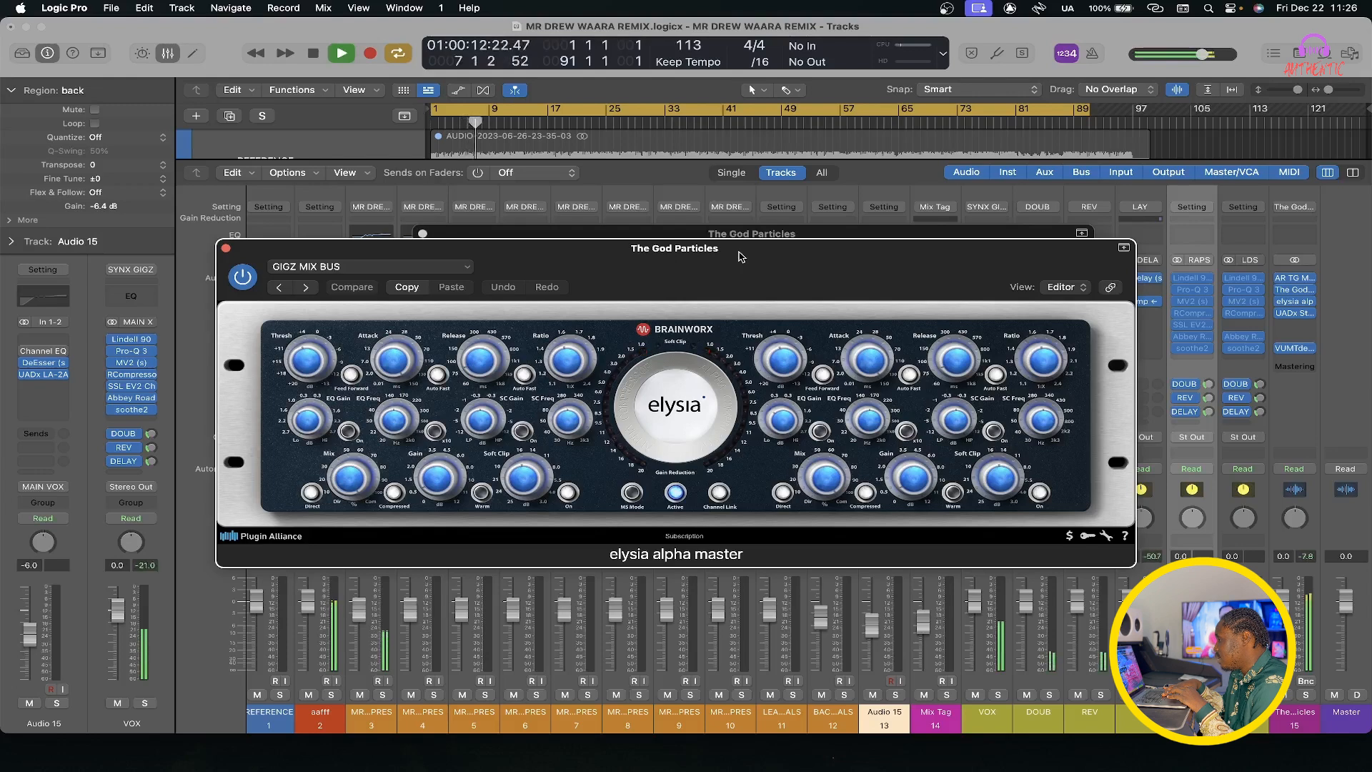
key("space")
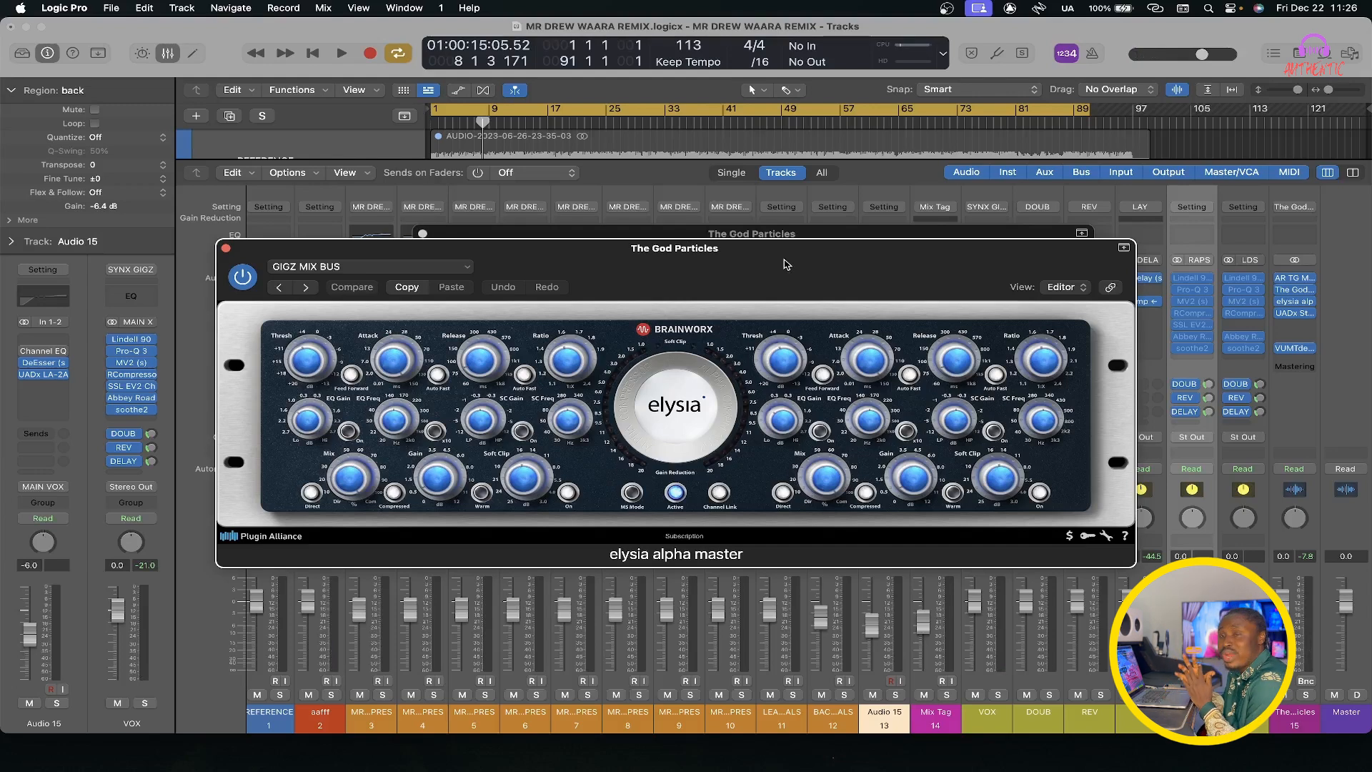
left_click_drag(786, 265, 786, 251)
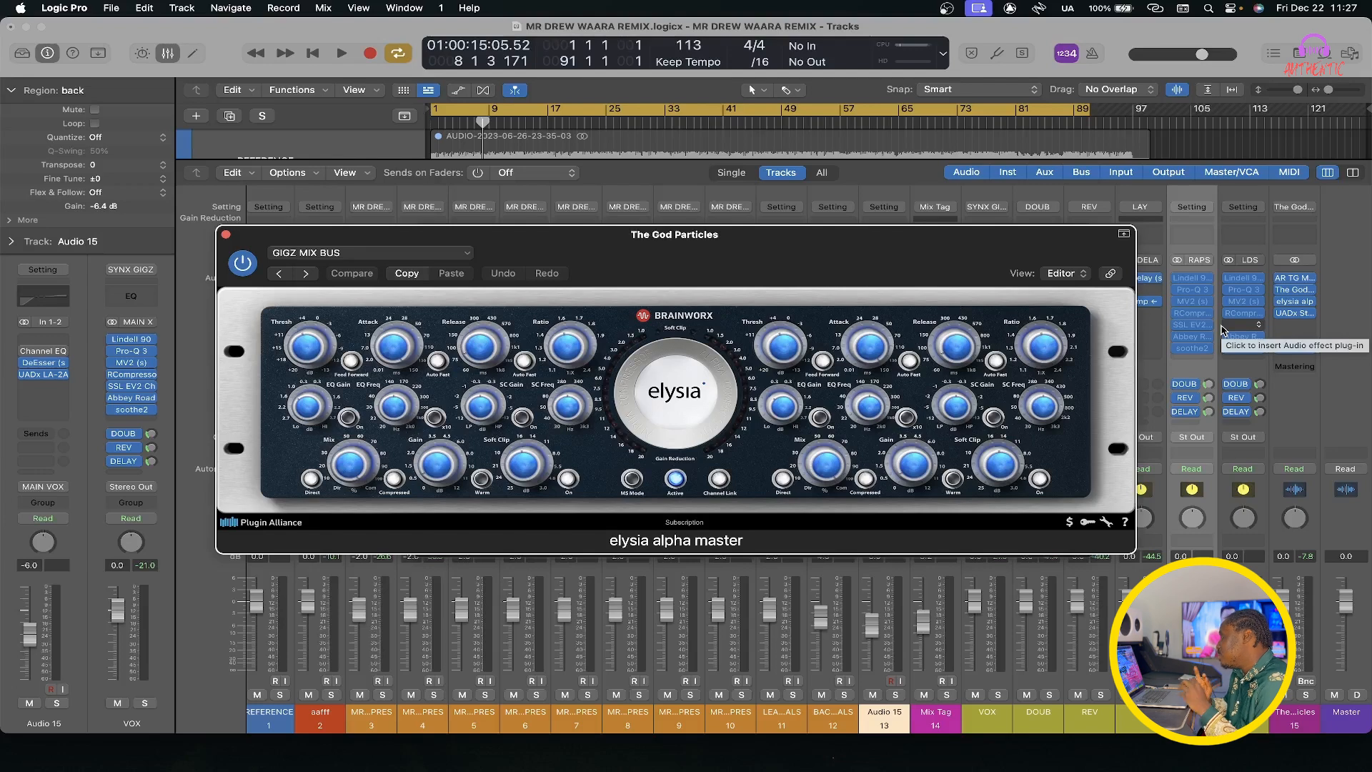
Step: Open the UADx Studer A800 Tape Recorder on The God Particles channel and examine its settings during playback
left_click(1295, 314)
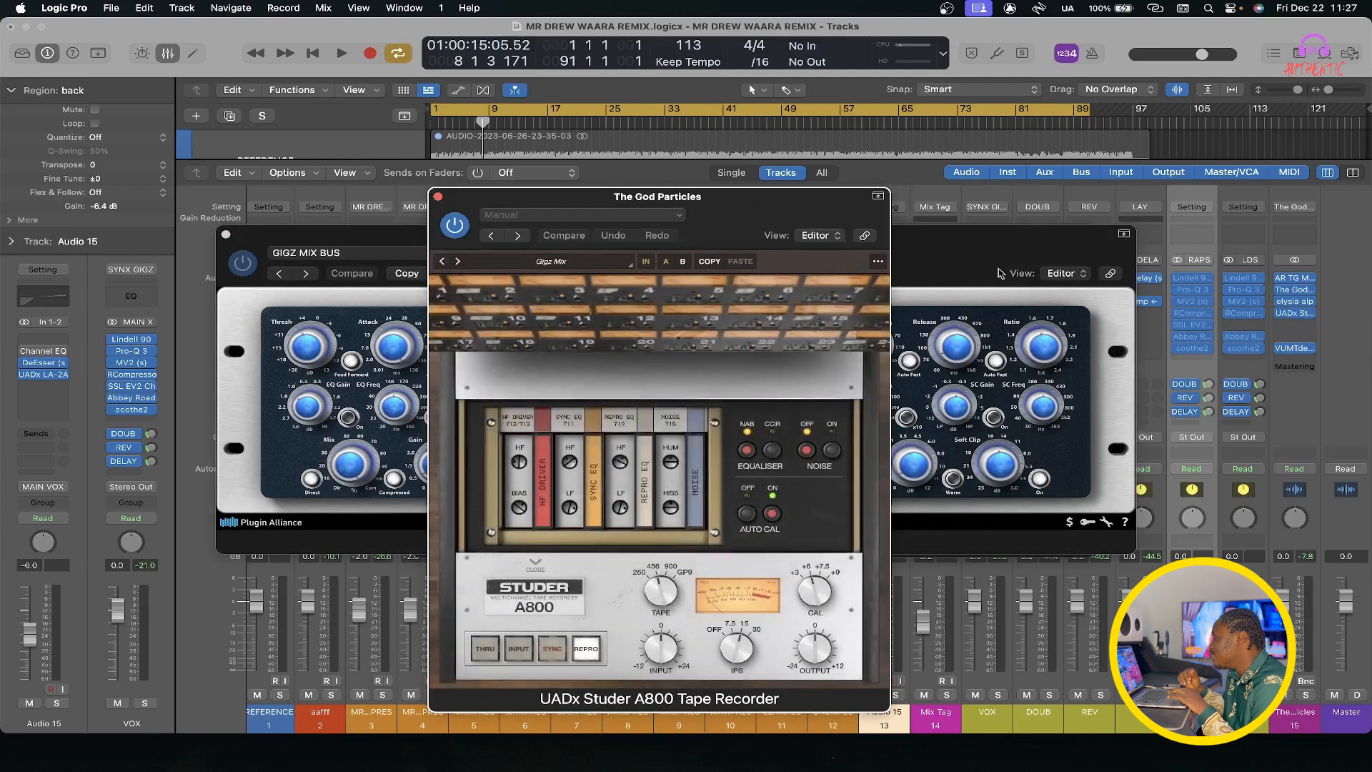
left_click_drag(735, 212, 863, 180)
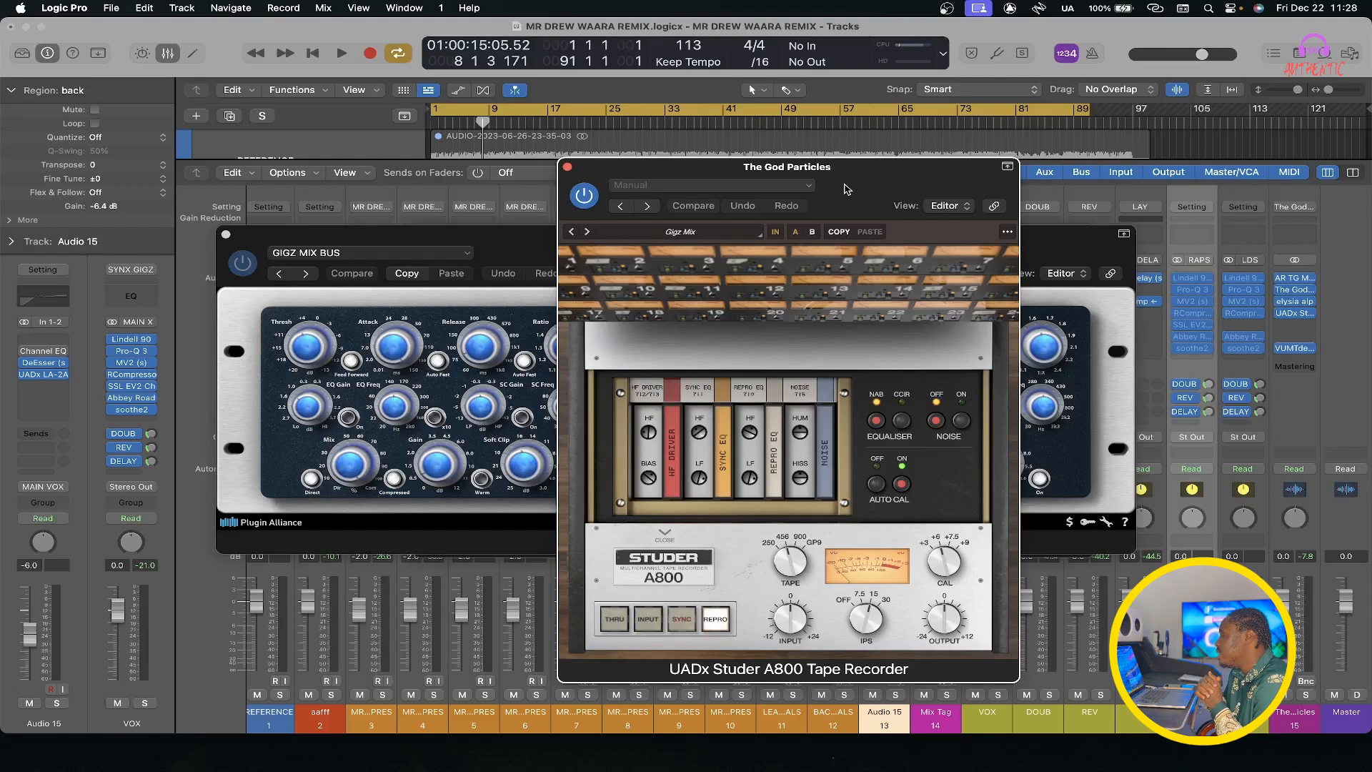
key("space")
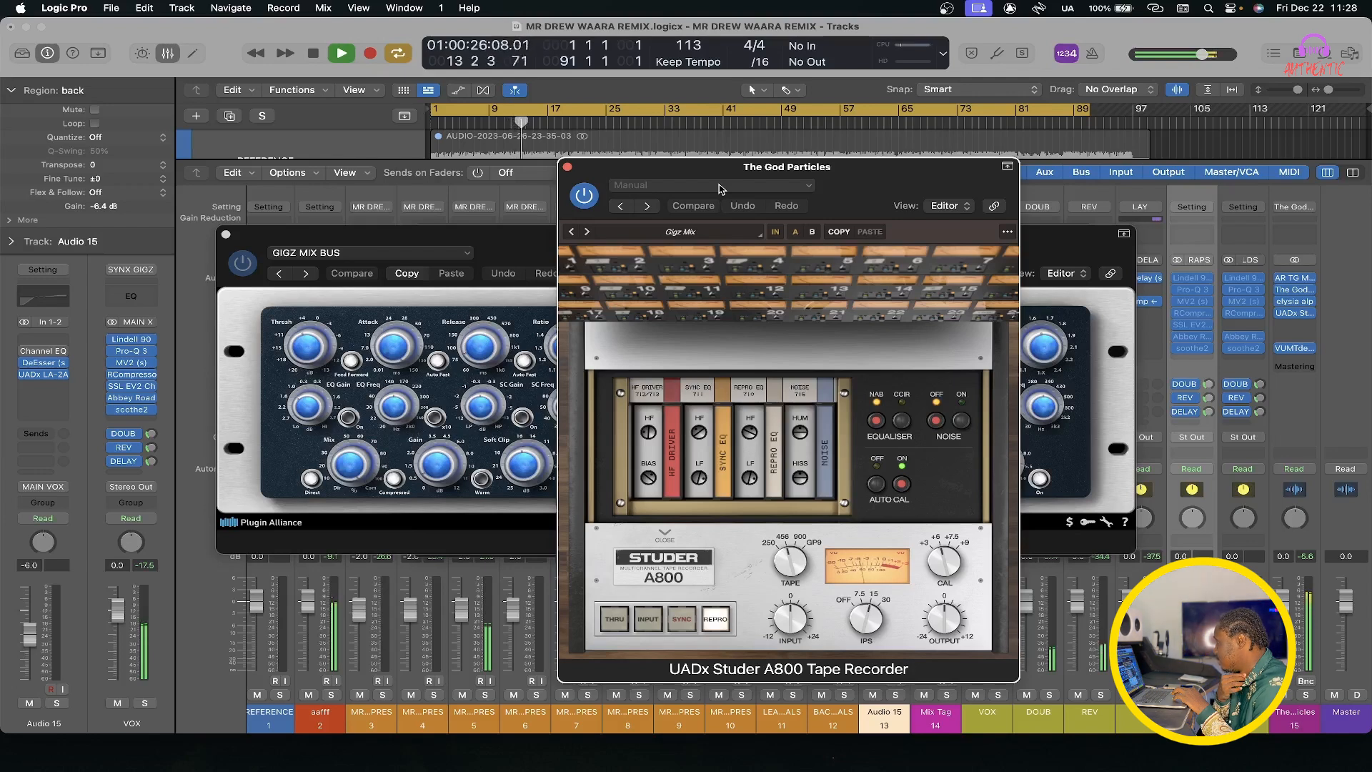
left_click(685, 335)
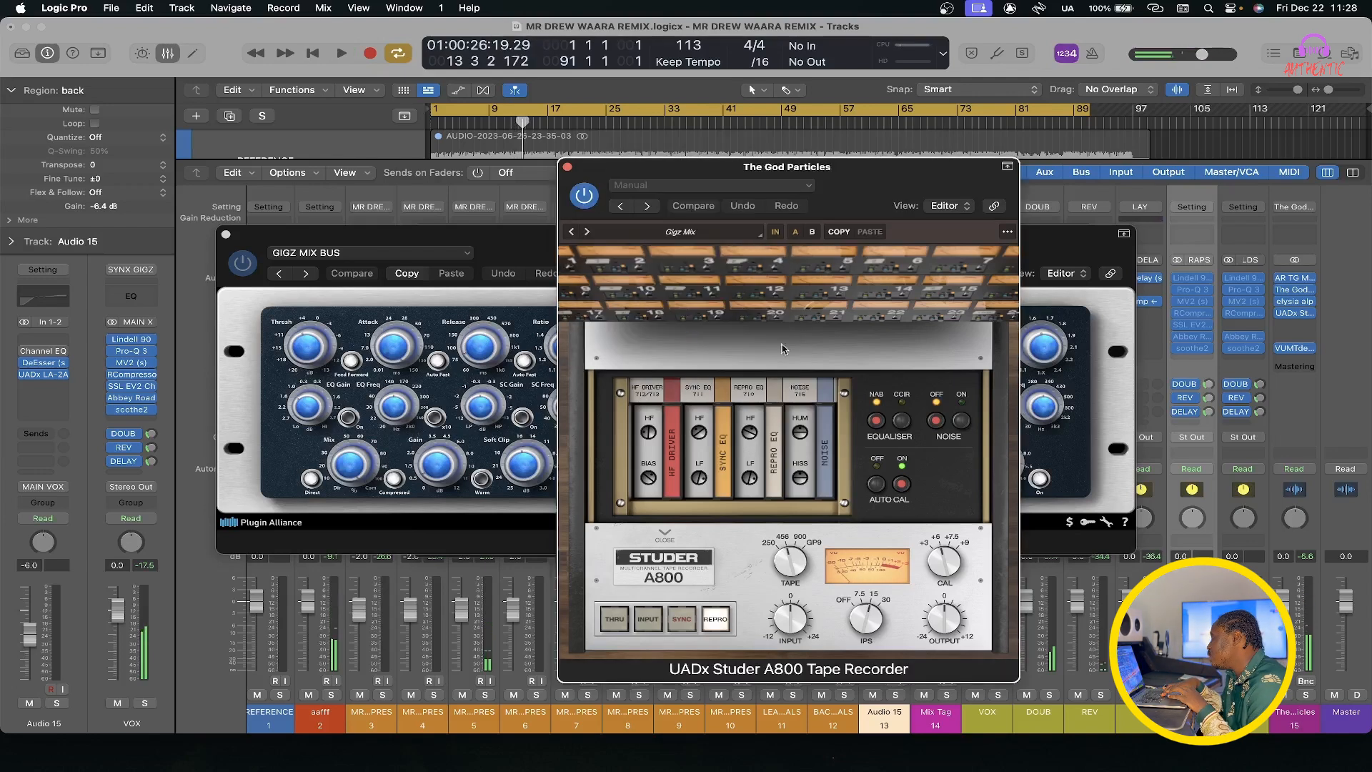
Step: Open VUMTdeluxe on The God Particles channel and play parts of the mix to watch its VU meters
left_click(1295, 348)
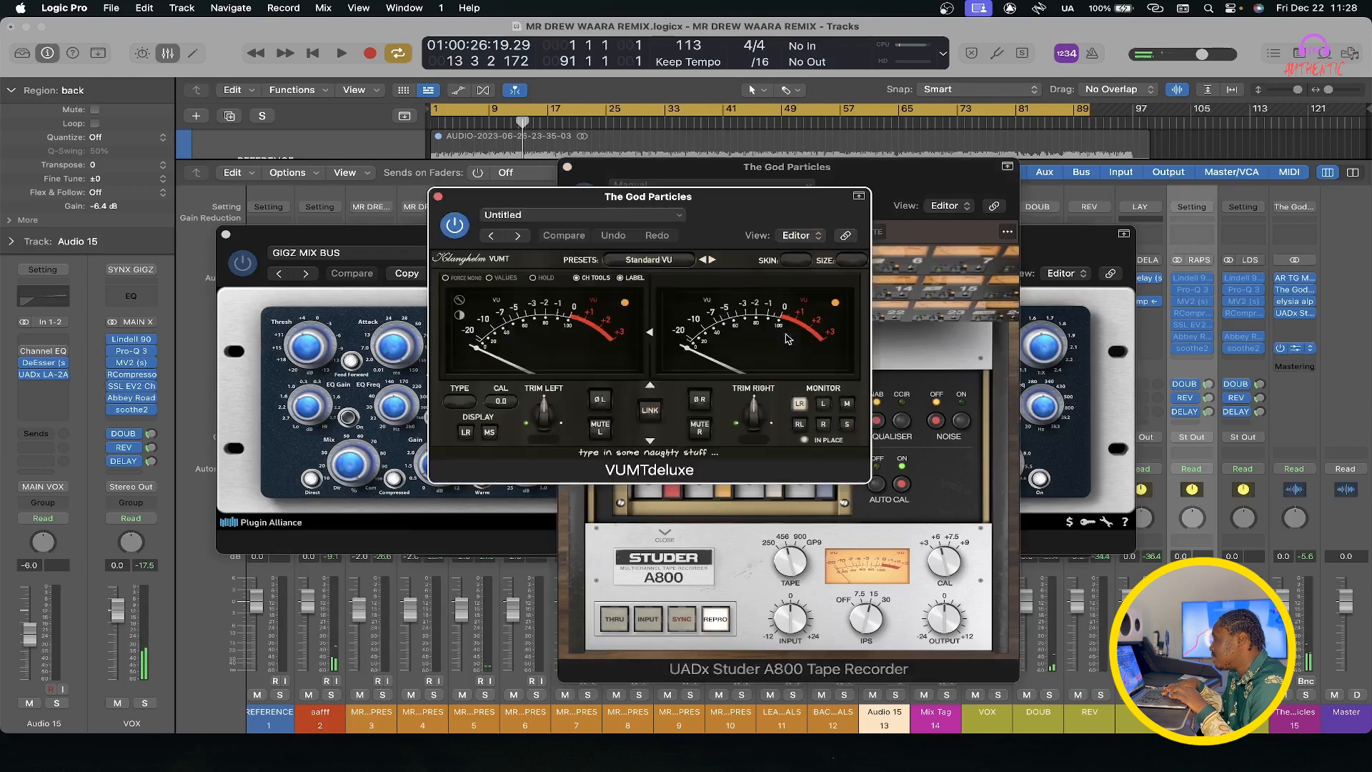
left_click_drag(723, 193, 680, 262)
key("space")
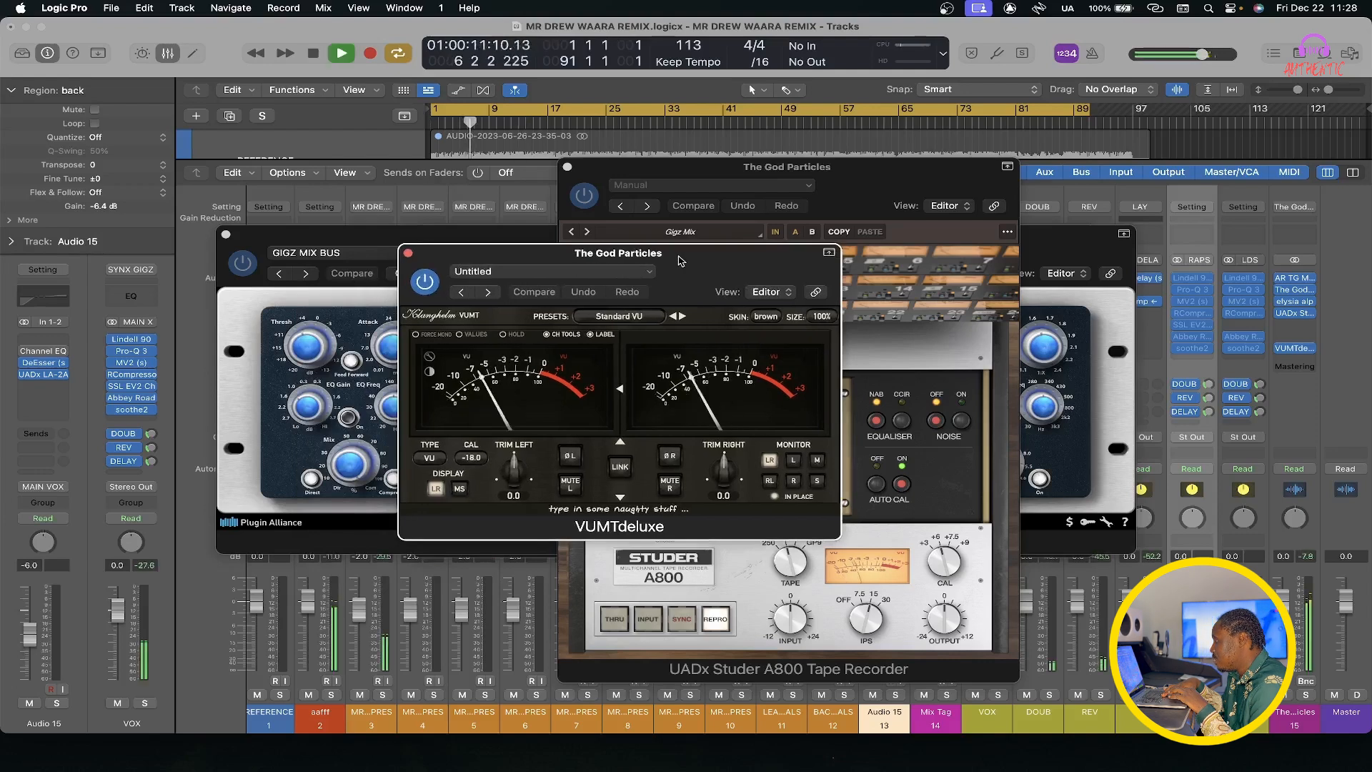
key("space")
key("space")
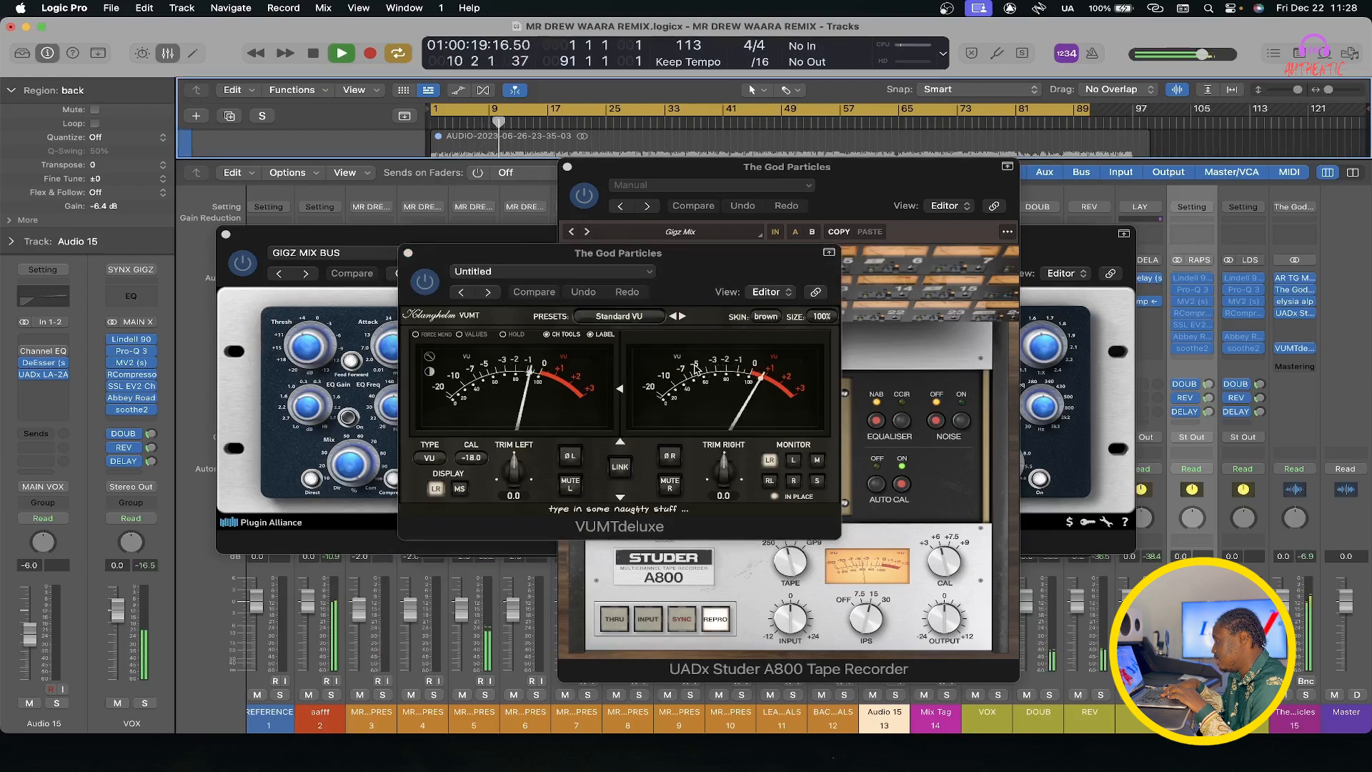
key("space")
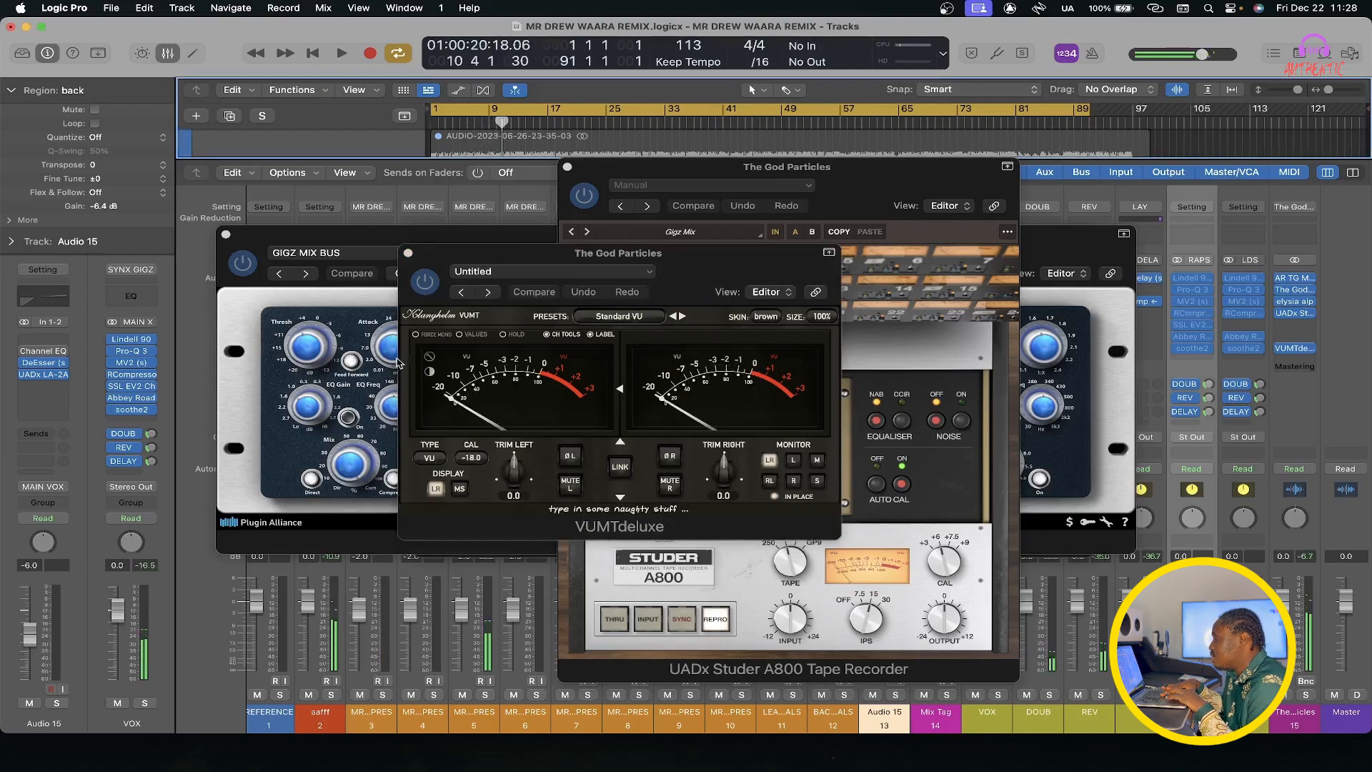
Step: Close all open plug-in windows and return to the track arrangement
left_click(408, 253)
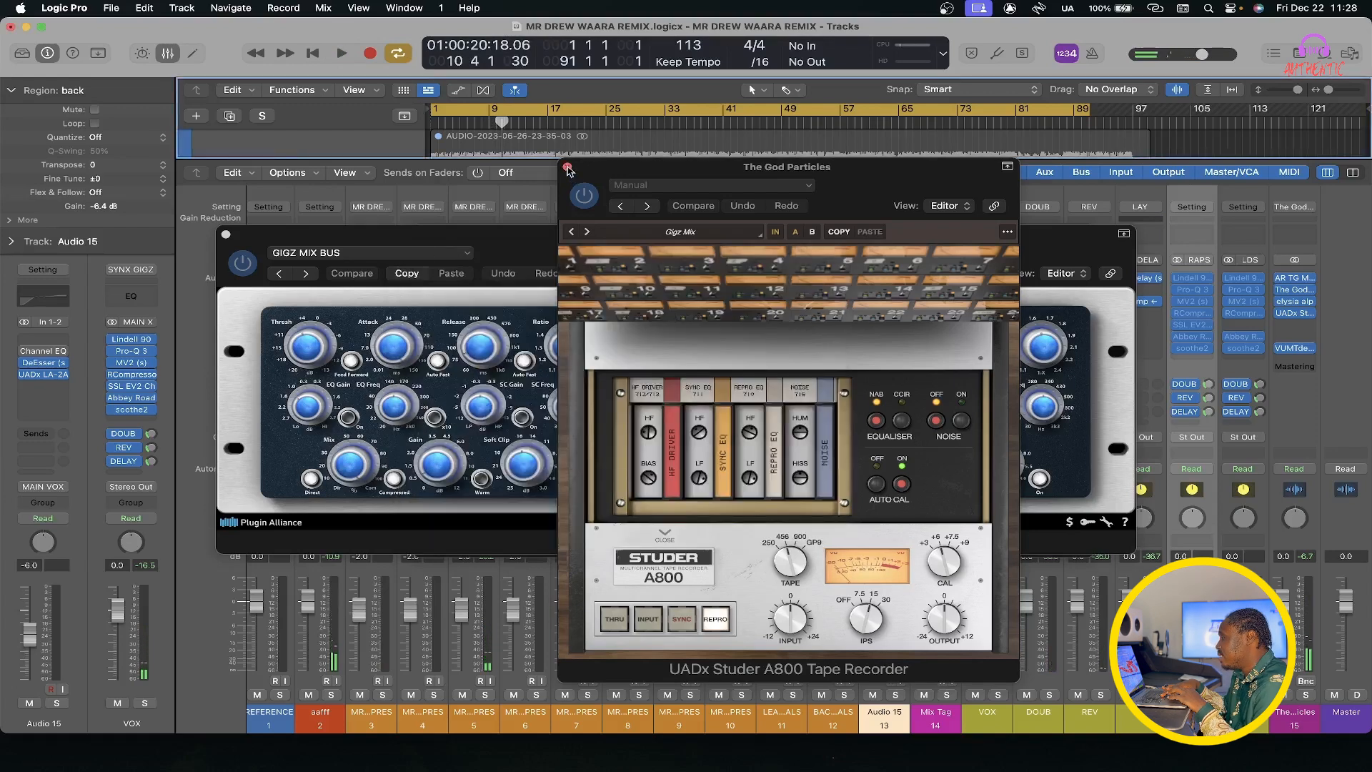
left_click(567, 167)
left_click(226, 236)
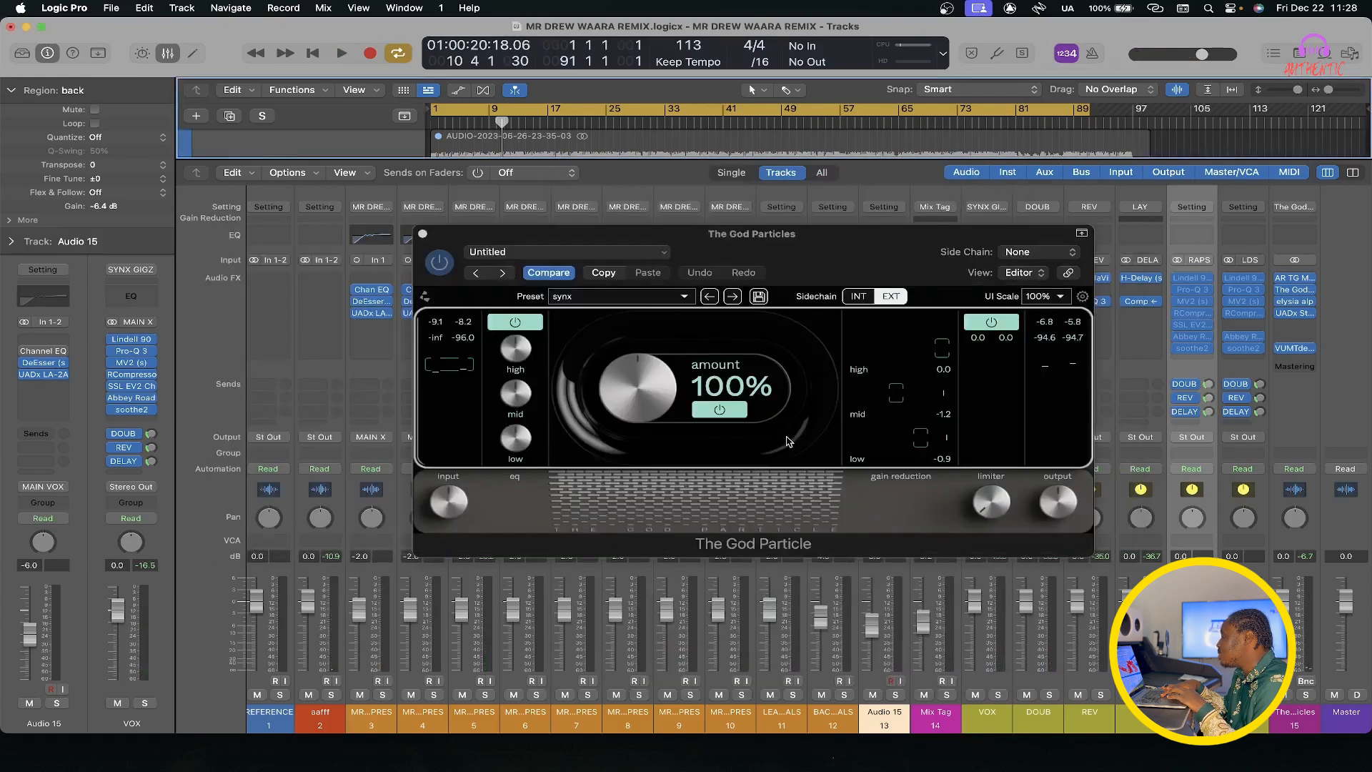
left_click(426, 236)
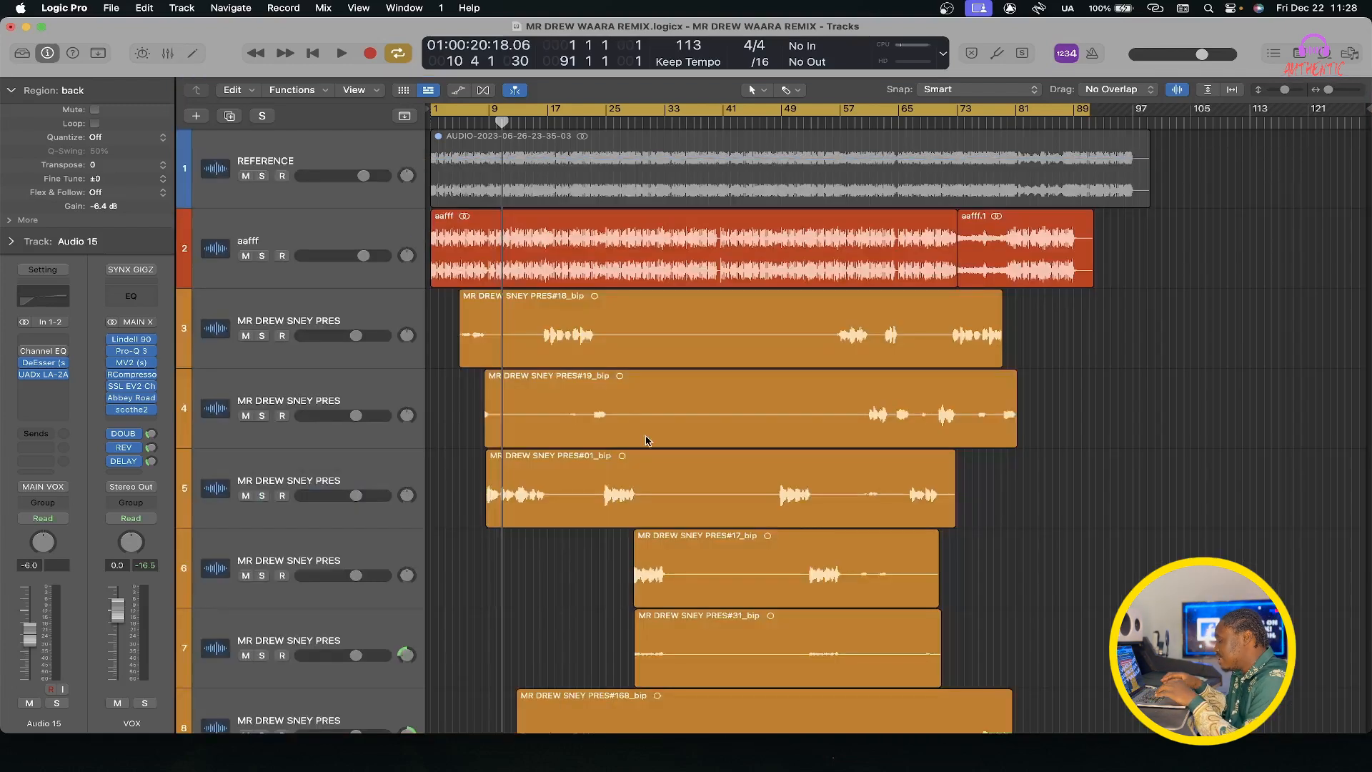
Step: Reduce the track heights and look through the arrangement from the REFERENCE track down to Mix Tag and back
key("super+Up")
key("super+Up")
key("super+Up")
key("super+Up")
key("super+Up")
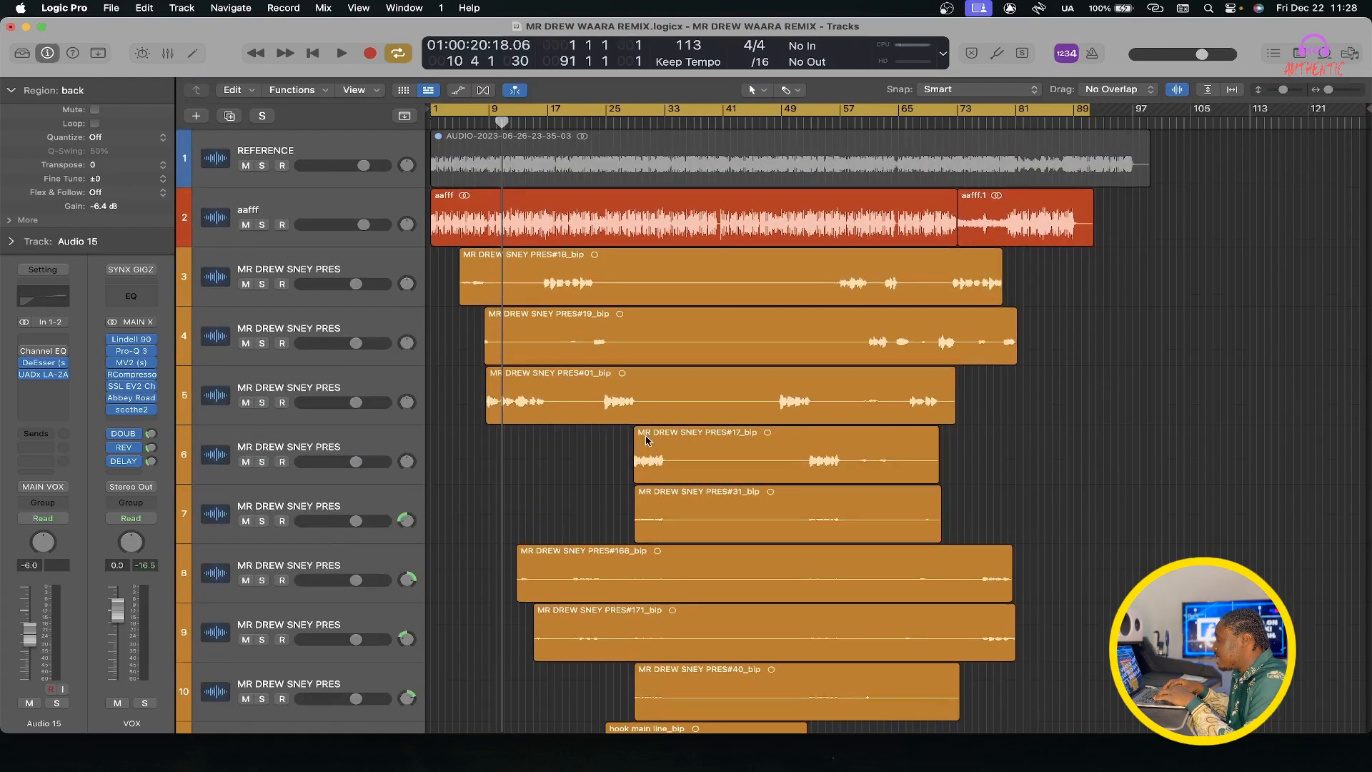
scroll(625, 493, "down", 10)
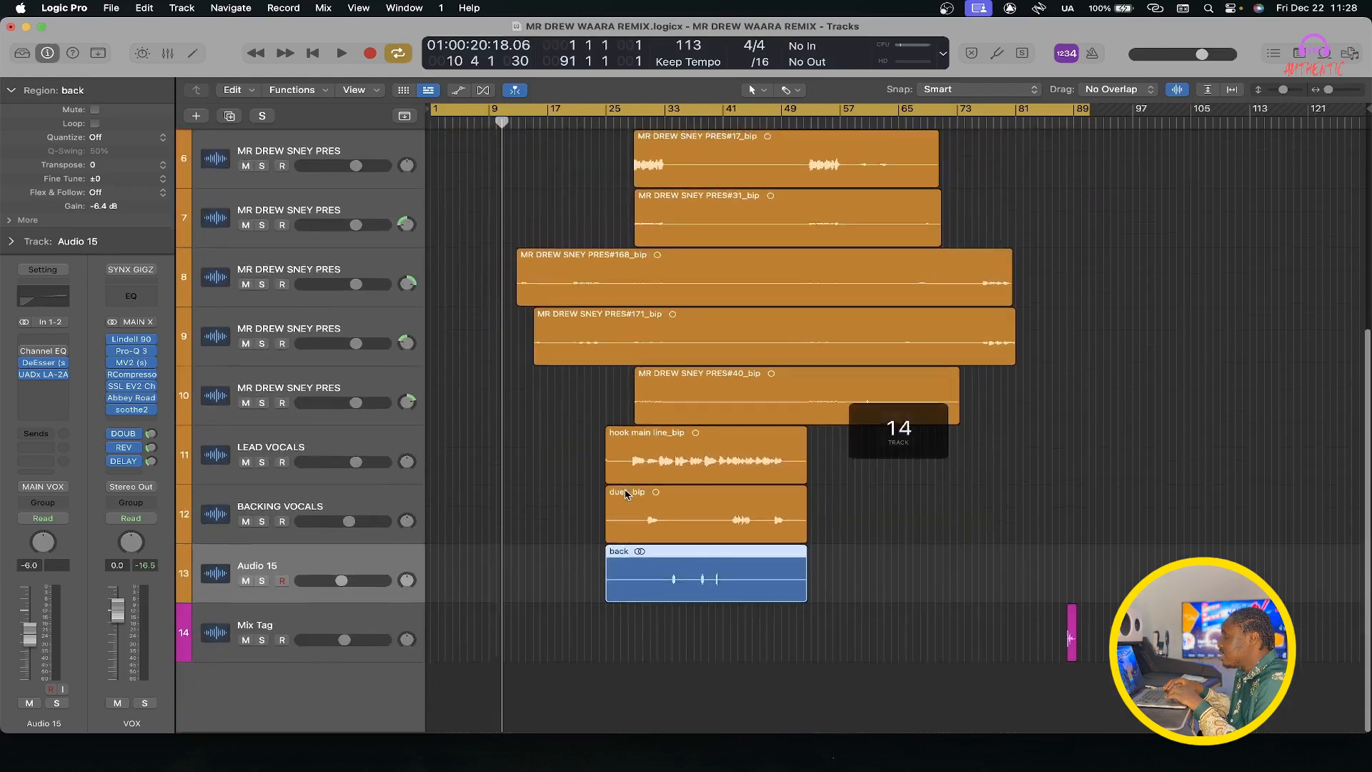
scroll(626, 493, "up", 7)
scroll(626, 493, "up", 3)
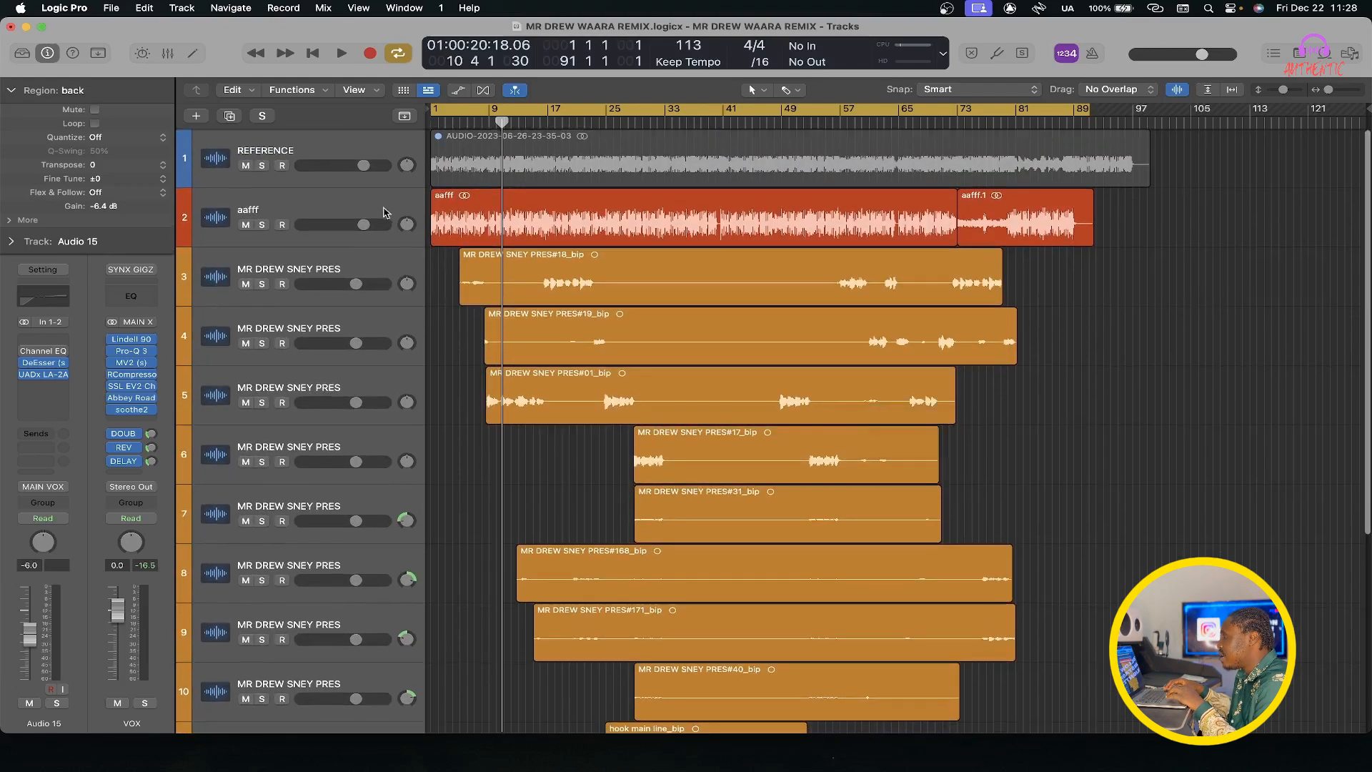
Step: Select the aafff track, check its channel strip in the mixer, and place the playhead at bar 8 in the arrangement
left_click(372, 208)
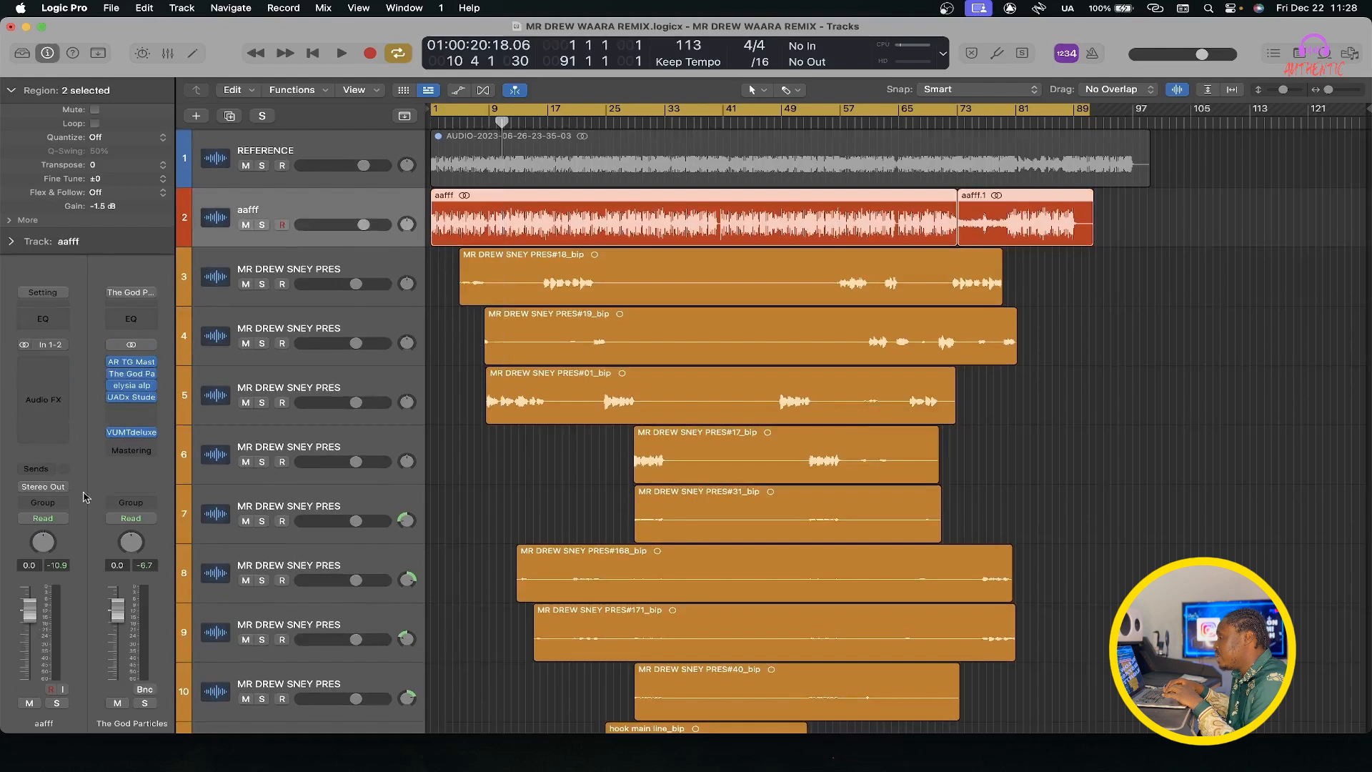
key("x")
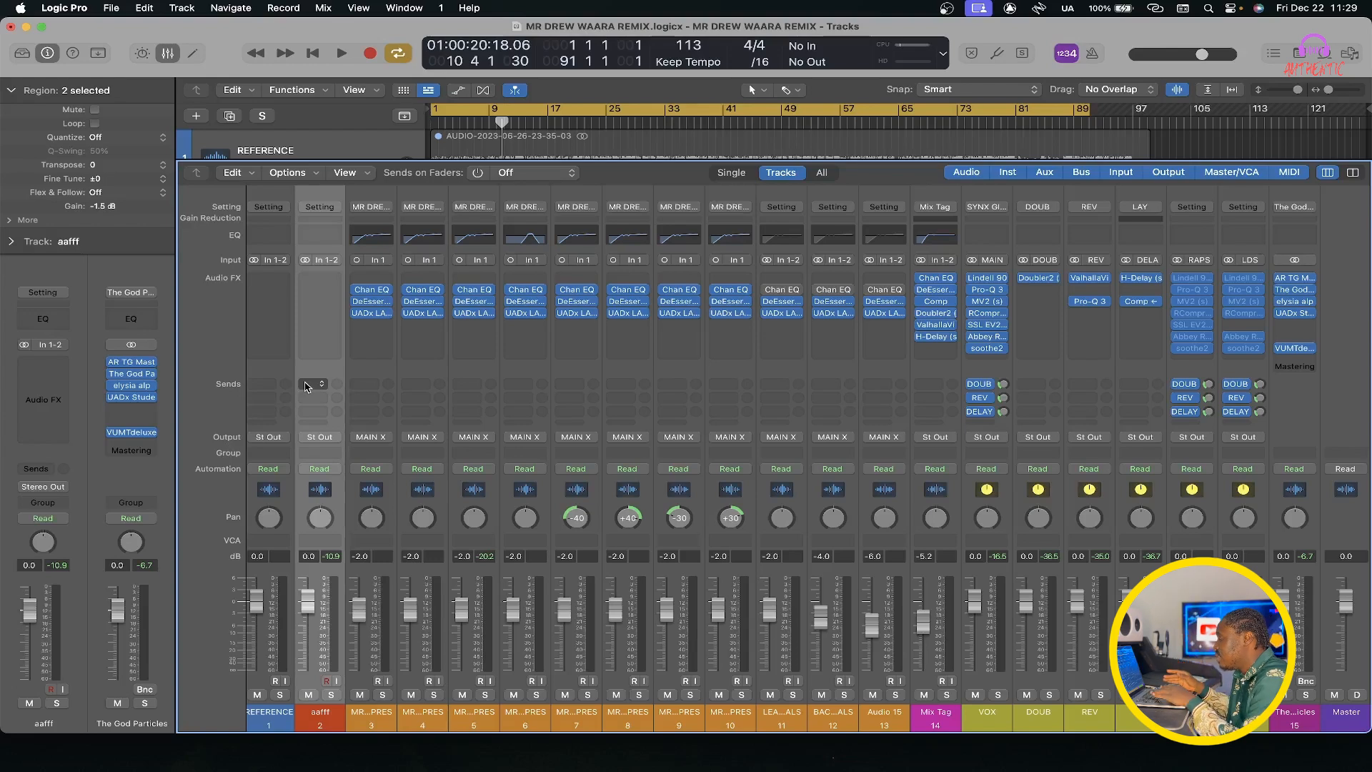
key("x")
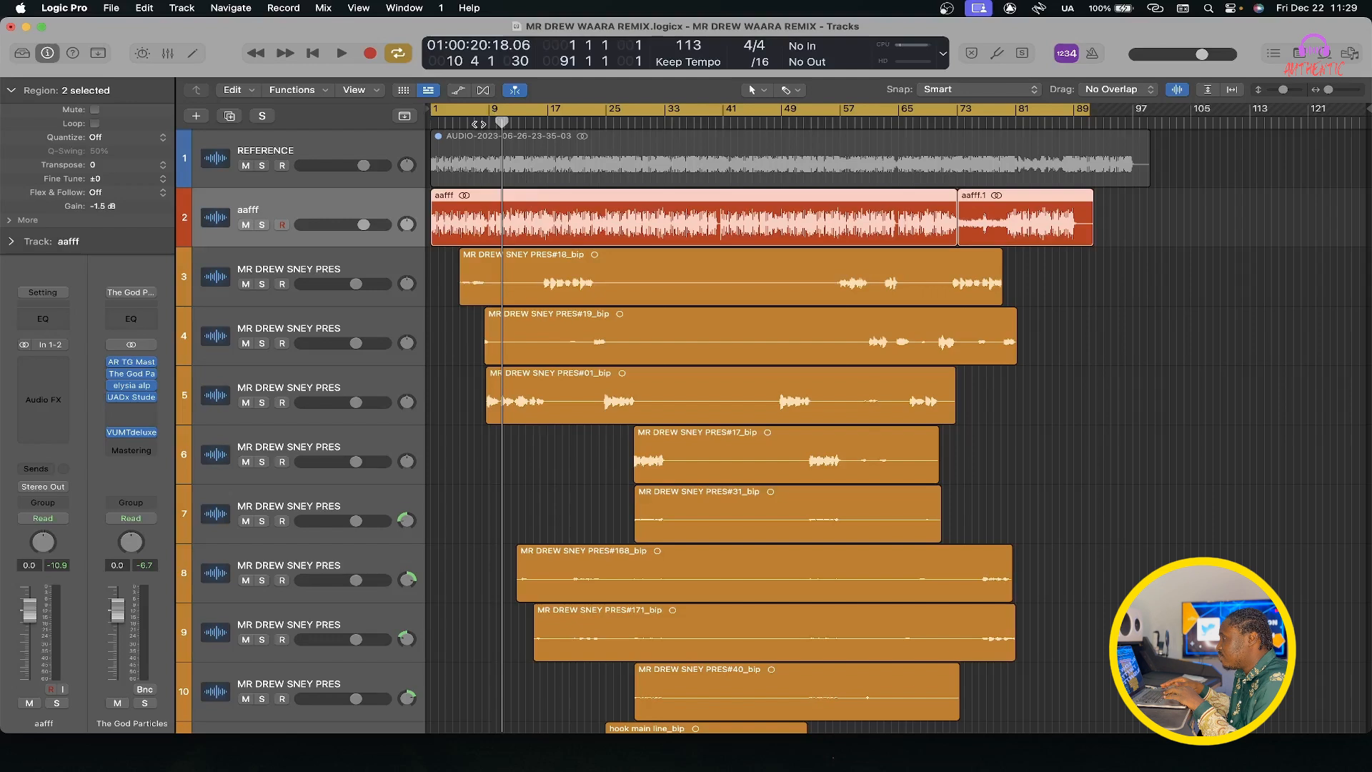
left_click(478, 124)
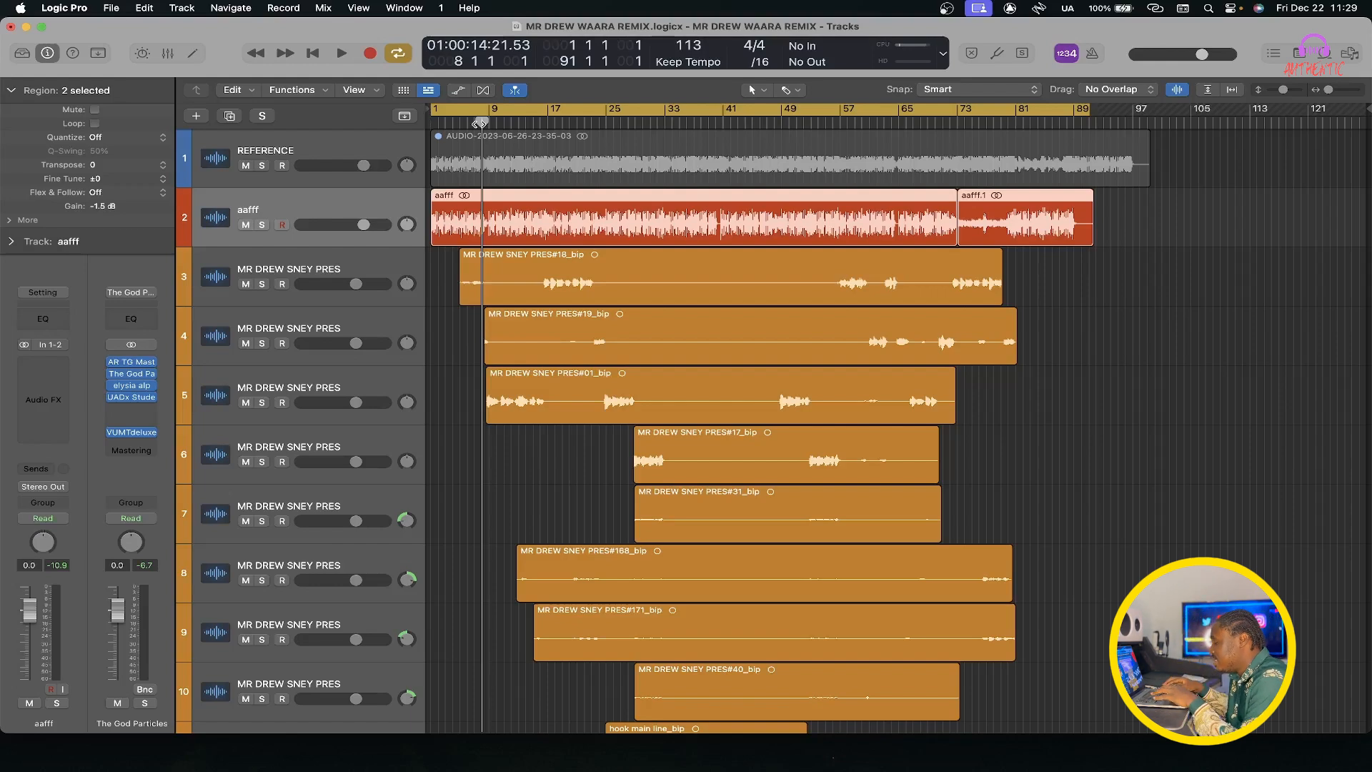
Step: Adjust the track heights so every track from REFERENCE to Mix Tag fits in the arrangement
key("super+Up")
key("super+Up")
key("super+Up")
key("super+Up")
key("super+Up")
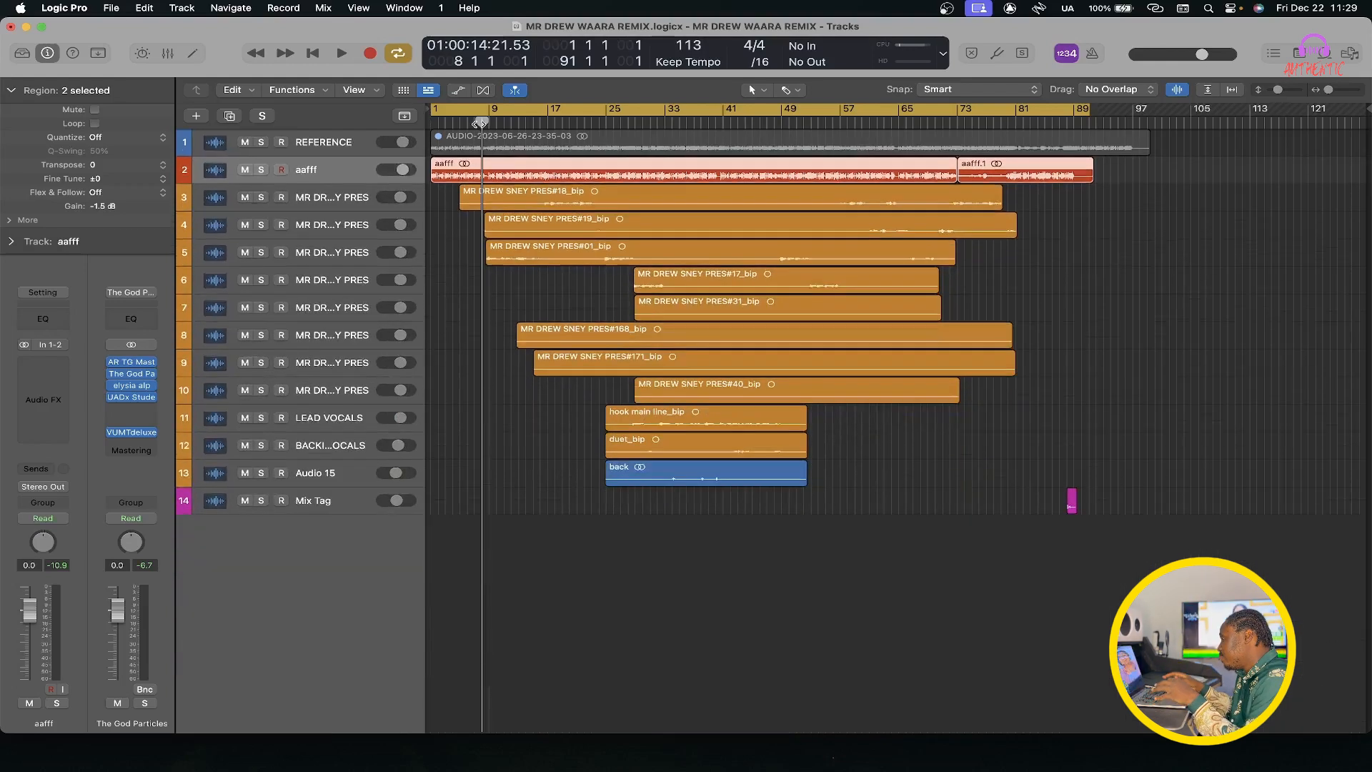
key("super+Down")
key("super+Down")
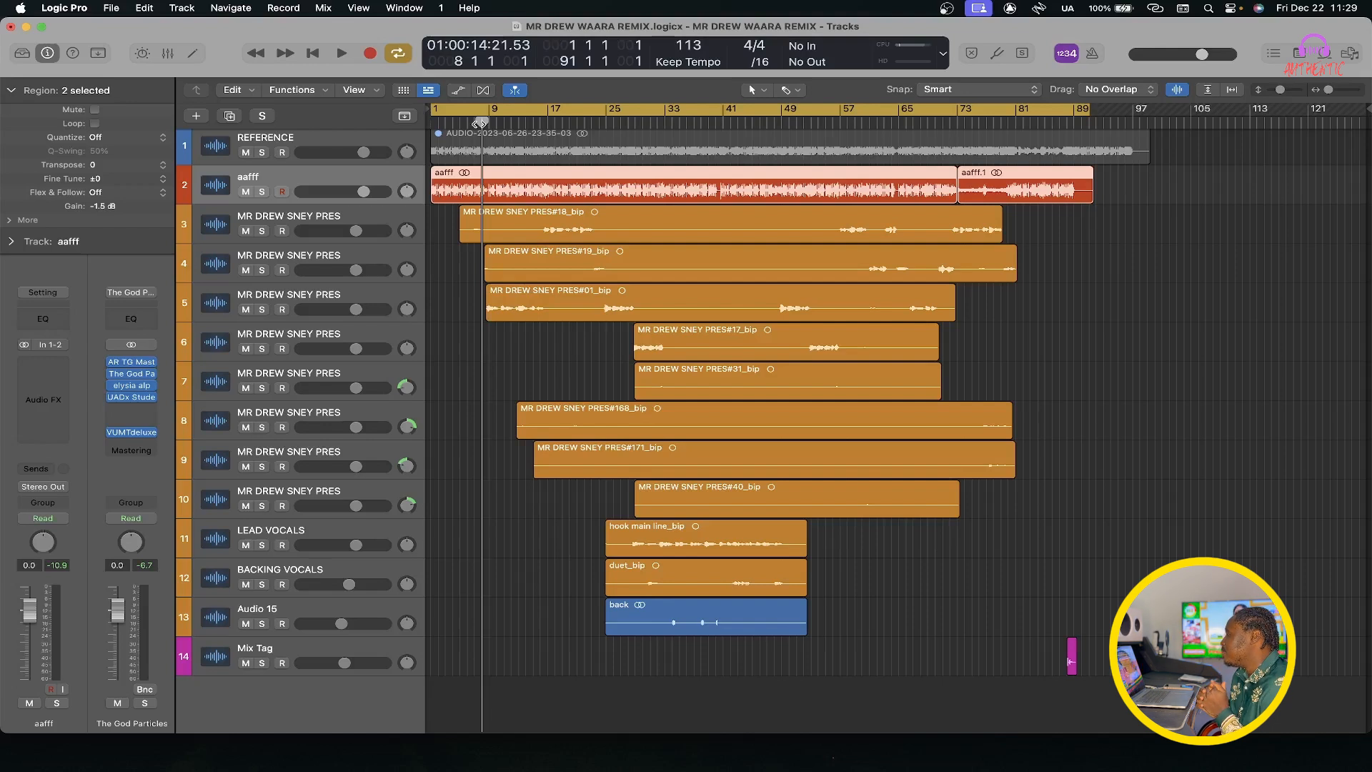
Step: Play the full mix from bar 30, dismiss the System Overload alert, and restart playback from about bar 32
key("Return")
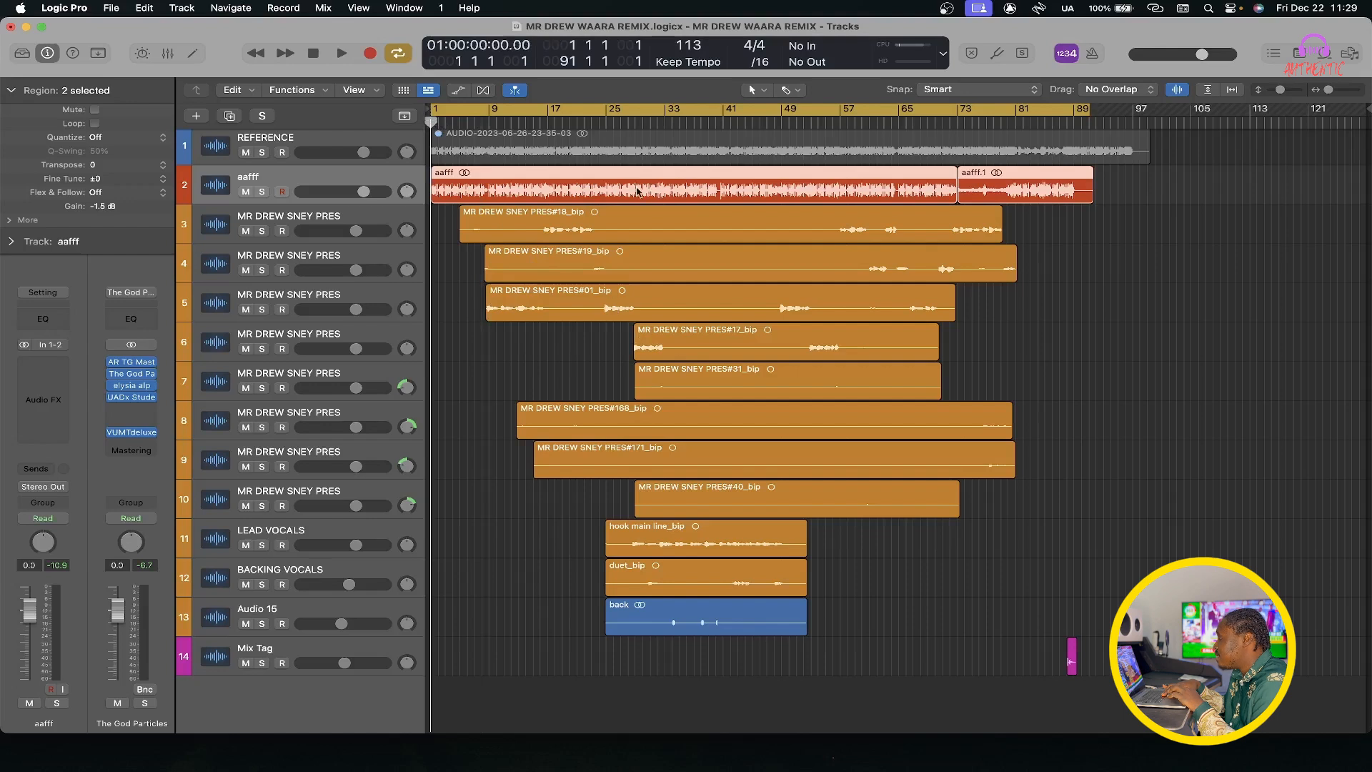
left_click(642, 123)
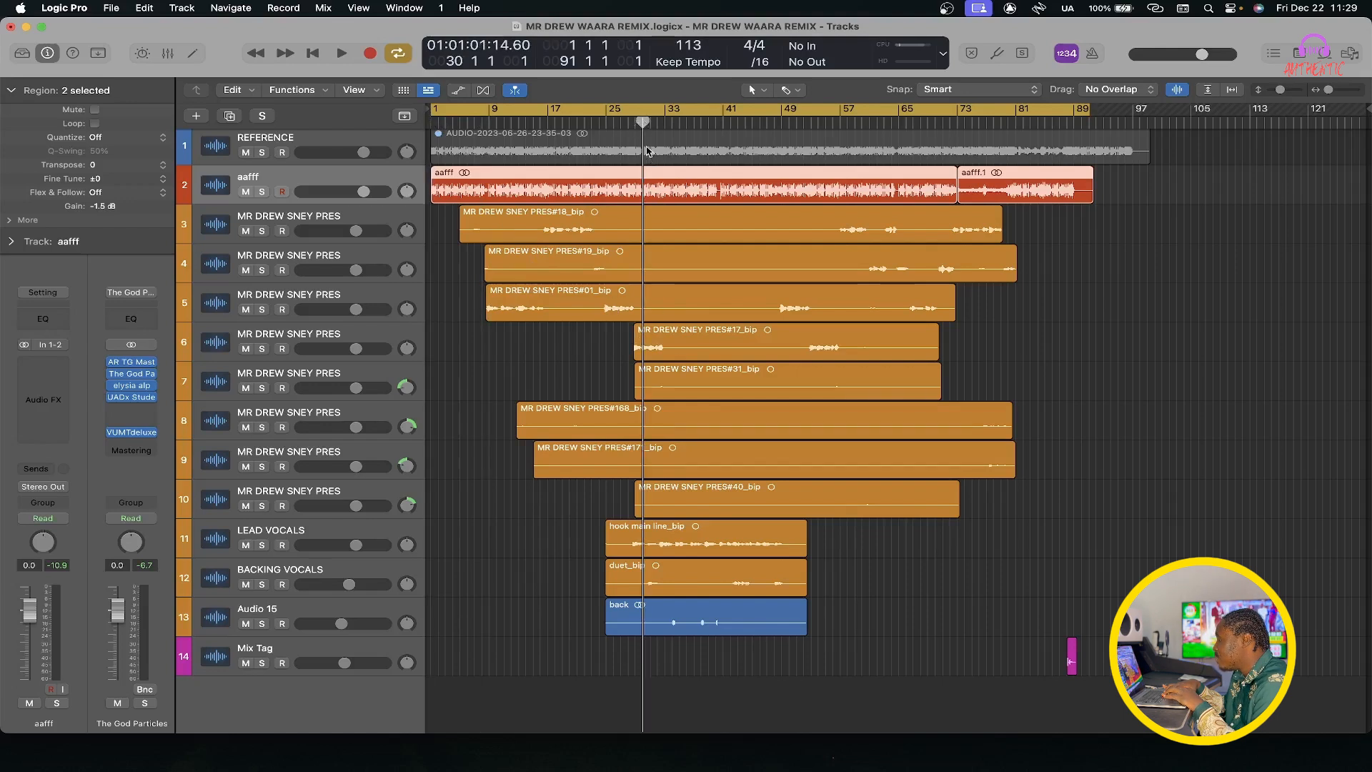
key("space")
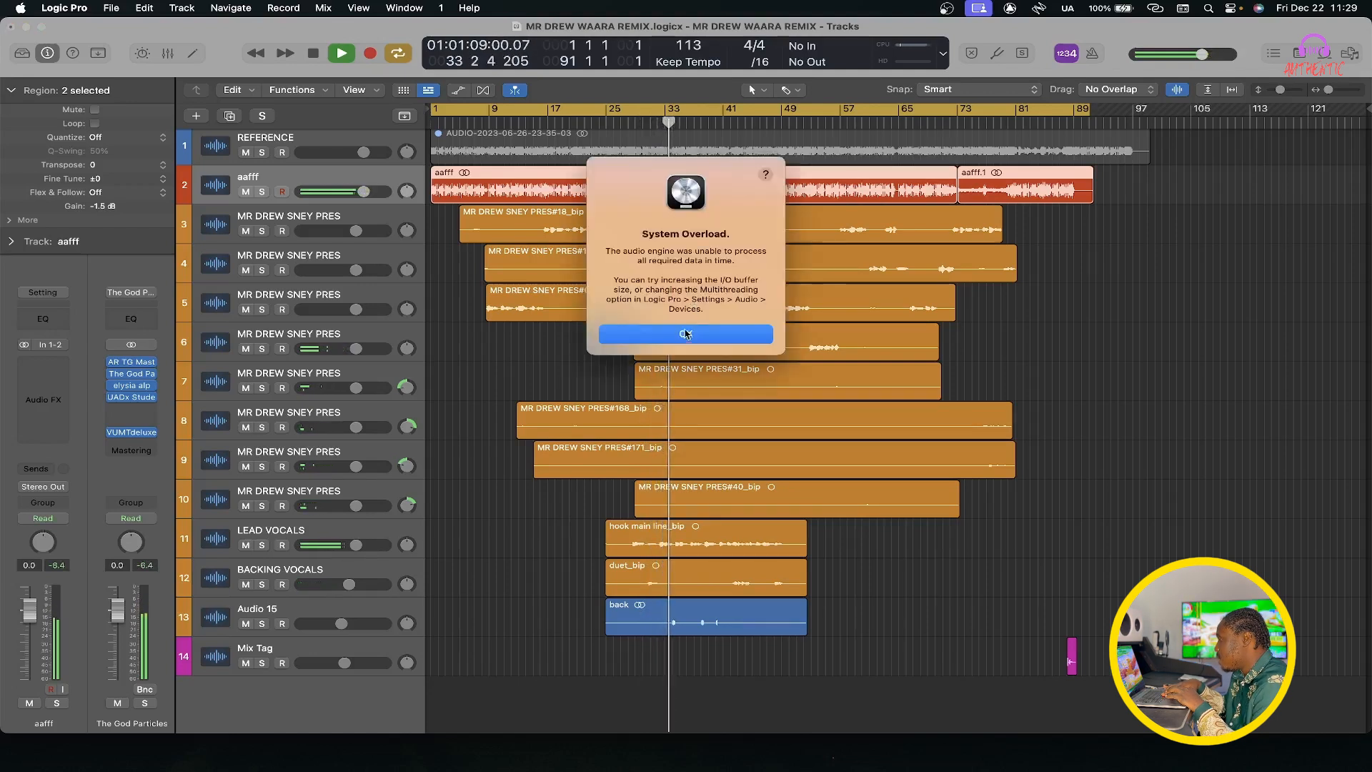
left_click(687, 332)
left_click(656, 126)
key("space")
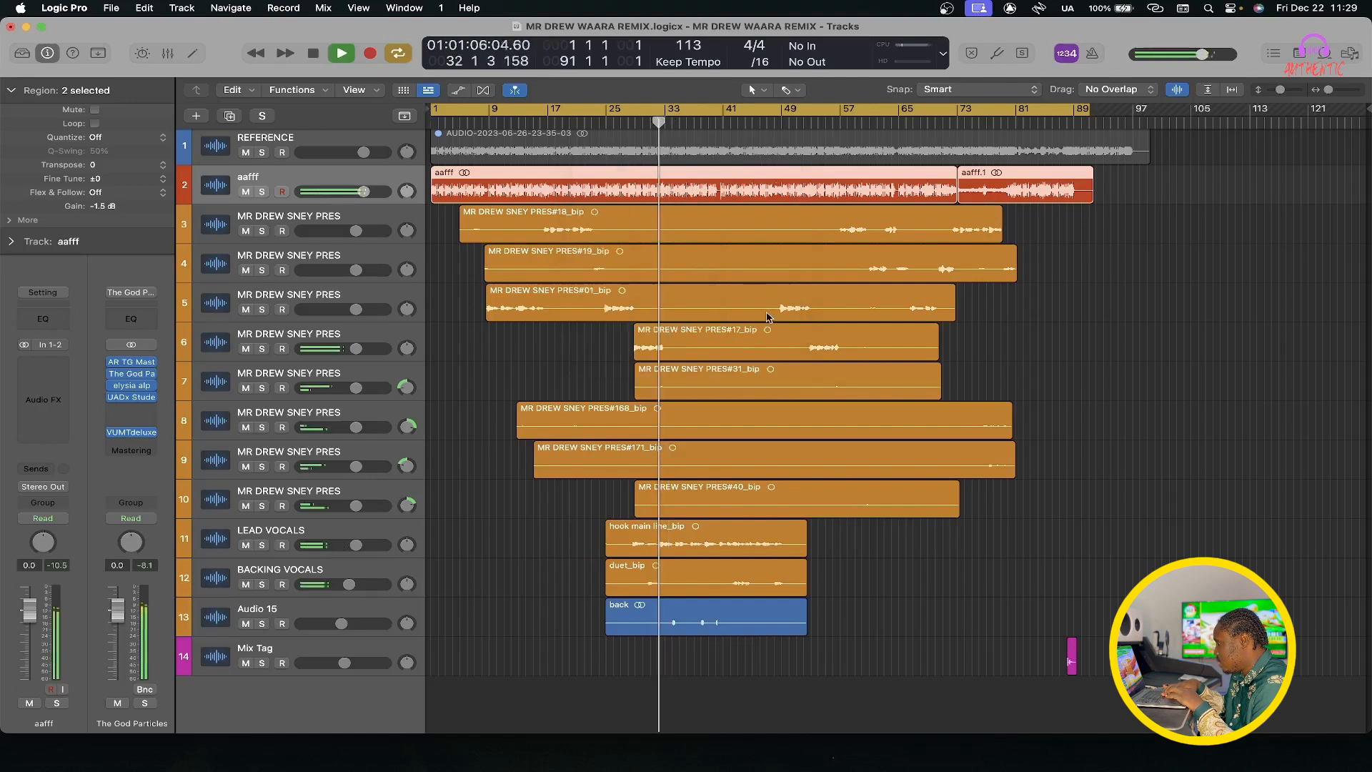